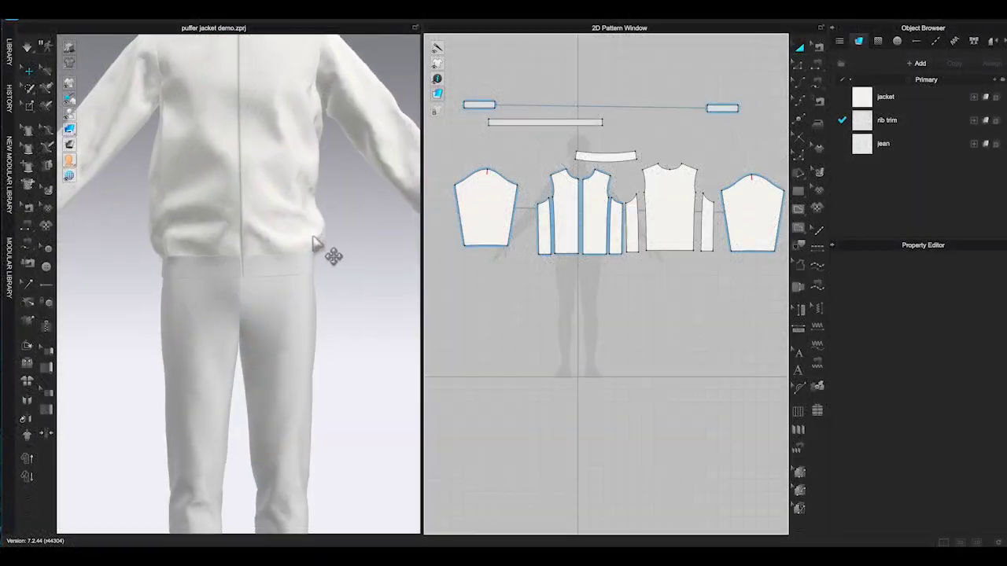
scroll(332, 259, "up", 3)
middle_click_drag(339, 259, 341, 372)
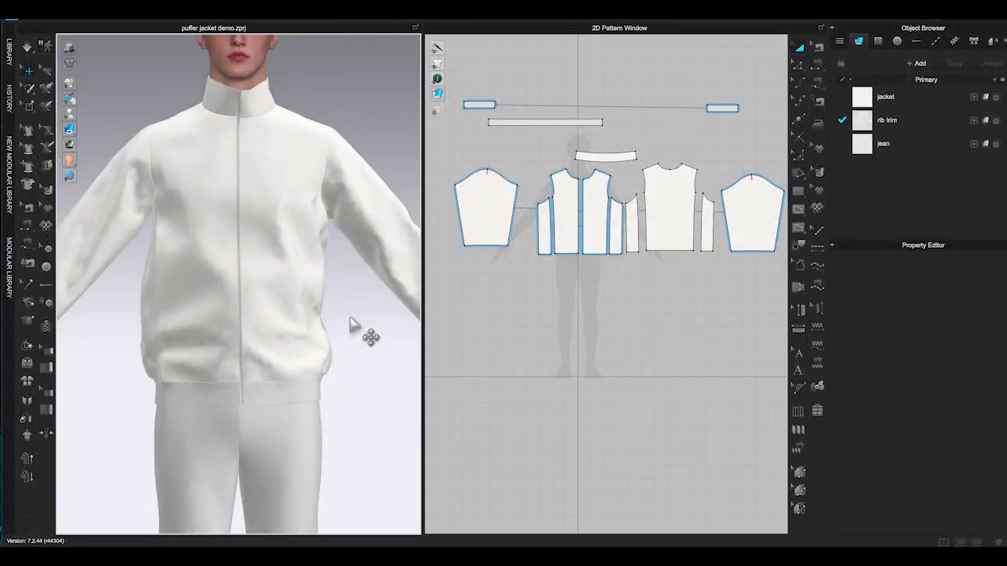
right_click_drag(352, 324, 110, 320)
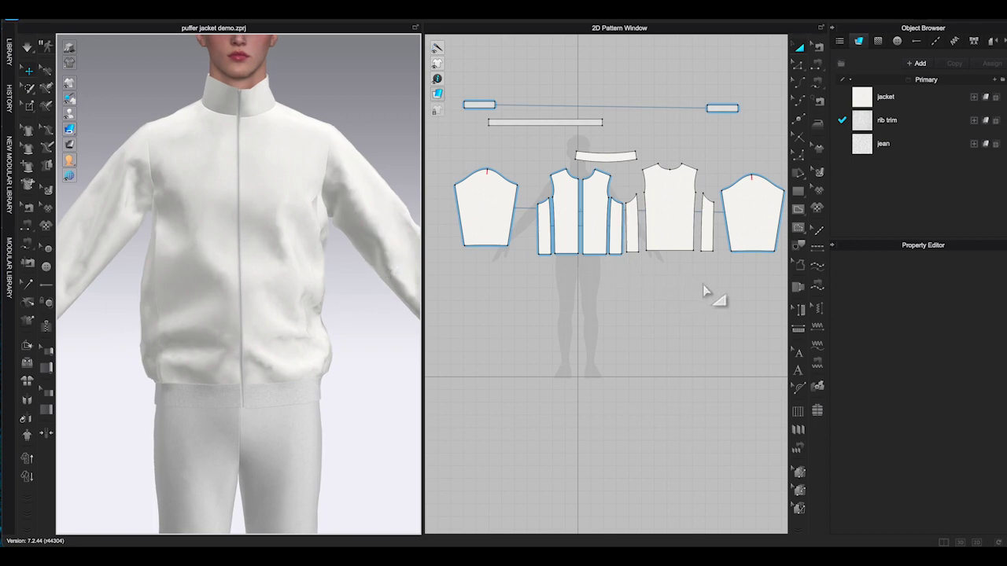
- Apply symmetric linked editing to the two front body panels and select the hem edge of one front panel
scroll(708, 294, "down", 2)
scroll(710, 295, "up", 5)
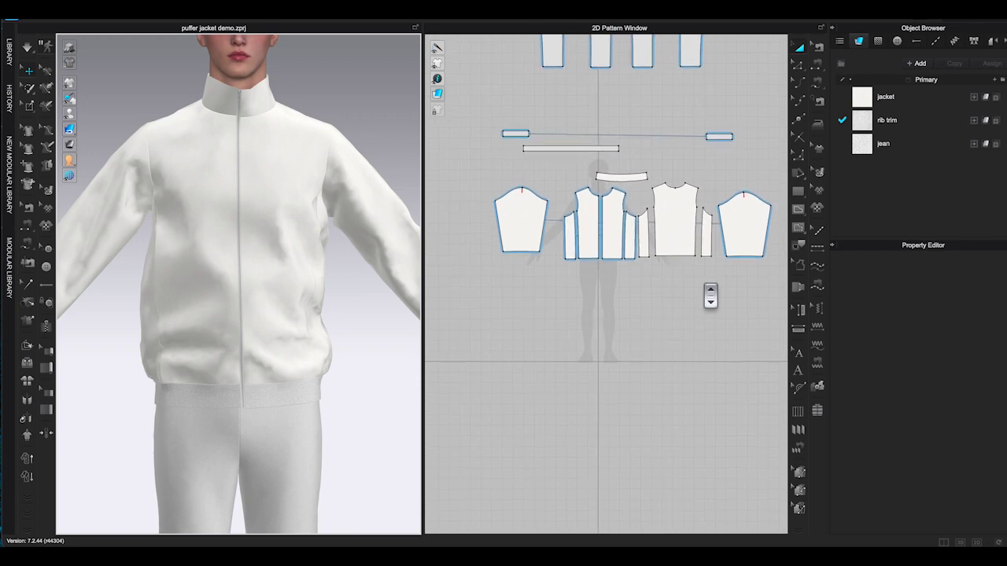
scroll(638, 332, "up", 4)
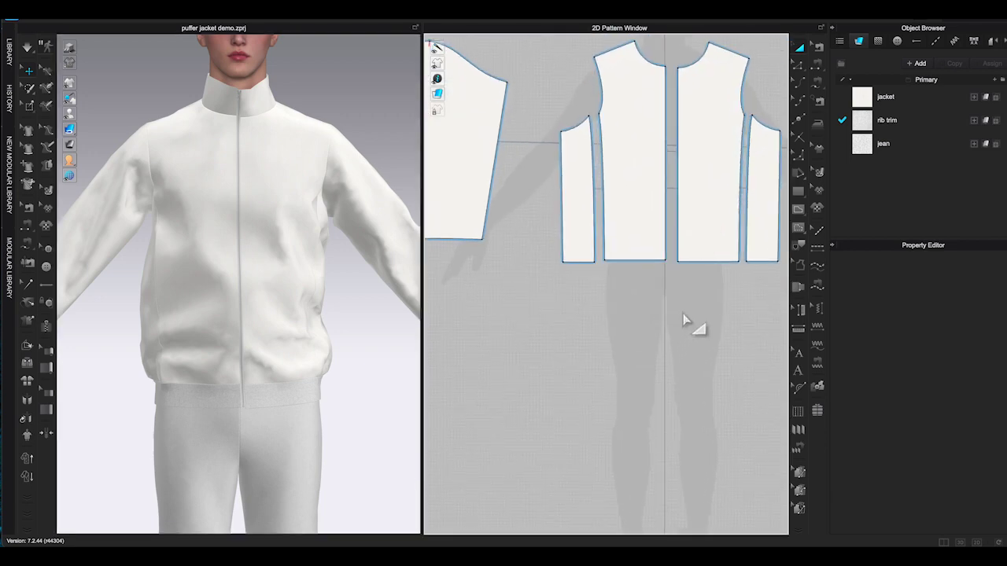
left_click(566, 216)
left_click(629, 218, "shift")
right_click(629, 218)
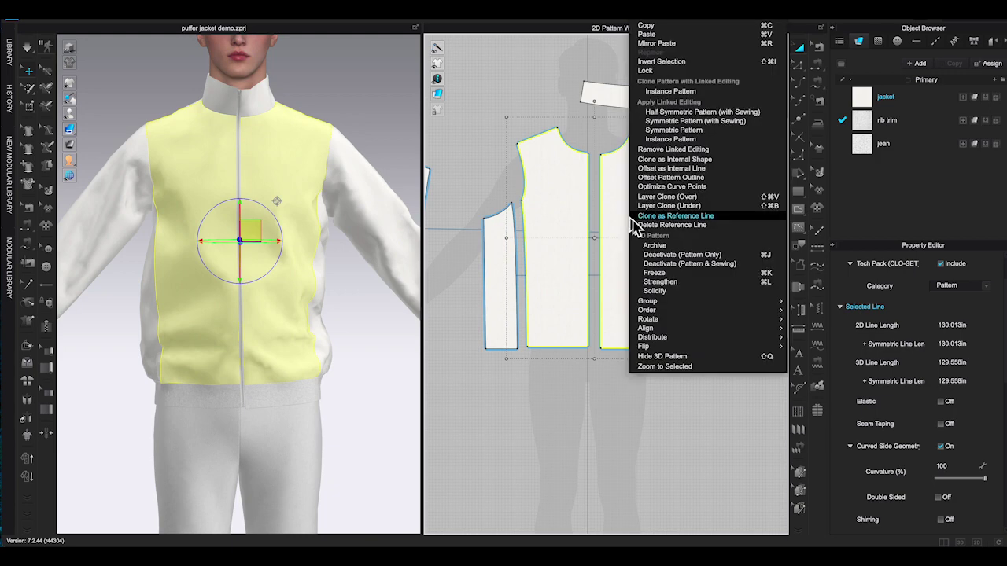
left_click(700, 129)
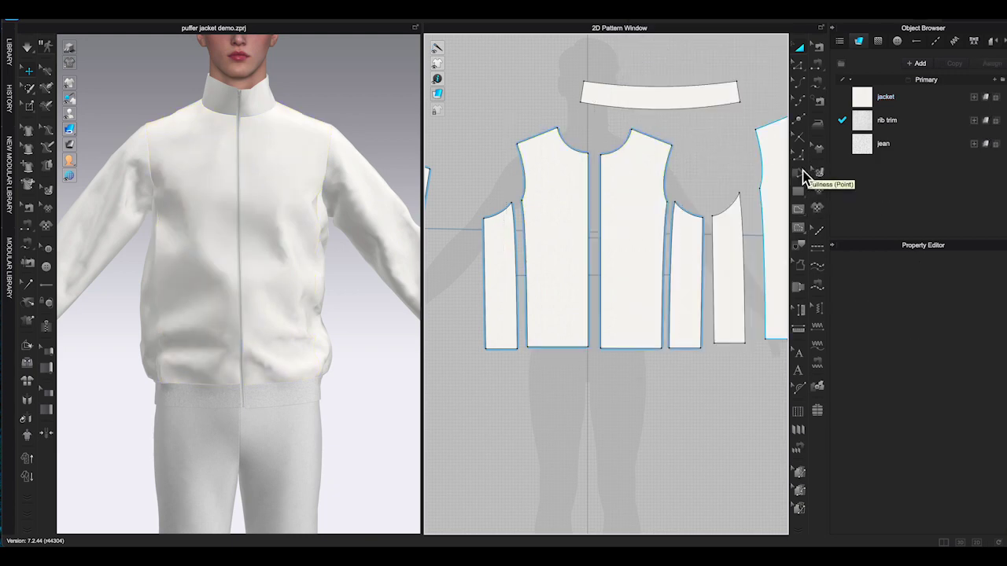
left_click(798, 64)
left_click(558, 347)
right_click(560, 349)
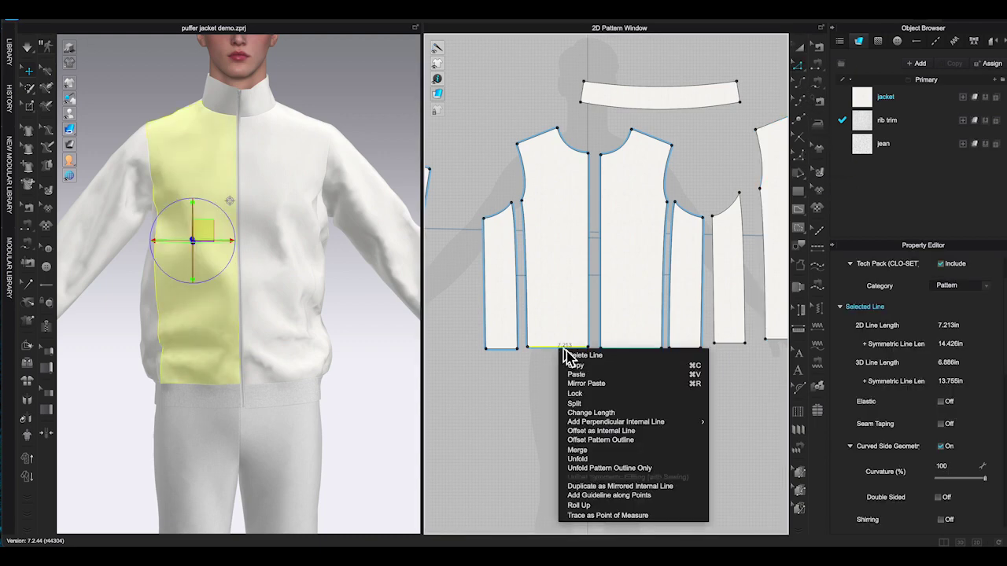
left_click(590, 413)
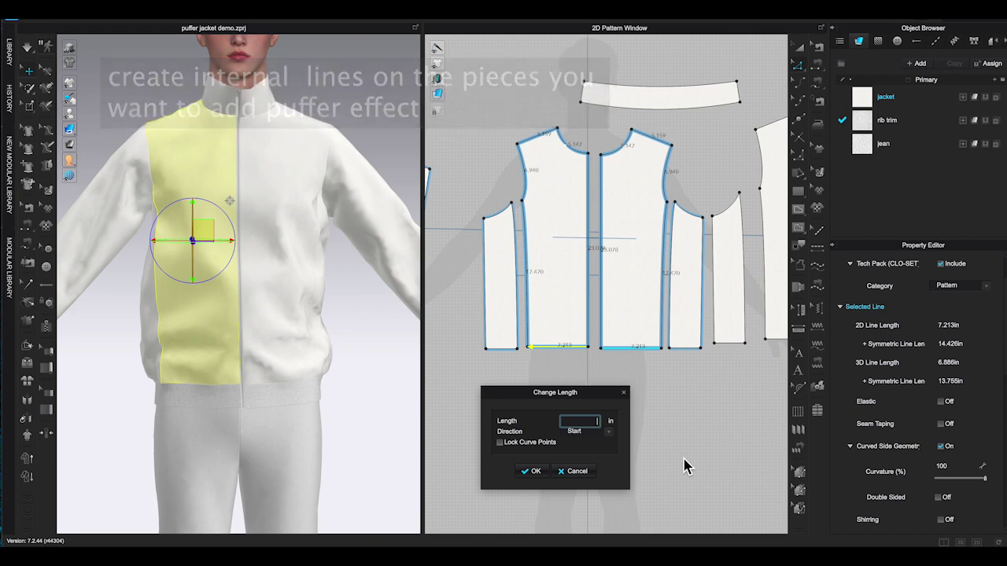
type("3")
key("Return")
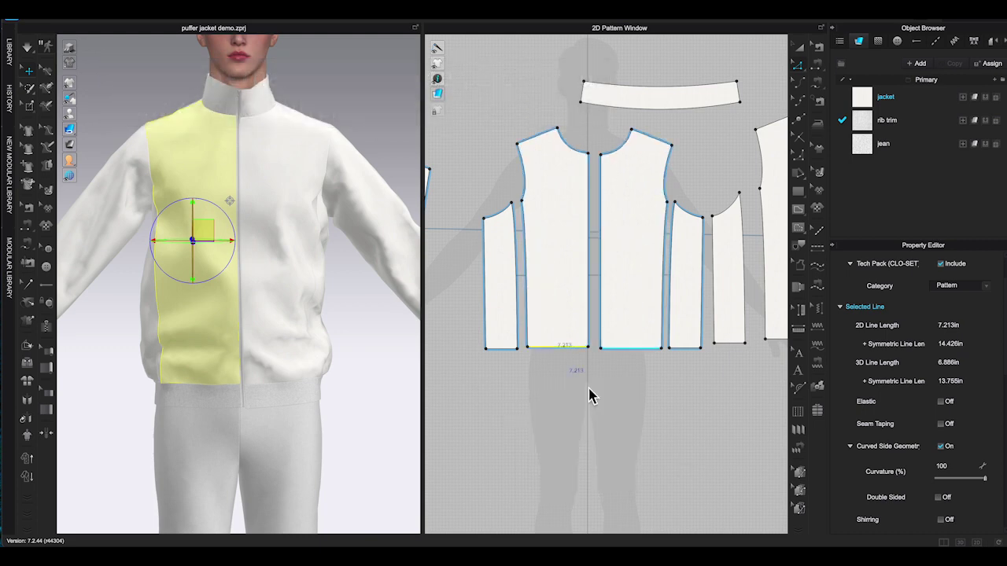
- Start offsetting the front panel's hem edge as internal lines, with 8 offsets at a distance of 3 in
right_click(562, 351)
left_click(634, 434)
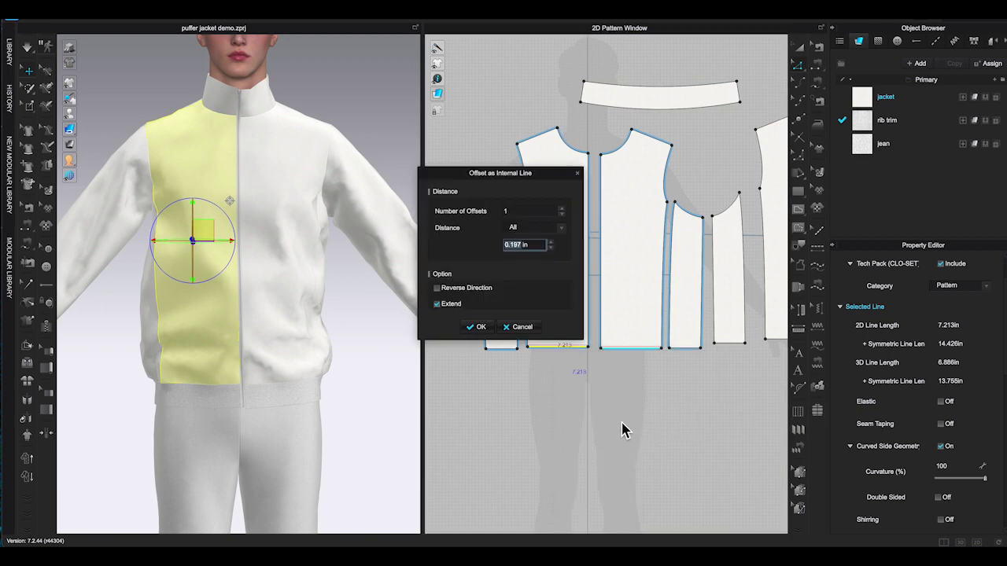
left_click_drag(520, 182, 592, 381)
type("3")
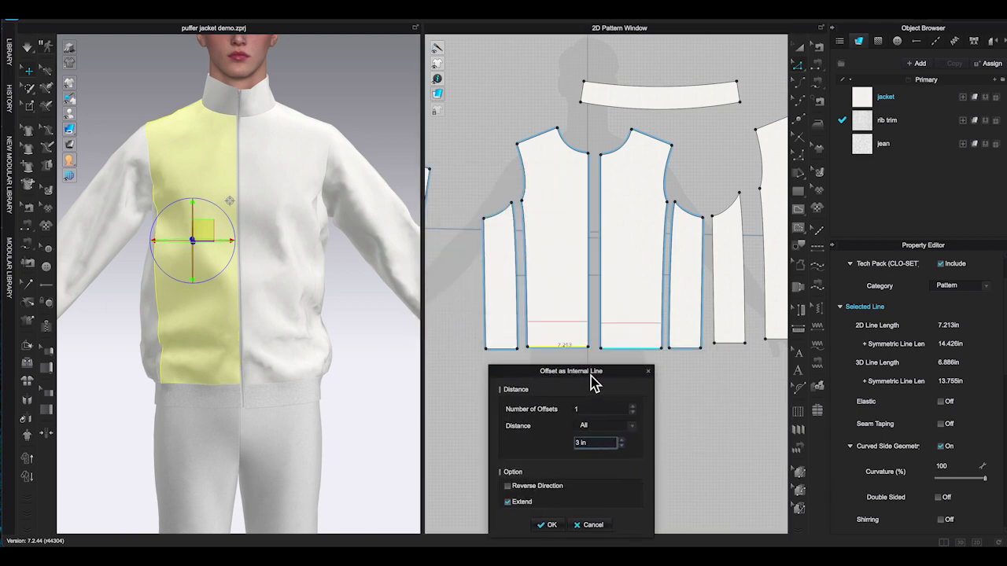
left_click(633, 406)
left_click(633, 406)
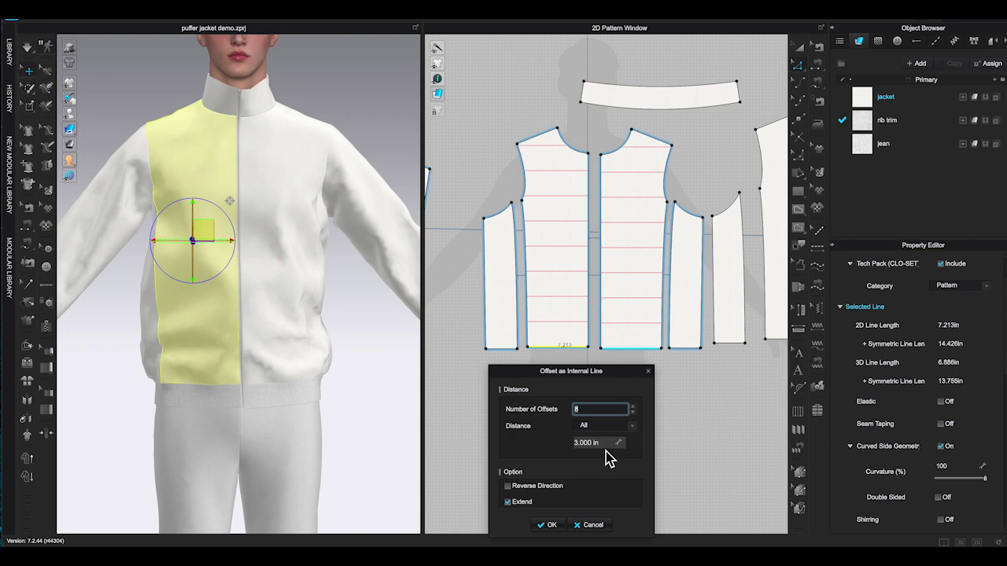
- Try an offset distance of 2.5 in with different numbers of internal lines on the front panels
key("Tab")
type("2.5")
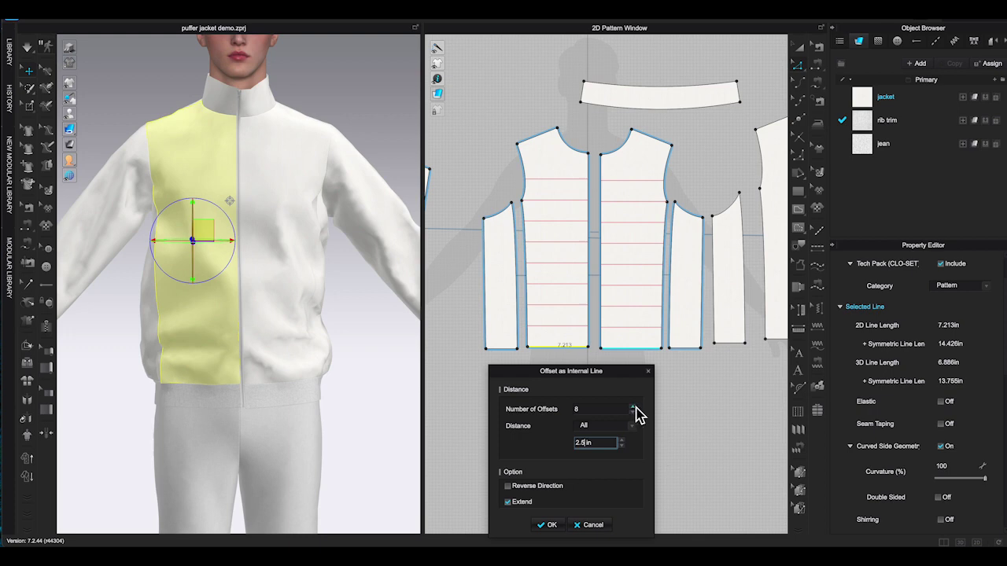
left_click(633, 406)
left_click(633, 407)
left_click(632, 412)
left_click(632, 412)
- Set the offset distance to 3 in and create the 8 horizontal internal lines on both front panels
double_click(589, 443)
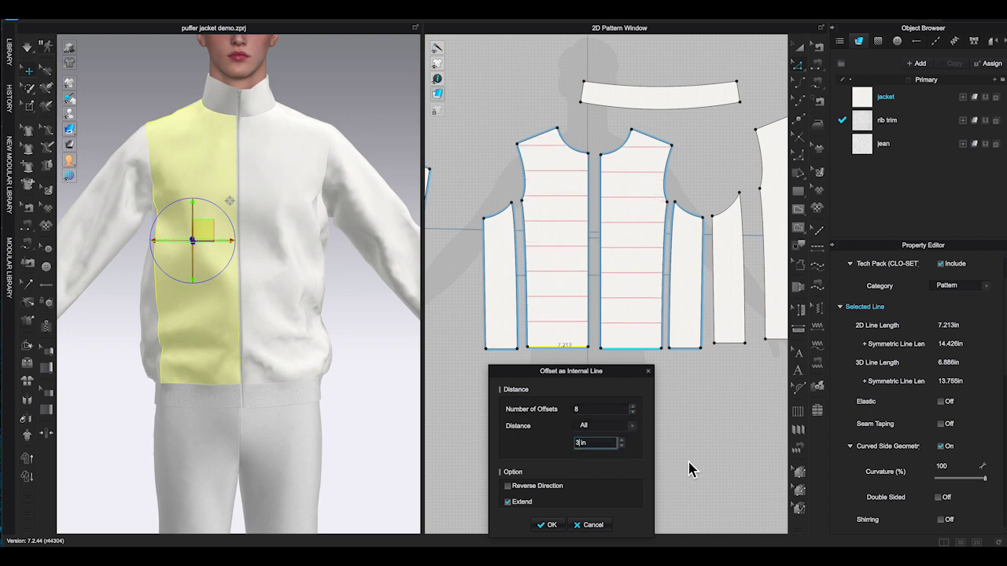
type("3")
left_click(548, 524)
- Offset the back panel's hem edge as 8 internal lines at a distance of 3 in
scroll(572, 449, "down", 4)
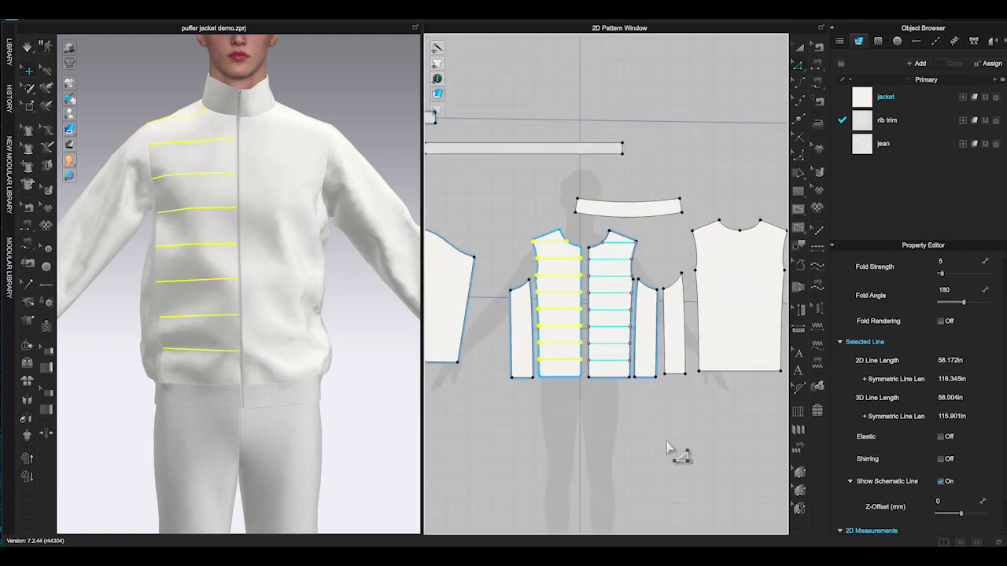
middle_click_drag(686, 453, 615, 447)
left_click(628, 412)
left_click(673, 366)
right_click(673, 366)
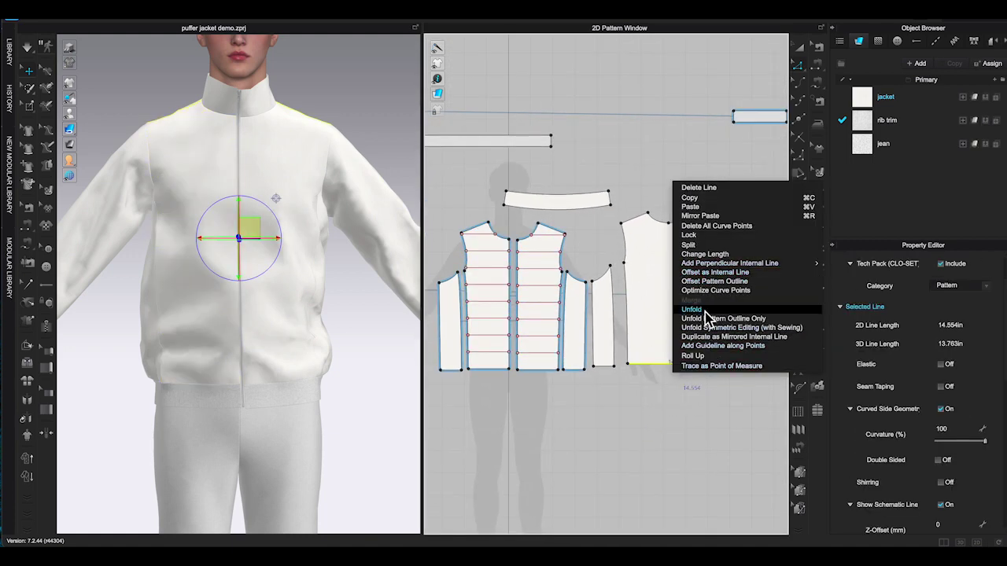
left_click(712, 272)
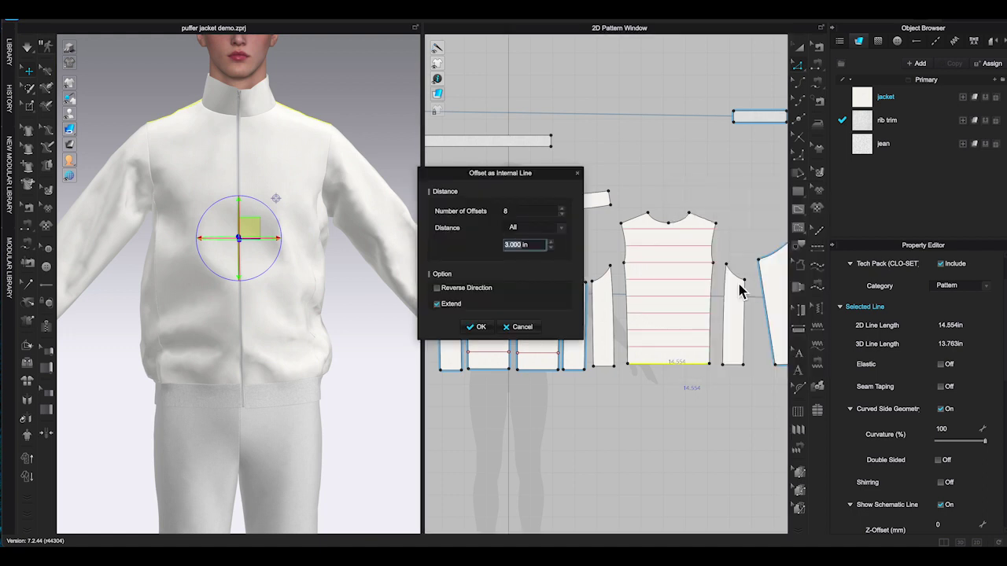
left_click(478, 326)
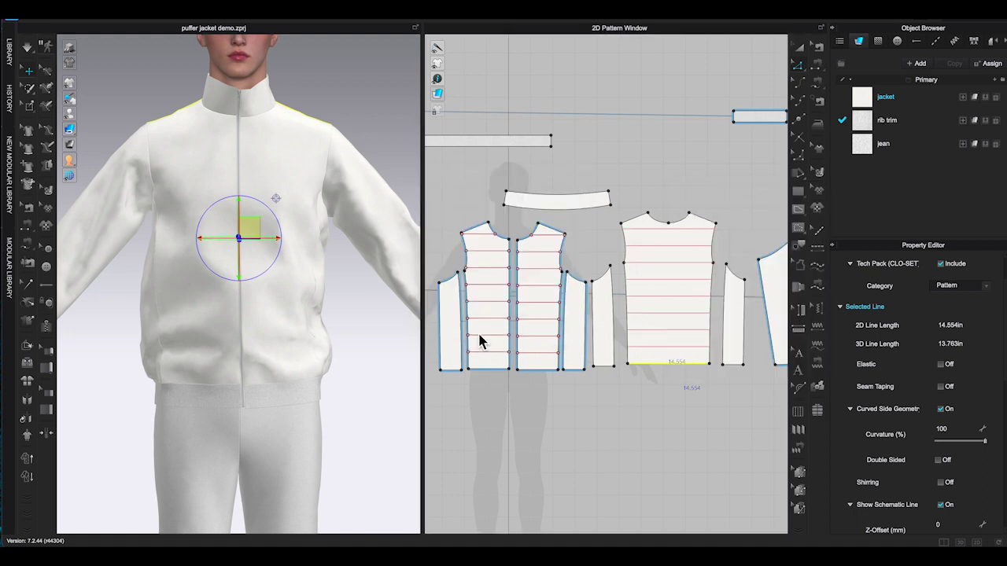
- Offset the sleeve's hem edge as 7 internal lines spaced 3 in apart on the linked sleeves
scroll(480, 342, "down", 3)
left_click(612, 394)
right_click_drag(479, 382, 498, 375)
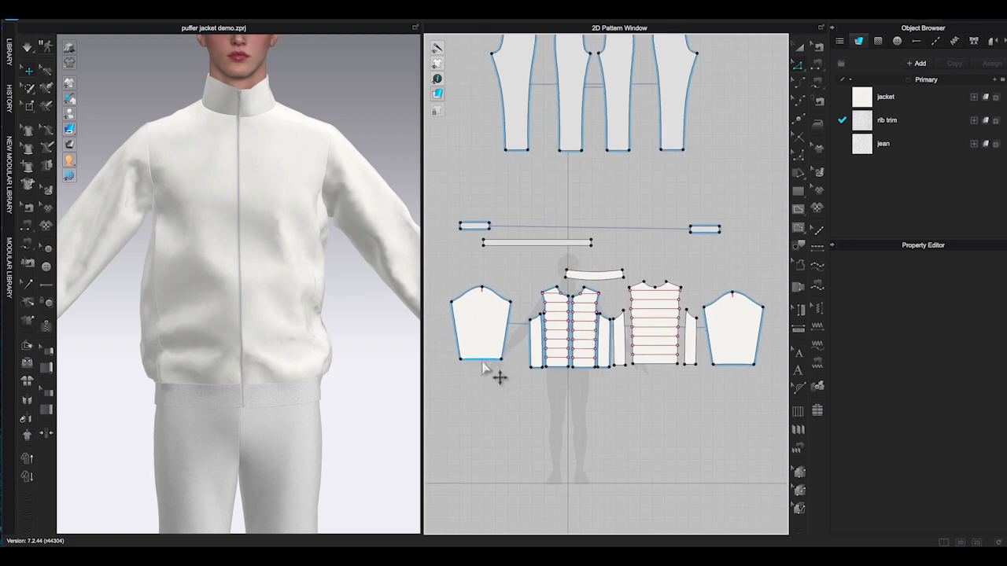
left_click(494, 368)
right_click(493, 370)
left_click(542, 257)
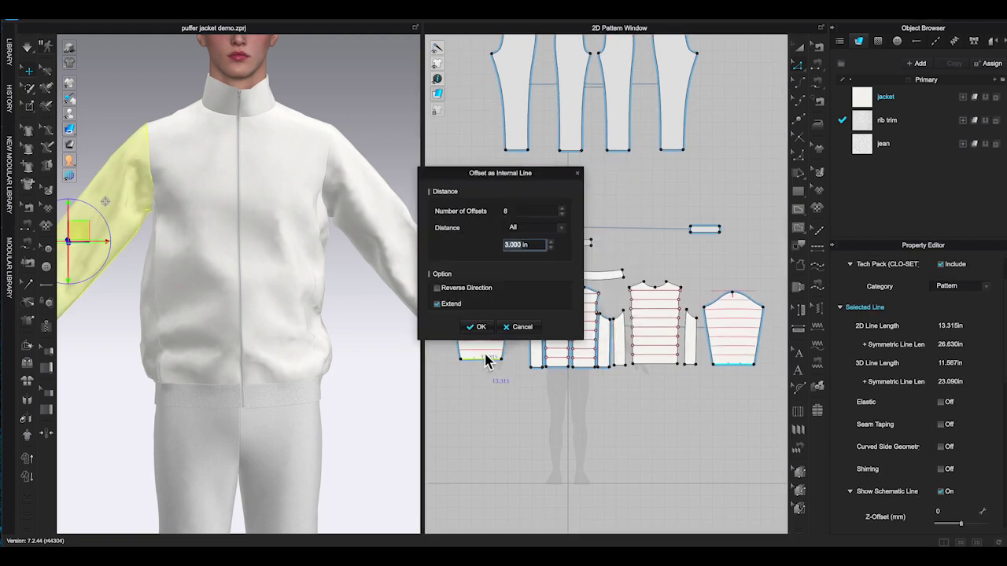
left_click(562, 213)
left_click(472, 329)
- Select both long vertical edges of the front side panel beside the first front panel
scroll(525, 370, "up", 5)
right_click(523, 368)
left_click(530, 358)
scroll(535, 356, "down", 2)
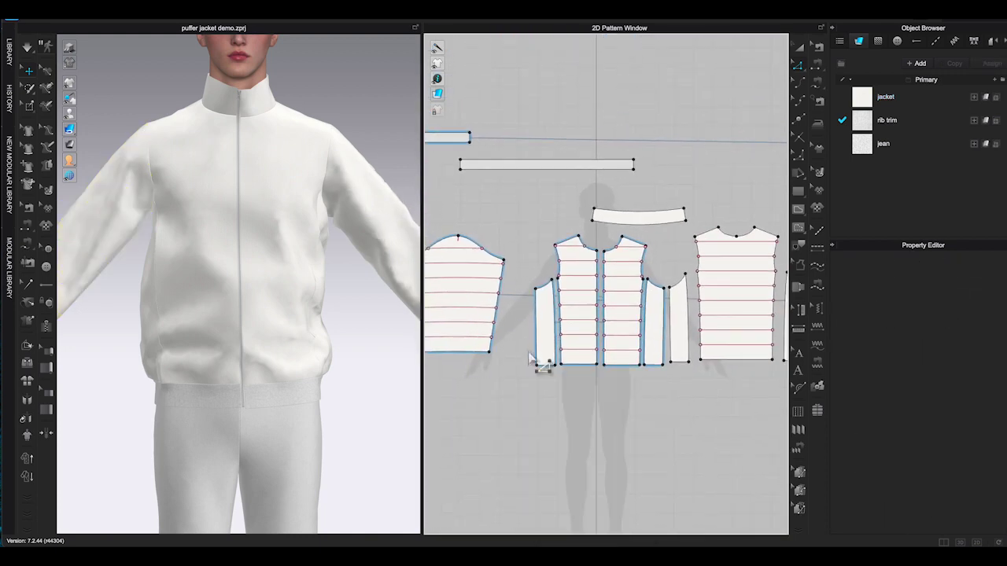
scroll(535, 351, "up", 4)
scroll(540, 361, "up", 3)
left_click(544, 351)
left_click(595, 351, "shift")
right_click(599, 347)
left_click(612, 417)
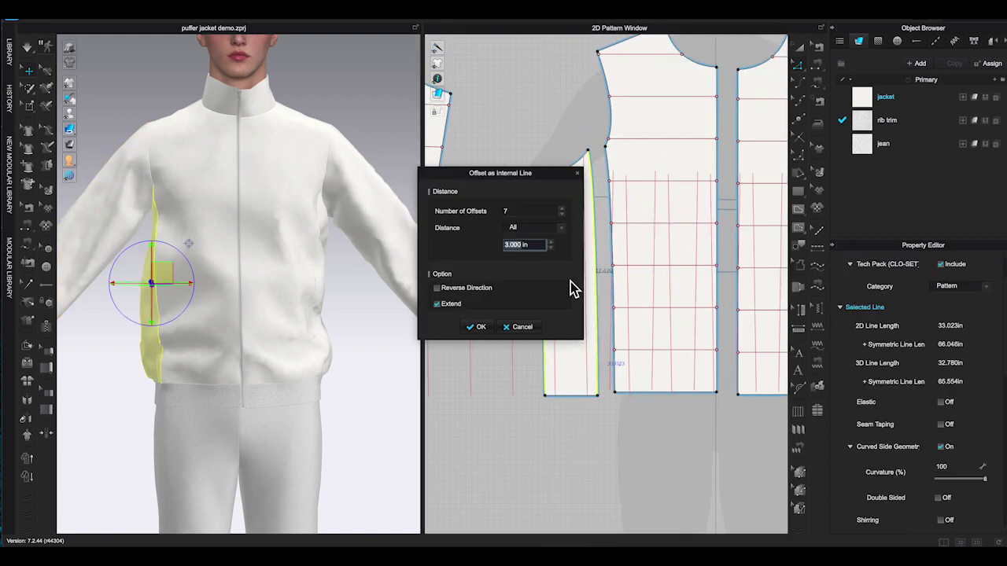
left_click(521, 327)
- Distribute 2 internal lines between the selected long edges of the linked front side panels
scroll(560, 344, "down", 3)
right_click(589, 325)
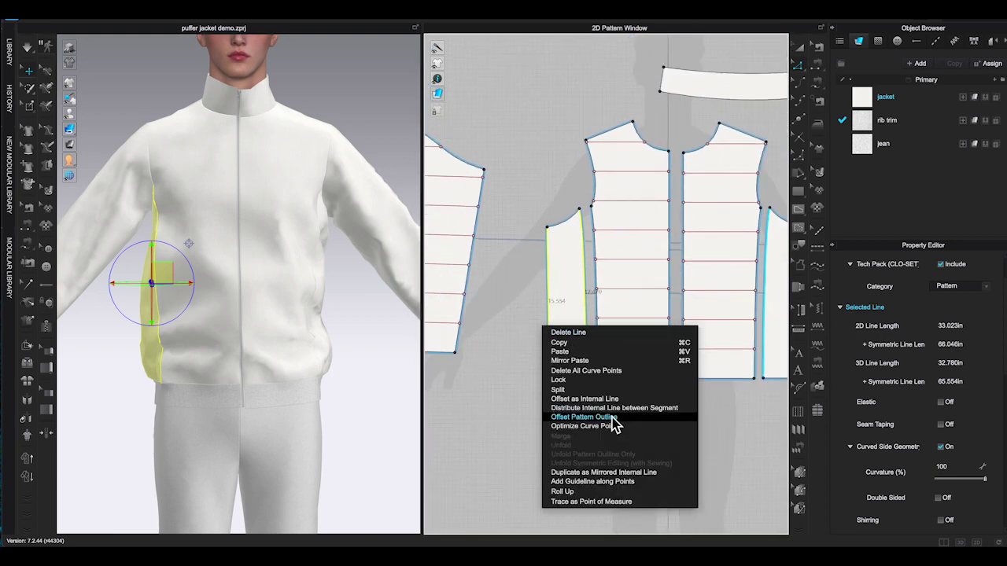
left_click(629, 406)
left_click_drag(507, 180, 296, 195)
left_click(375, 220)
left_click(266, 335)
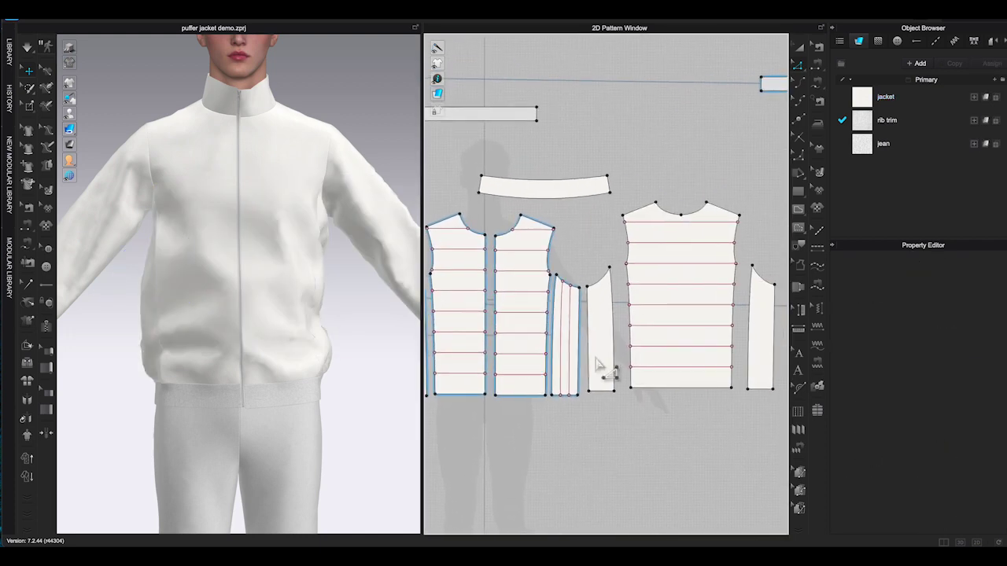
- Distribute 2 internal lines between the long edges of the back side panel next to the front pieces
left_click(596, 363)
left_click(612, 360)
right_click(612, 357)
left_click(699, 438)
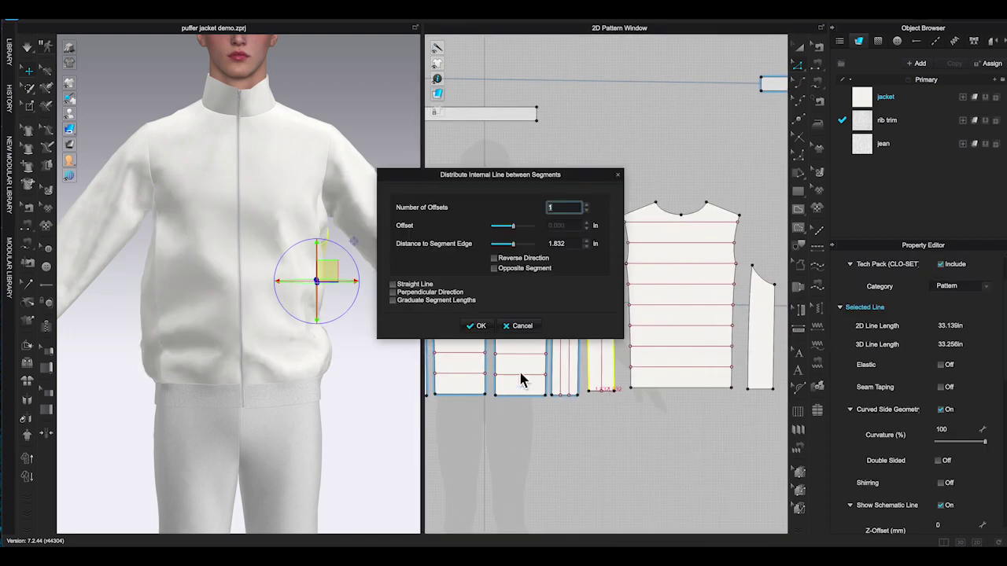
left_click(584, 206)
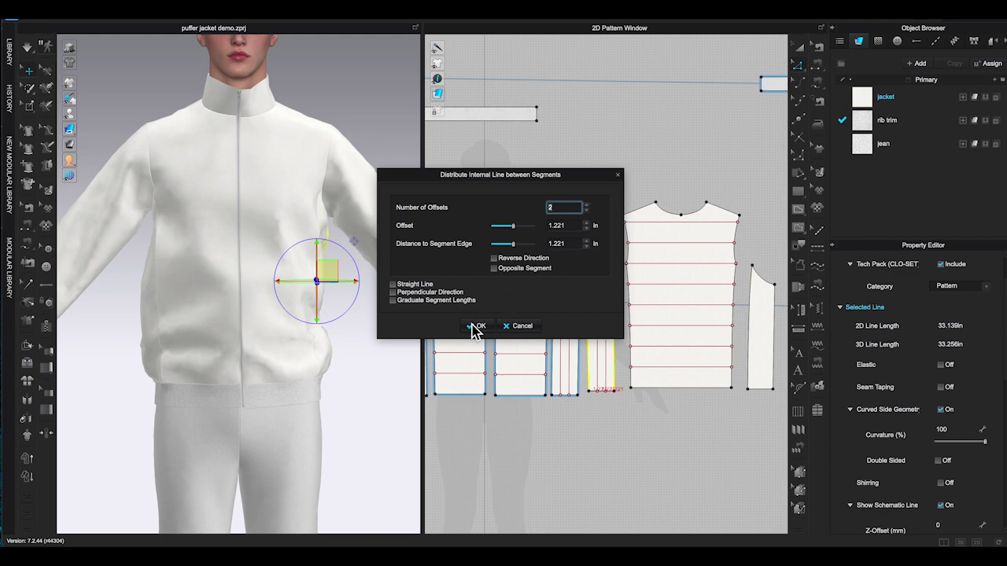
left_click(474, 327)
- Distribute 2 internal lines between the long edges of the other back side panel, beyond the back panel
left_click(748, 364, "shift")
left_click(773, 365)
left_click(749, 364)
left_click(773, 364, "shift")
right_click(773, 363)
left_click(853, 443)
left_click(586, 206)
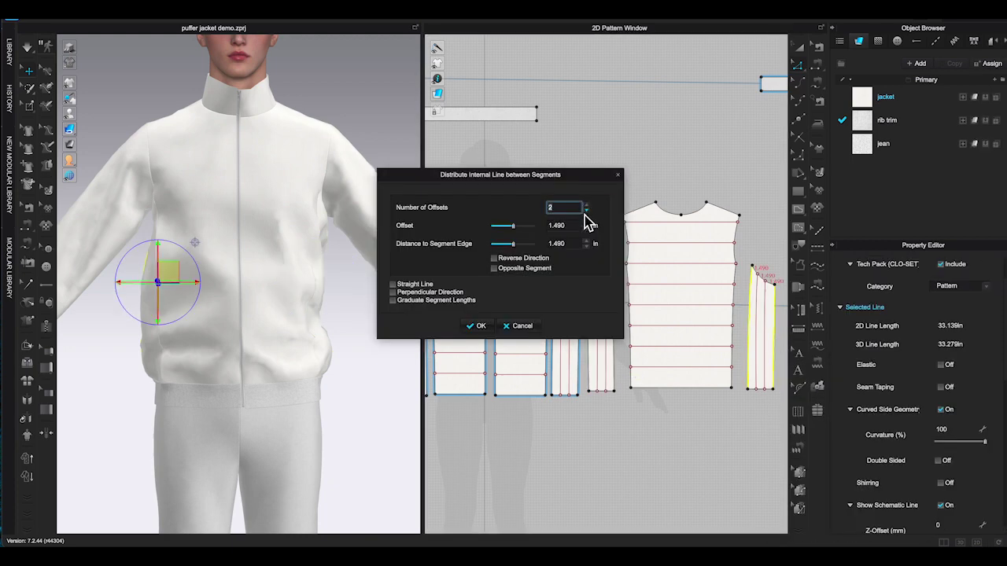
left_click(476, 326)
- With the puffer tool, pick both sleeves, both front panels and the back panel, and create their duplicate layers below the originals
scroll(586, 431, "down", 5)
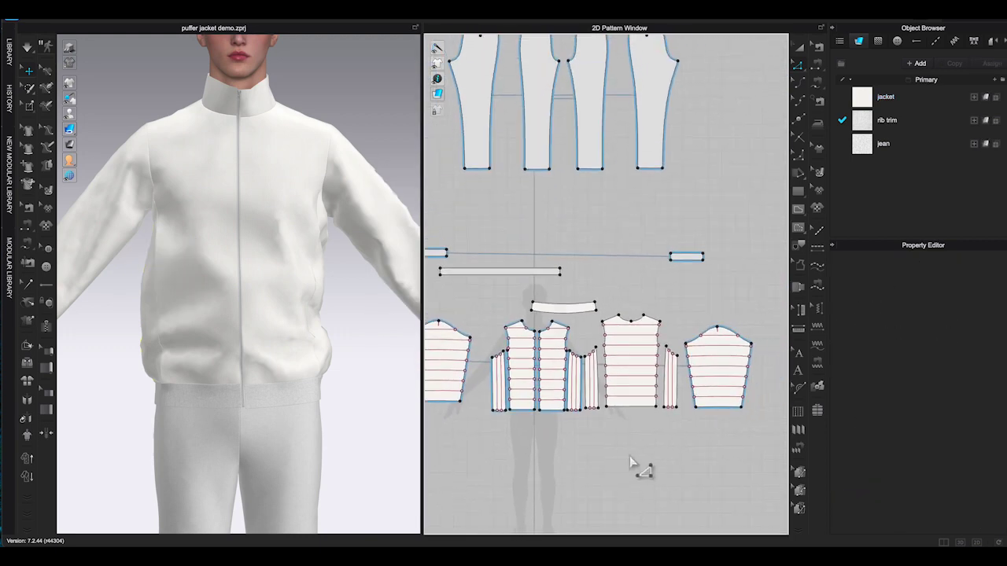
middle_click_drag(644, 472, 658, 383)
scroll(681, 381, "down", 3)
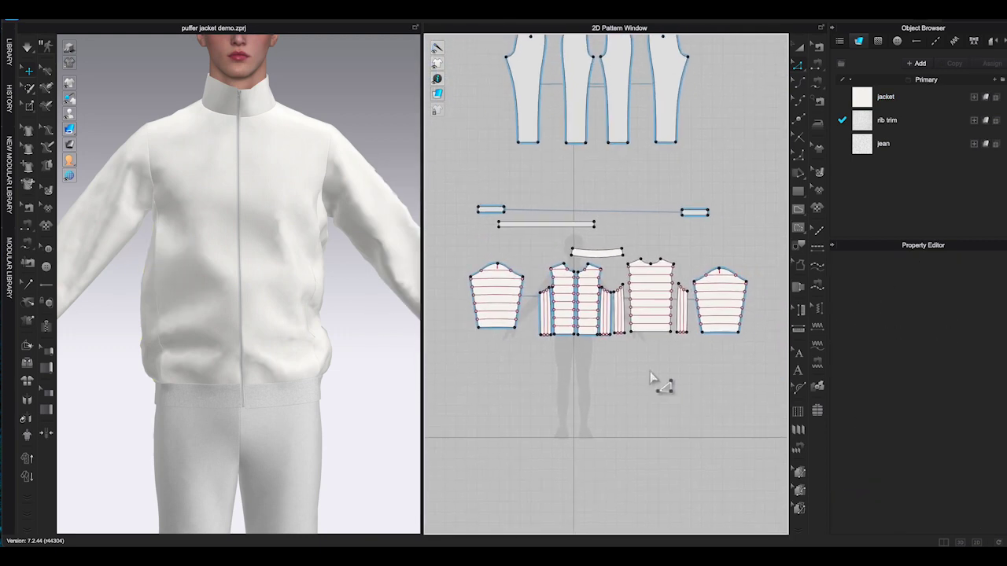
left_click(818, 415)
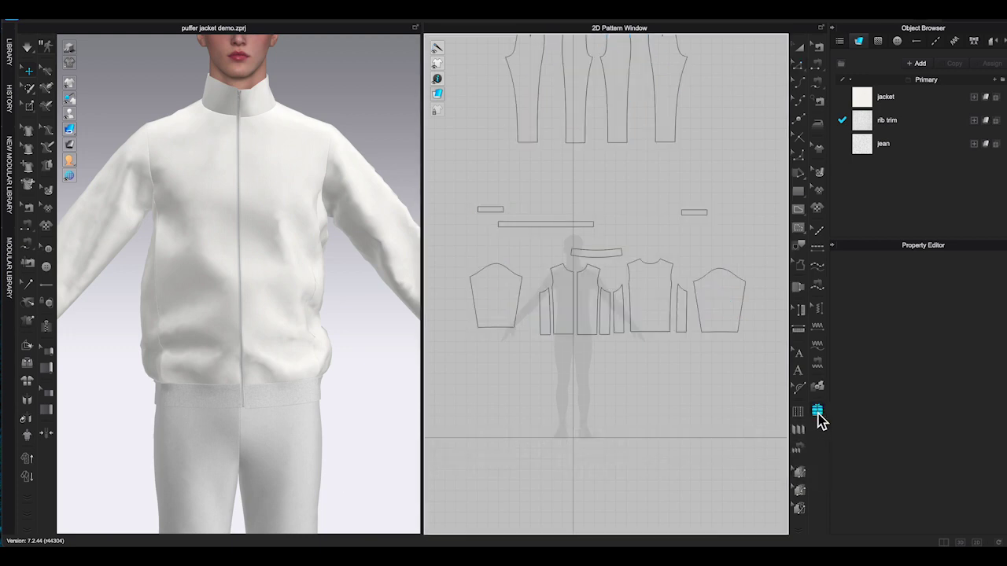
left_click(510, 293)
left_click(563, 295)
left_click(588, 288)
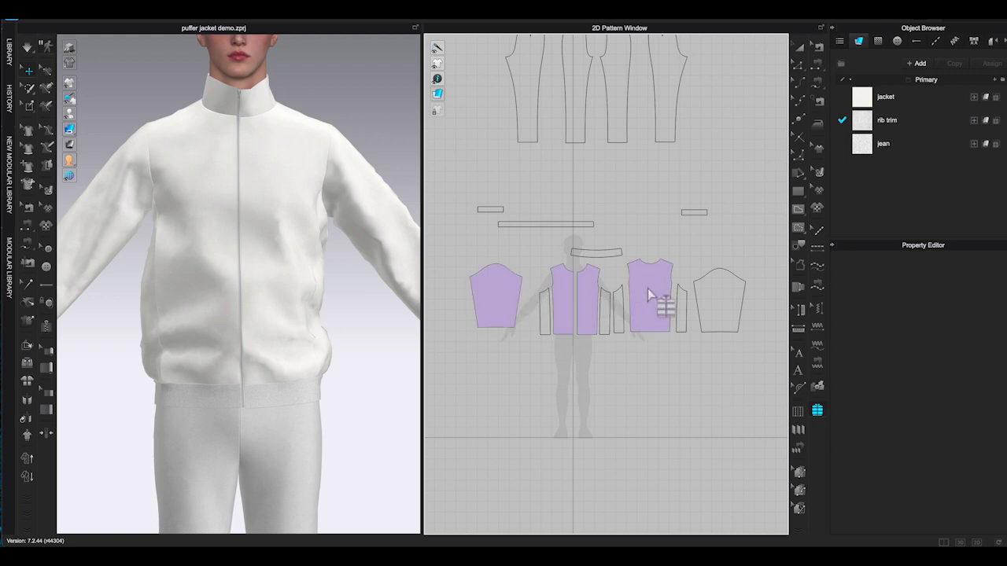
left_click(648, 289)
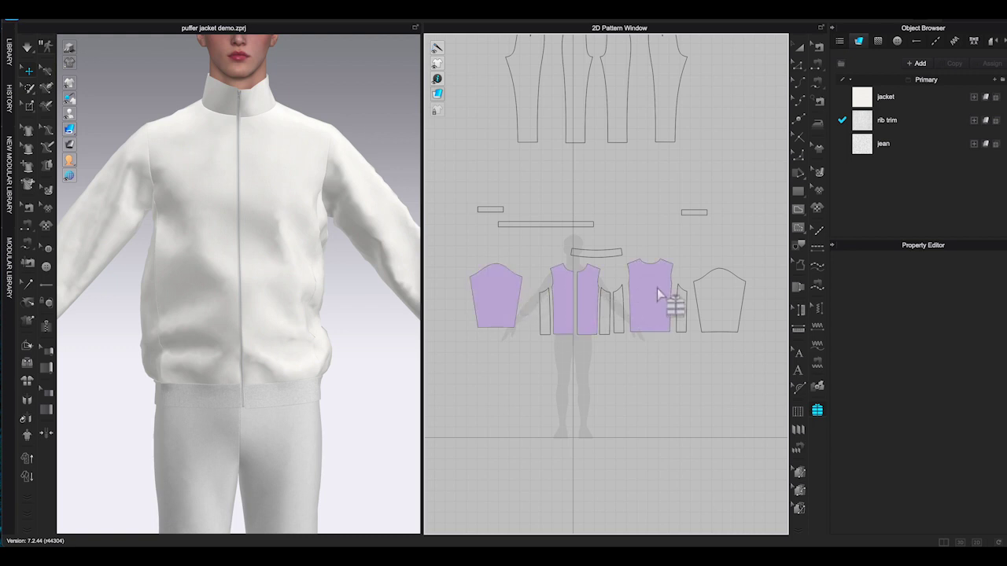
left_click(716, 296)
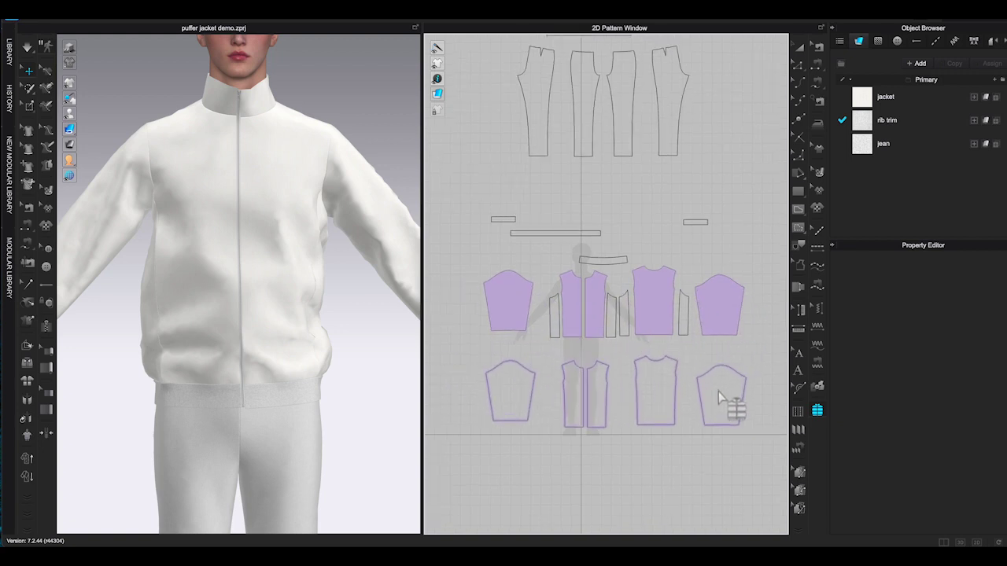
scroll(718, 391, "up", 1)
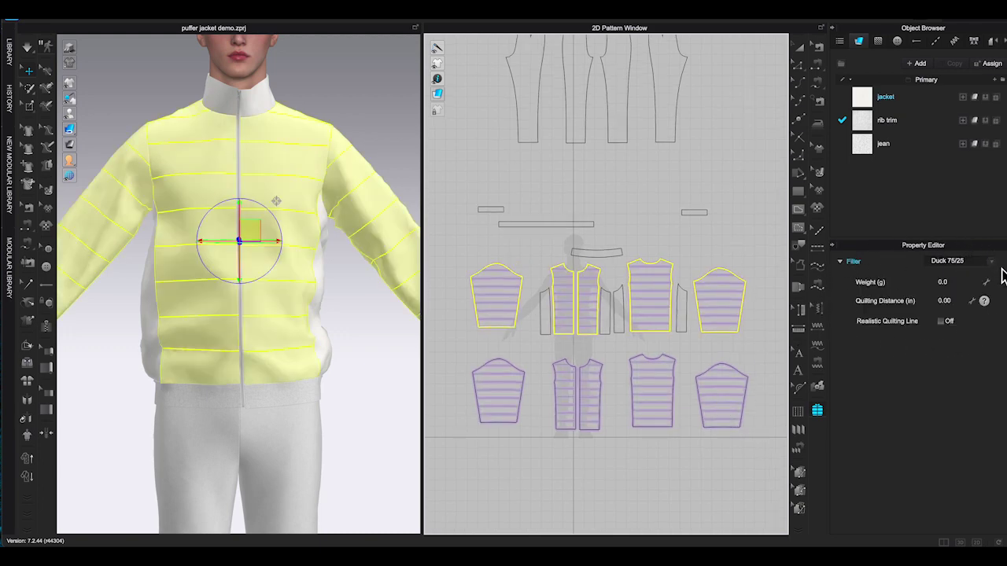
- Set the filler of the selected sleeves, front panels and back panel to Duck 90/10, and select only the wearer's right front panel
left_click(992, 261)
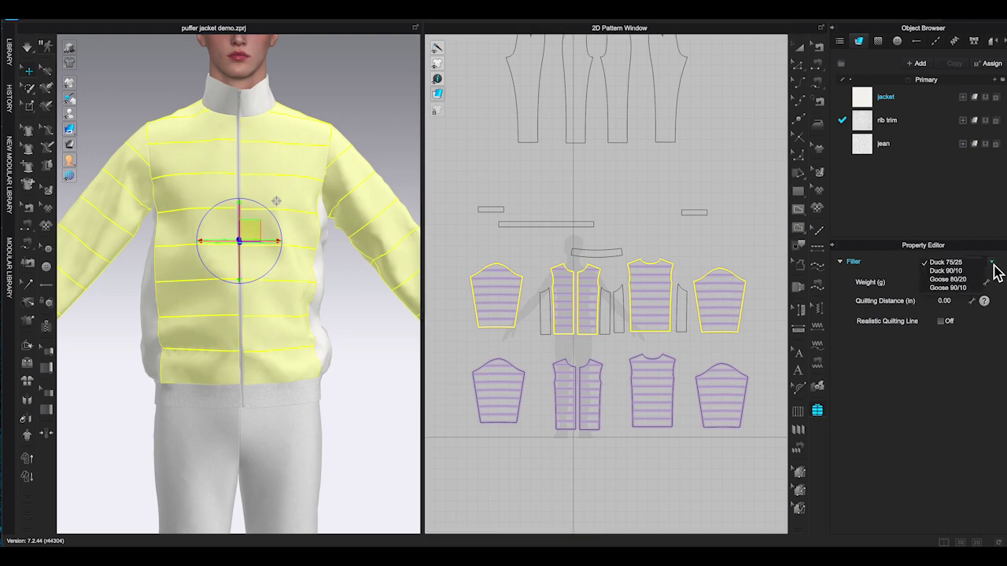
left_click(954, 273)
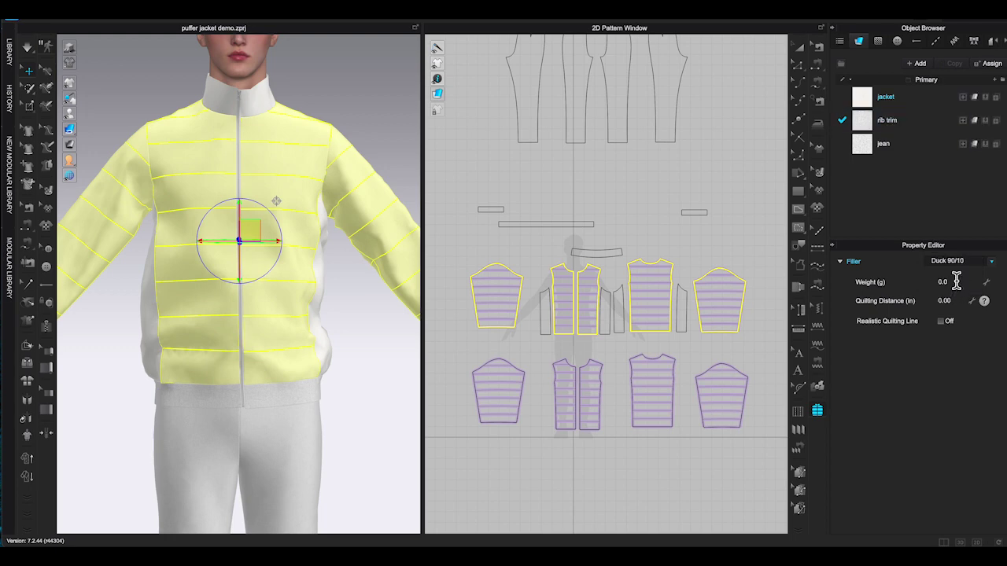
left_click(991, 264)
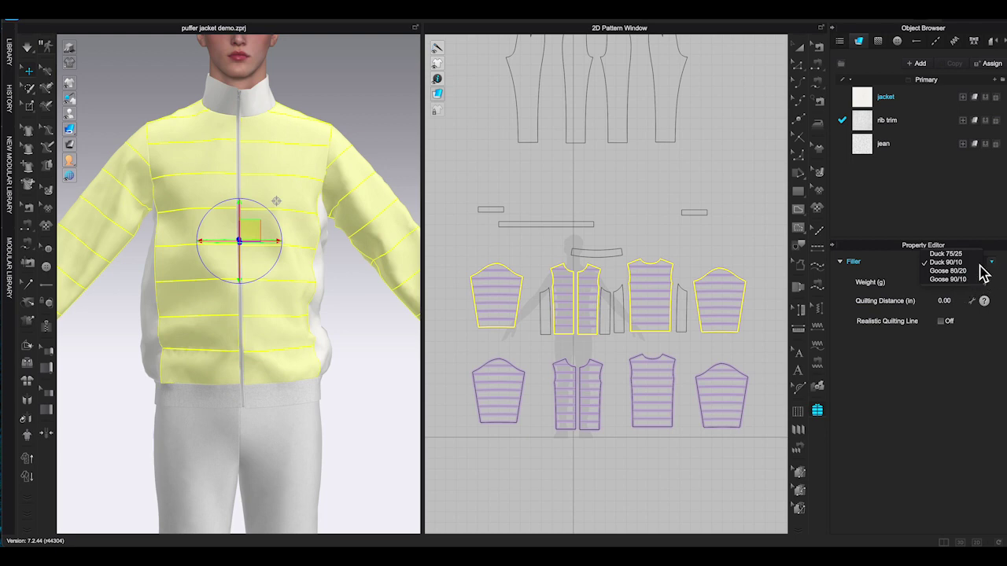
left_click(980, 266)
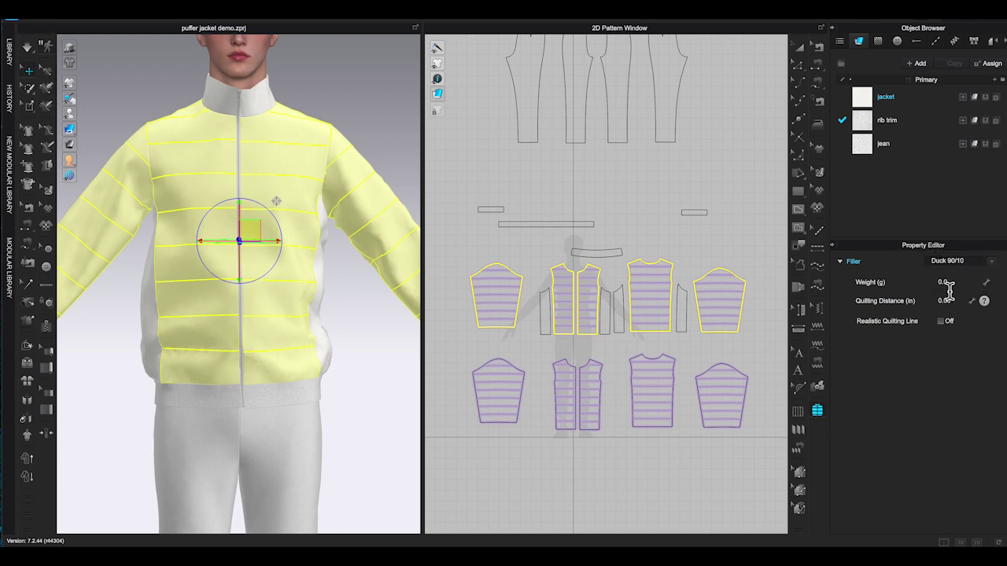
left_click(960, 285)
left_click(573, 243)
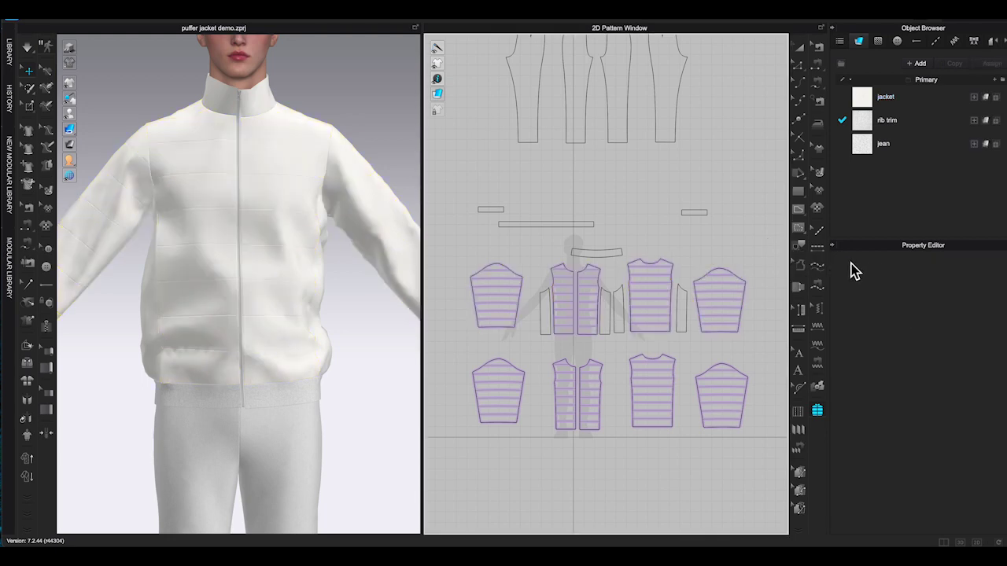
scroll(735, 294, "up", 1)
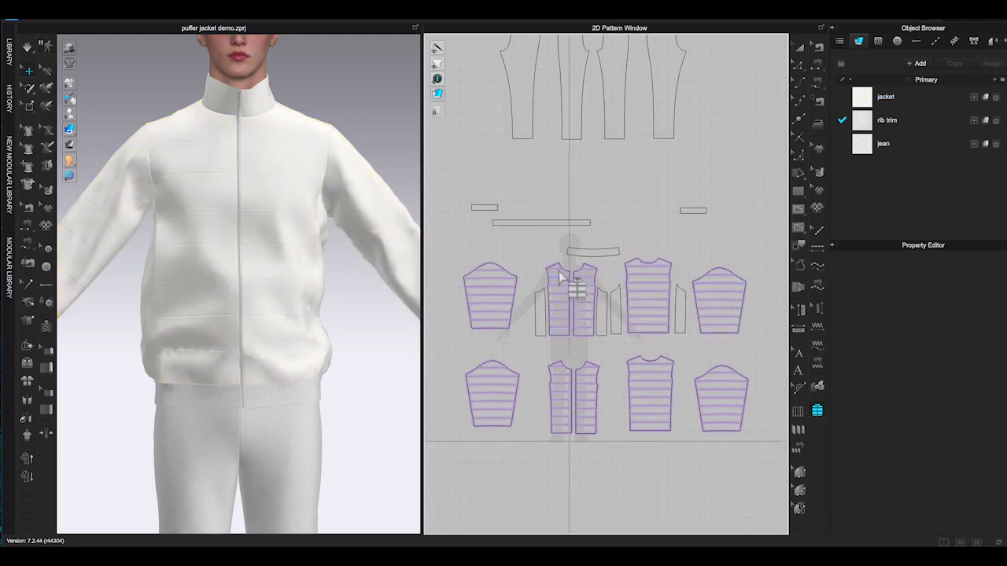
left_click(561, 288)
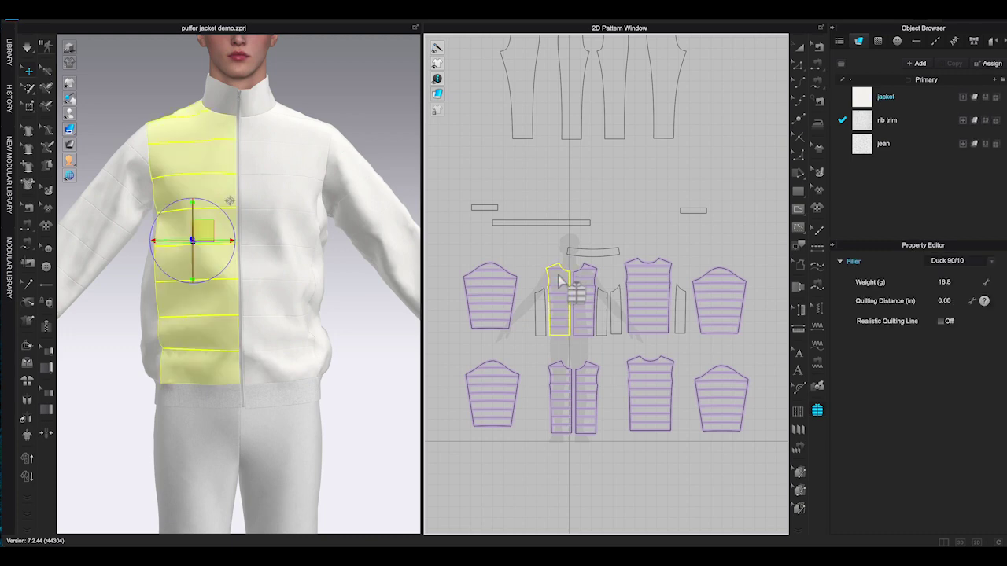
left_click(964, 285)
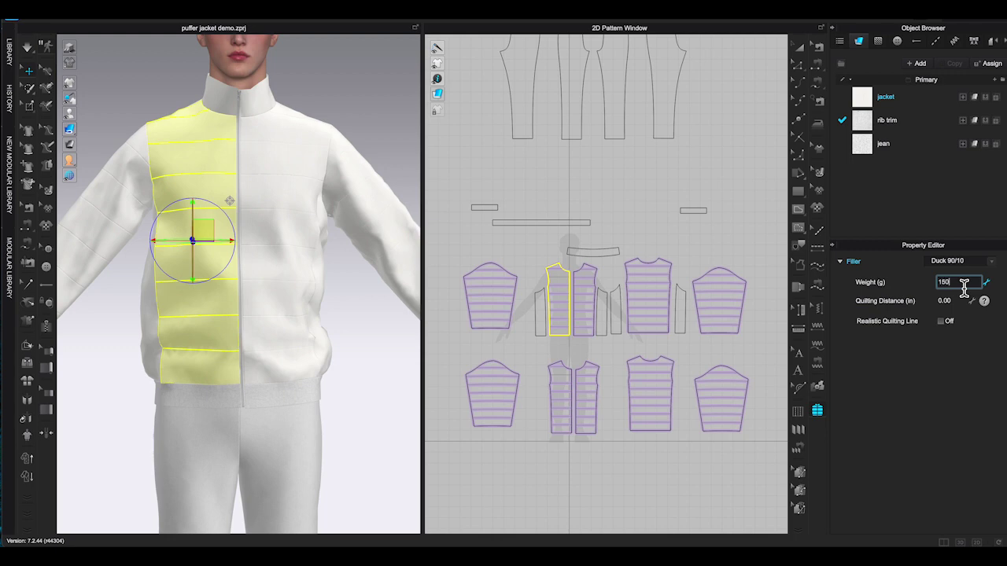
key("Tab")
key("3")
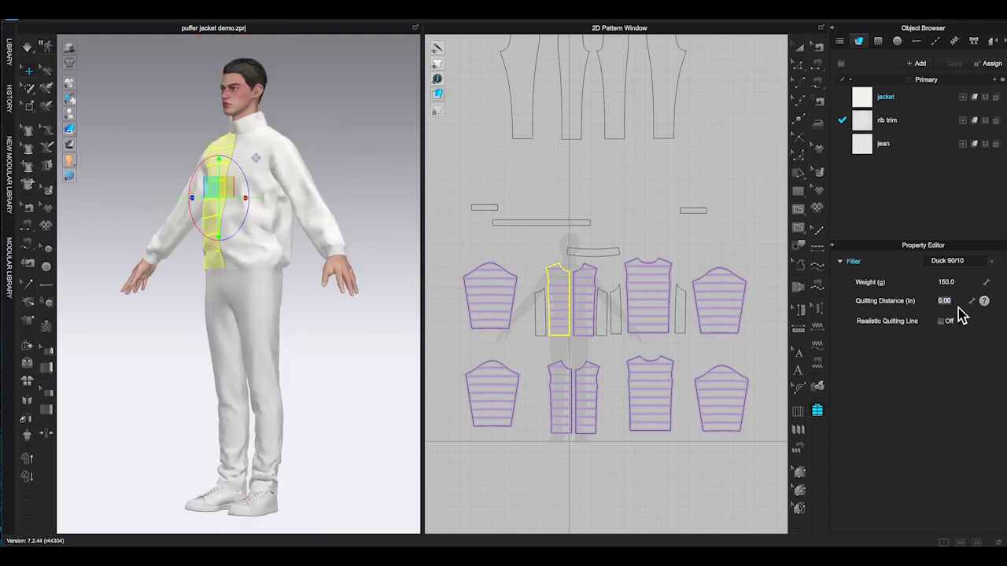
key("ctrl+z")
- Set the wearer's right front panel to a quilting distance of 3 in and a filler weight of 150 g
left_click(951, 304)
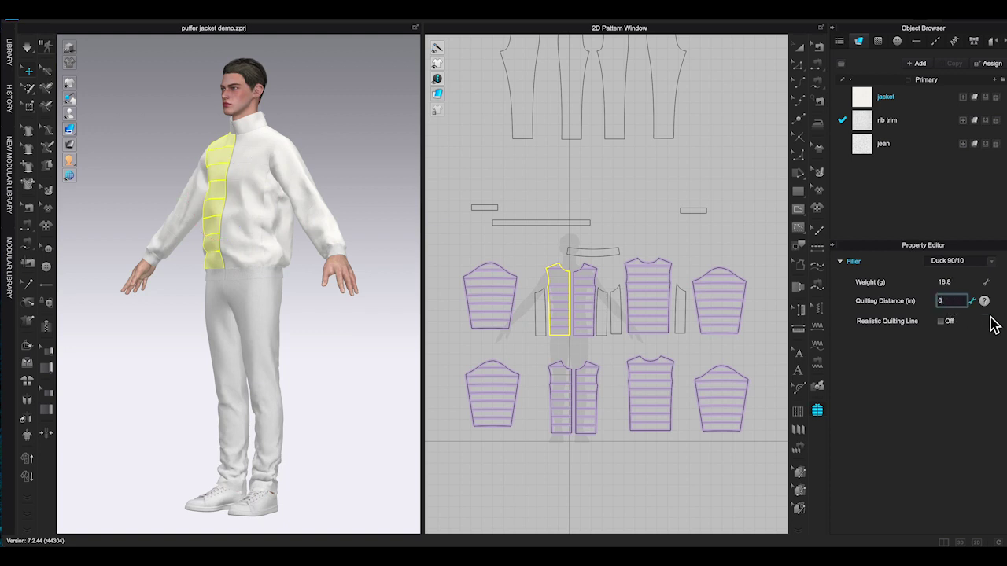
key("Return")
right_click_drag(271, 293, 293, 291)
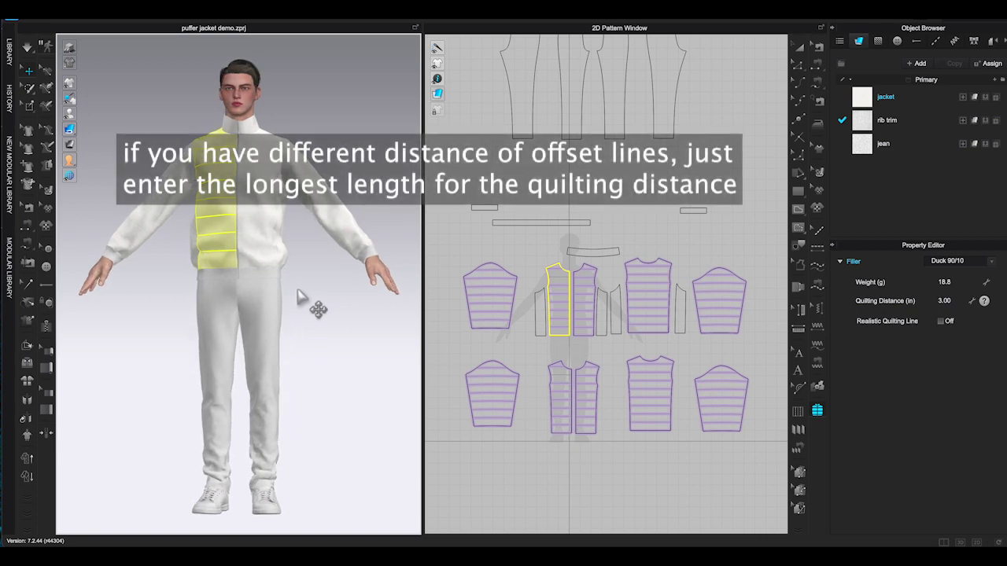
left_click(962, 282)
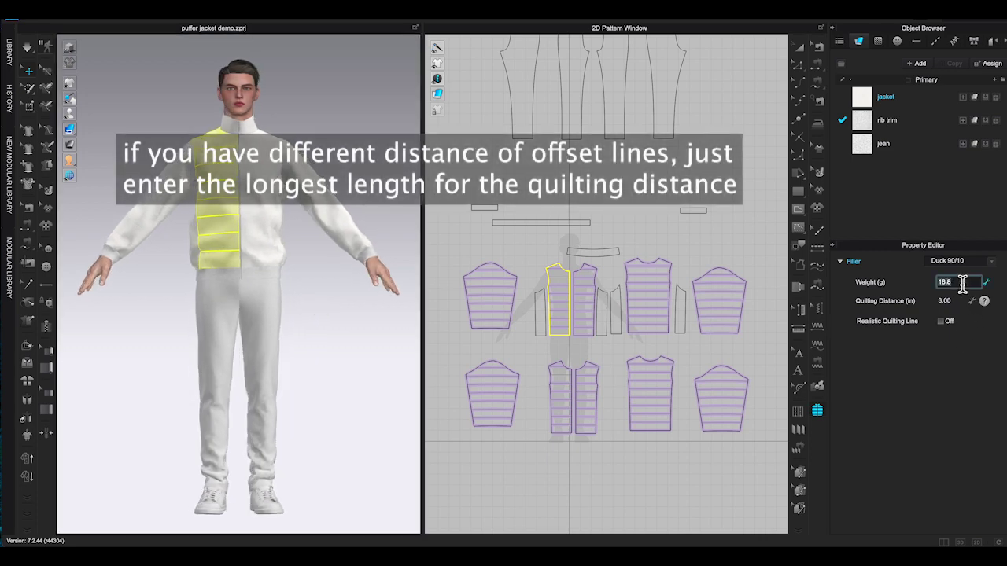
type("150")
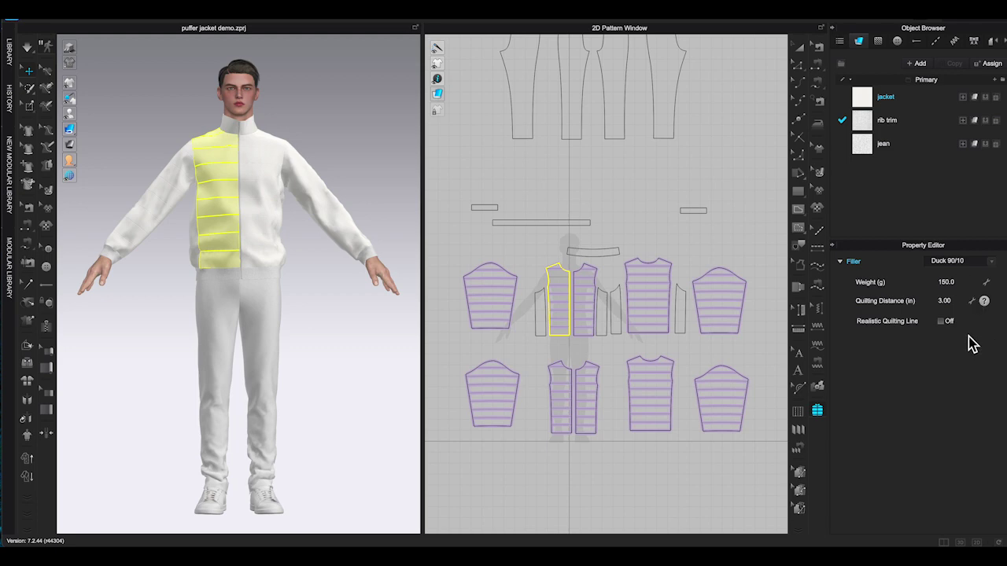
- Clear the selection and simulate the garment to inflate the filled front panel
left_click(327, 337)
scroll(326, 336, "up", 3)
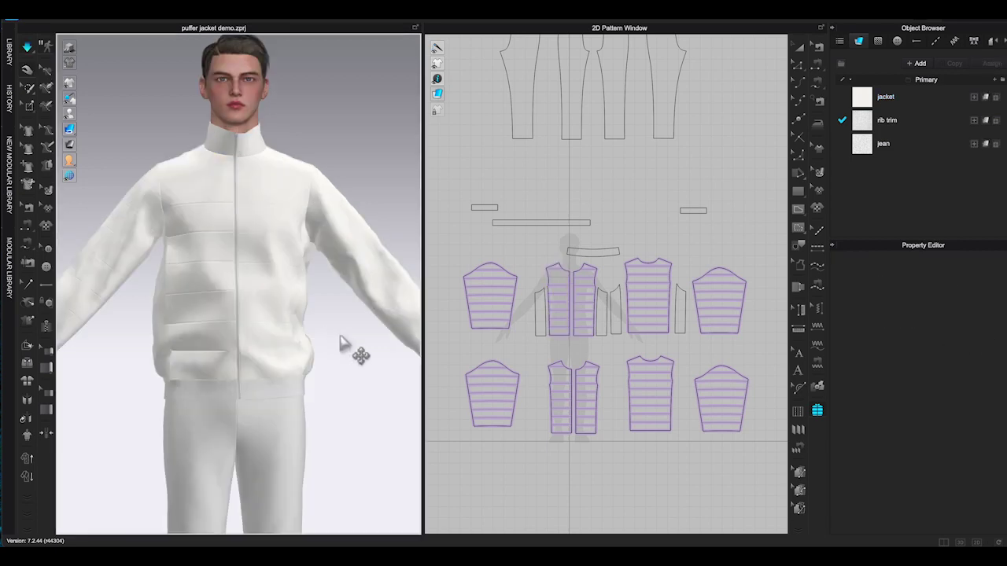
right_click_drag(375, 353, 408, 346)
left_click(275, 317)
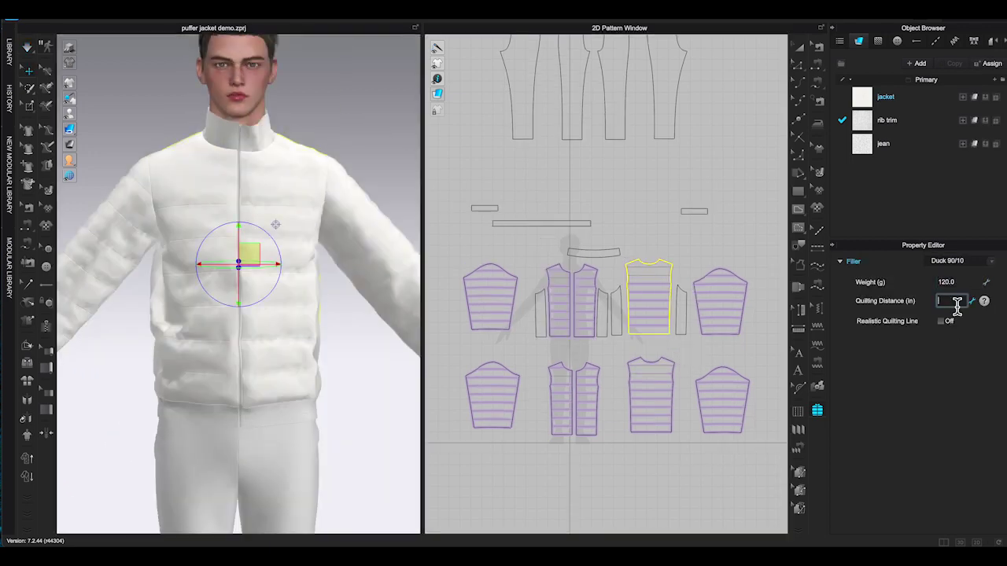
- Set the sleeve beside the back panel to a filler weight of 120 g and a quilting distance of 3 in
left_click_drag(686, 258, 760, 345)
left_click(961, 284)
type("120")
left_click(958, 303)
type("3")
- Set the other sleeve, beside the front panels, to a filler weight of 120 g and a quilting distance of 3 in
left_click_drag(454, 256, 516, 321)
left_click(961, 284)
type("120")
left_click(959, 303)
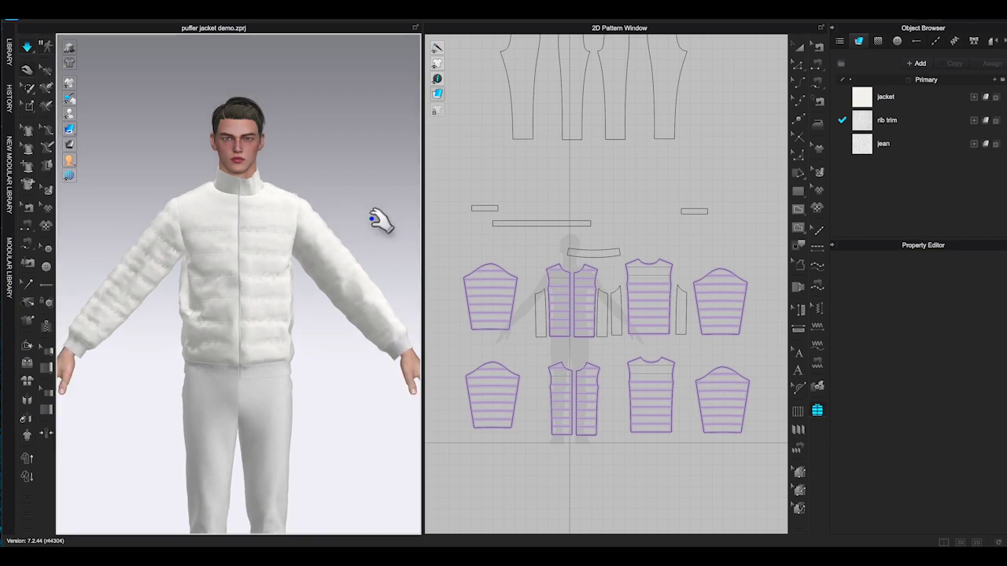
- Inspect the inflated front, back and sleeves of the simulated jacket from several sides
left_click(346, 254)
left_click(387, 307)
right_click_drag(386, 307, 315, 291)
scroll(647, 292, "up", 2)
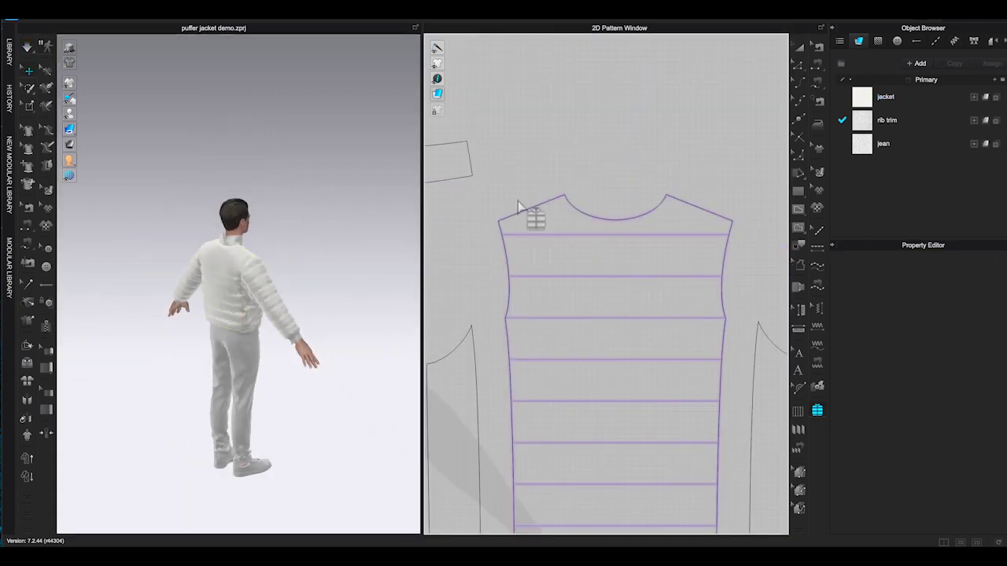
key("space")
right_click_drag(295, 234, 335, 234)
left_click(248, 259)
right_click_drag(247, 259, 333, 273)
scroll(333, 273, "up", 3)
scroll(338, 271, "down", 3)
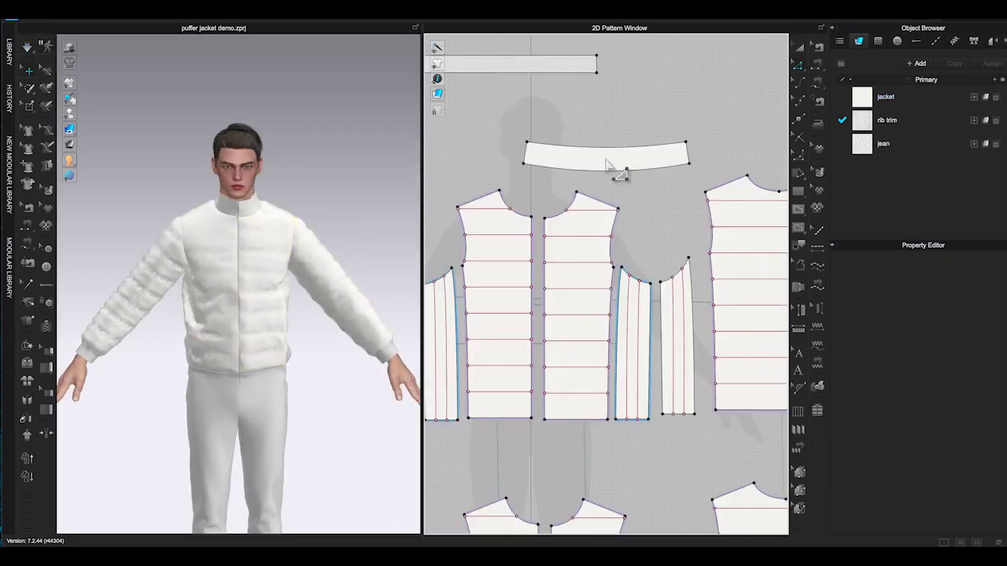
- Create puffer layers for the collar and four side panels with 200 g filler weight, 1 in quilting distance and Realistic Quilting Line on
right_click(624, 162)
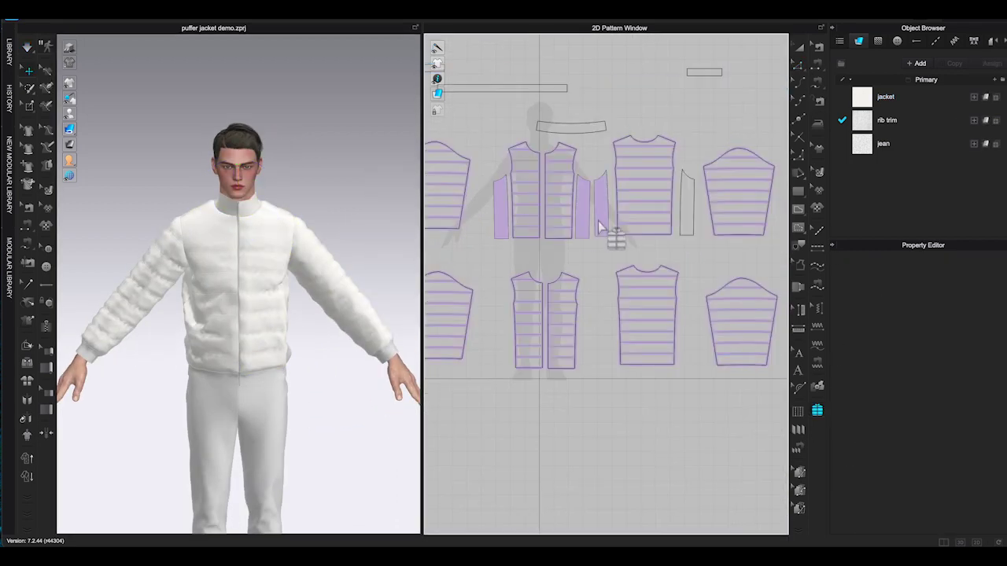
scroll(614, 314, "down", 2)
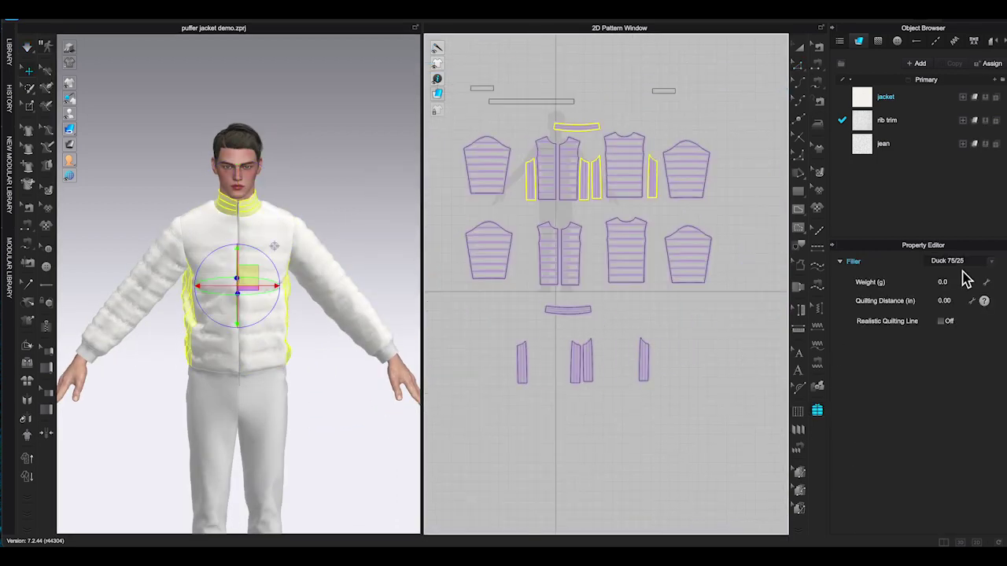
left_click(955, 283)
type("200")
left_click(953, 300)
left_click(942, 321)
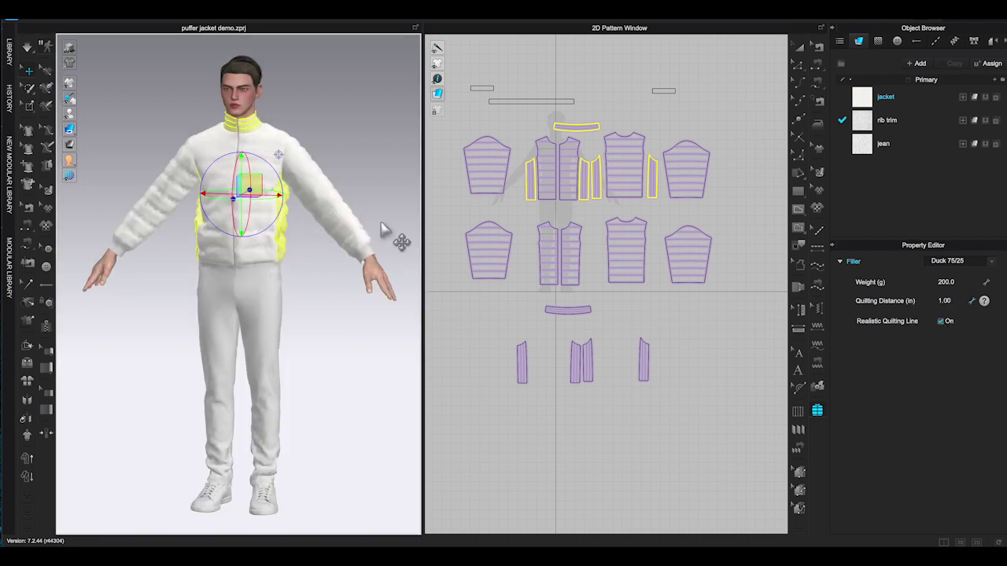
- Simulate the garment to inflate the collar and side panels
key("space")
middle_click_drag(328, 239, 328, 310)
scroll(389, 225, "up", 3)
left_click(964, 283)
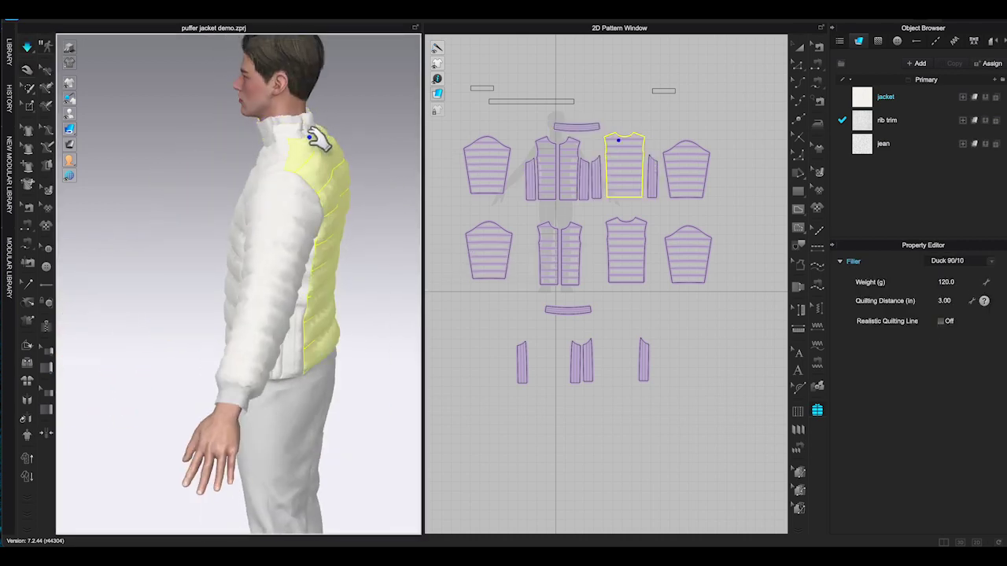
- Select all jacket patterns and set their particle distance to 10 mm
left_click(799, 48)
key("ctrl+a")
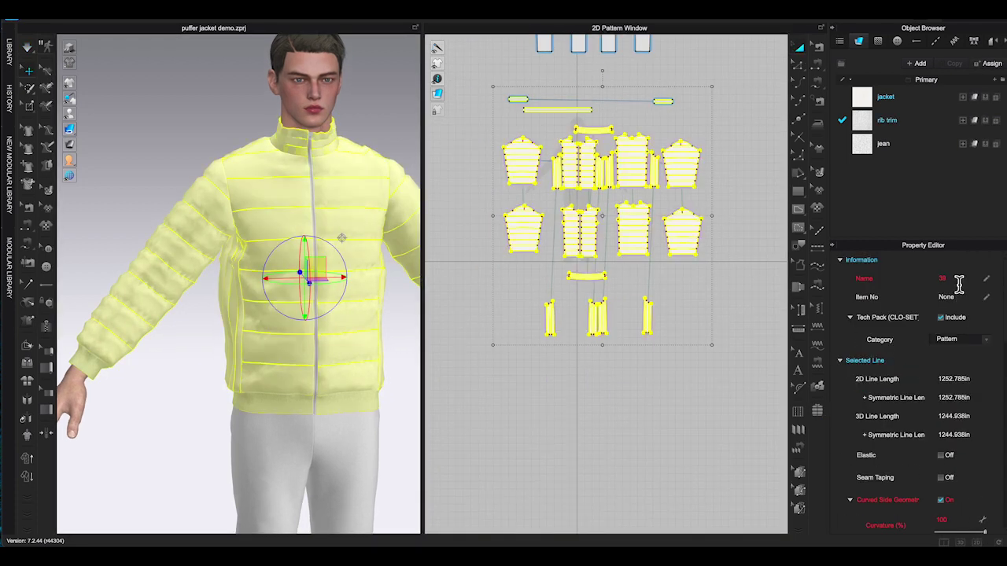
scroll(958, 283, "down", 5)
left_click(960, 470)
type("10")
key("Return")
left_click(399, 151)
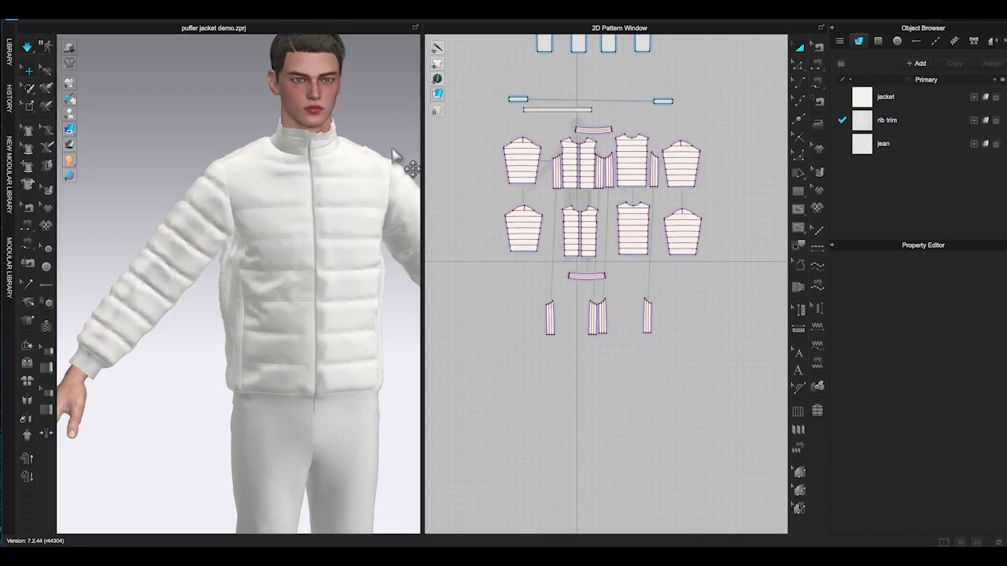
- Run the simulation with the 10 mm particle distance and check the jacket's quilting
key("space")
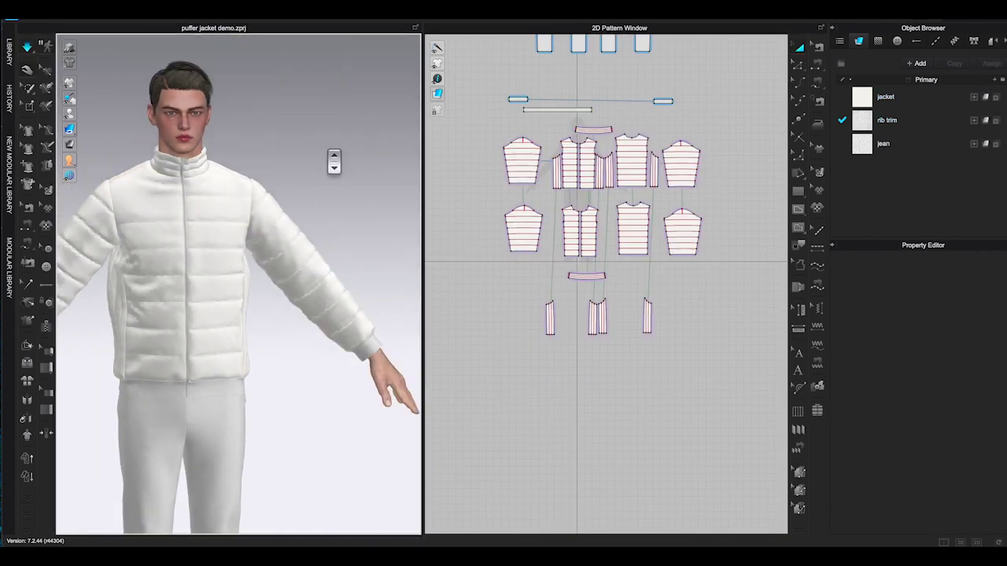
scroll(334, 162, "up", 1)
right_click_drag(334, 162, 416, 160)
left_click(162, 162)
right_click_drag(276, 216, 495, 119)
- Refine all jacket patterns to a particle distance of 5 mm
key("ctrl+a")
double_click(957, 467)
type("5")
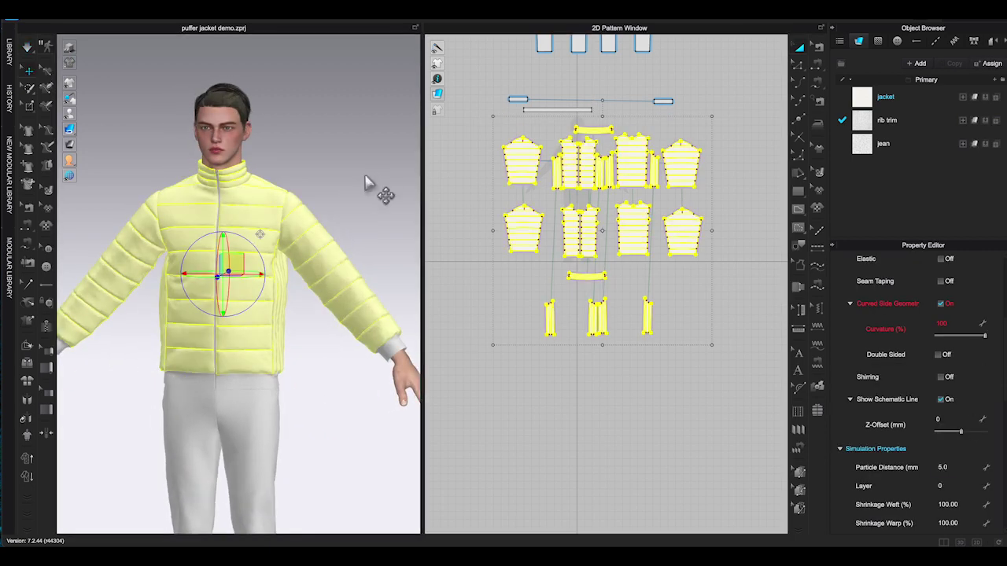
left_click(346, 202)
- Simulate the refined jacket and check the body, sleeves and collar up close
key("space")
right_click_drag(333, 207, 206, 191)
right_click_drag(327, 218, 264, 228)
right_click_drag(347, 272, 279, 249)
scroll(288, 252, "up", 10)
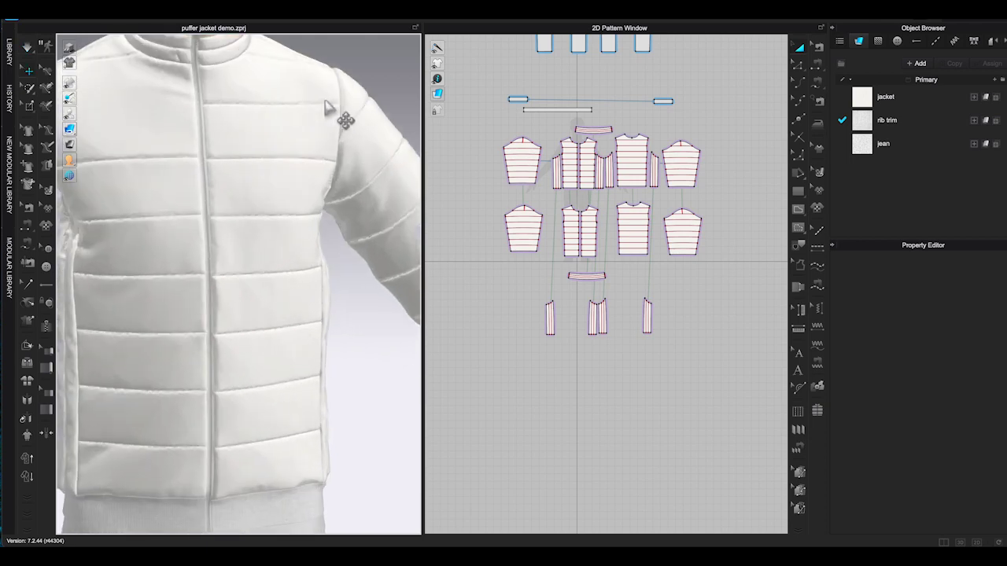
left_click(202, 228)
left_click(380, 166)
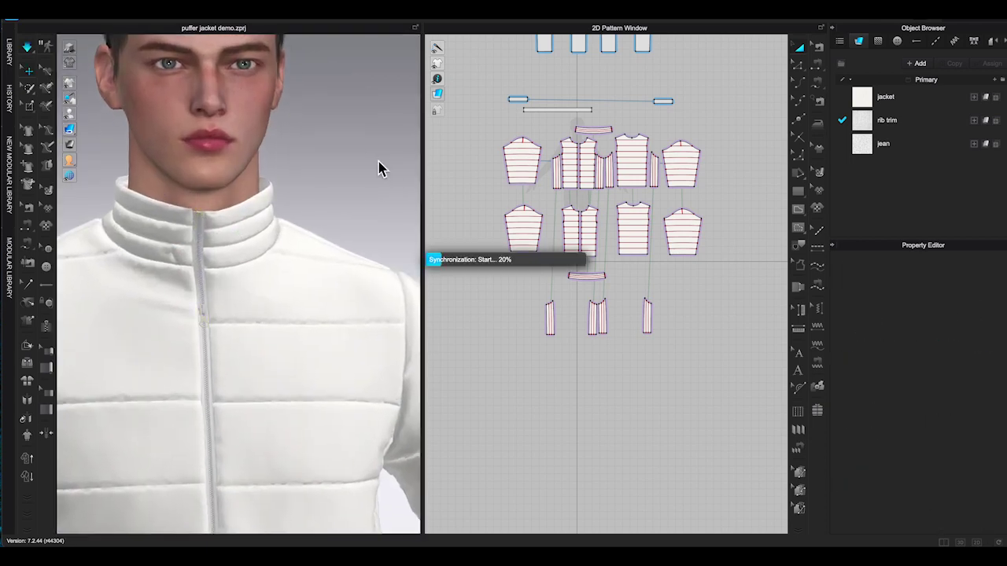
right_click_drag(297, 258, 386, 243)
- Set the filler weight of both sleeves to 200 g
left_click(817, 410)
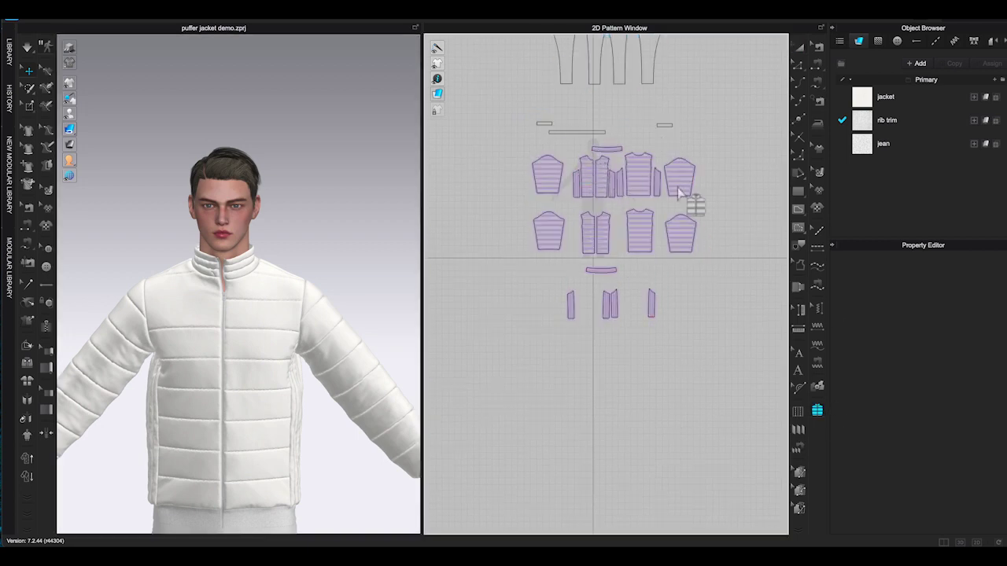
scroll(614, 174, "up", 5)
left_click(497, 194)
left_click(722, 194, "shift")
left_click(960, 284)
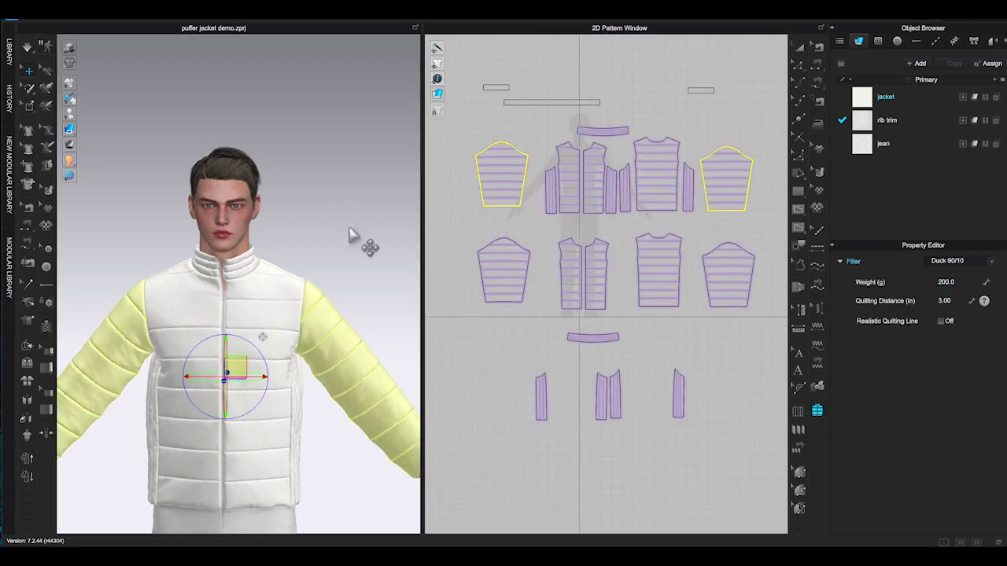
left_click(375, 235)
- Simulate the jacket again to inflate the heavier-filled sleeves
scroll(378, 246, "down", 2)
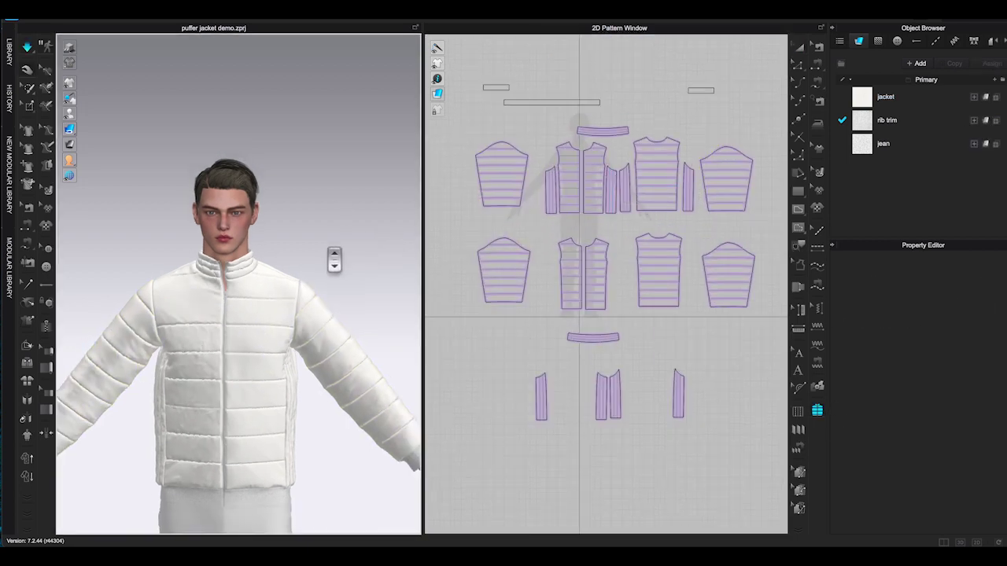
right_click_drag(330, 263, 391, 276)
key("space")
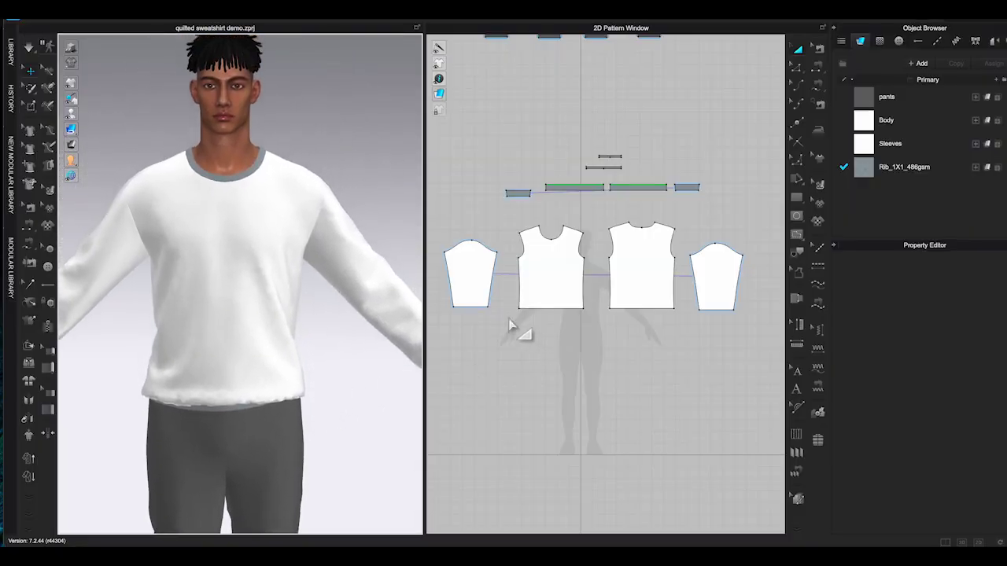
- Cover the sweatshirt's front body pattern with many overlapping internal rectangles of varying sizes
scroll(509, 327, "up", 5)
middle_click_drag(595, 386, 562, 490)
scroll(586, 419, "up", 3)
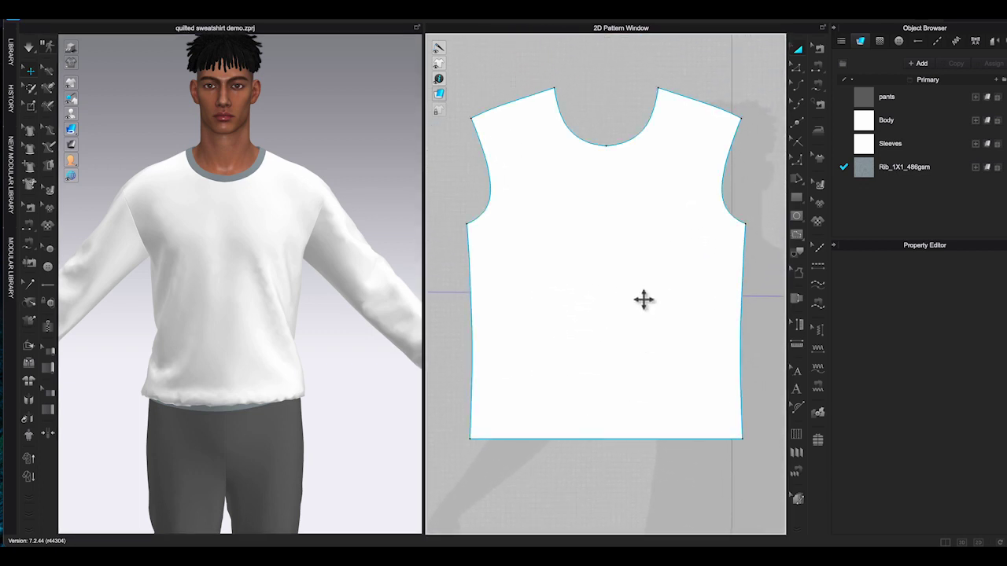
scroll(644, 299, "down", 1)
left_click(802, 222)
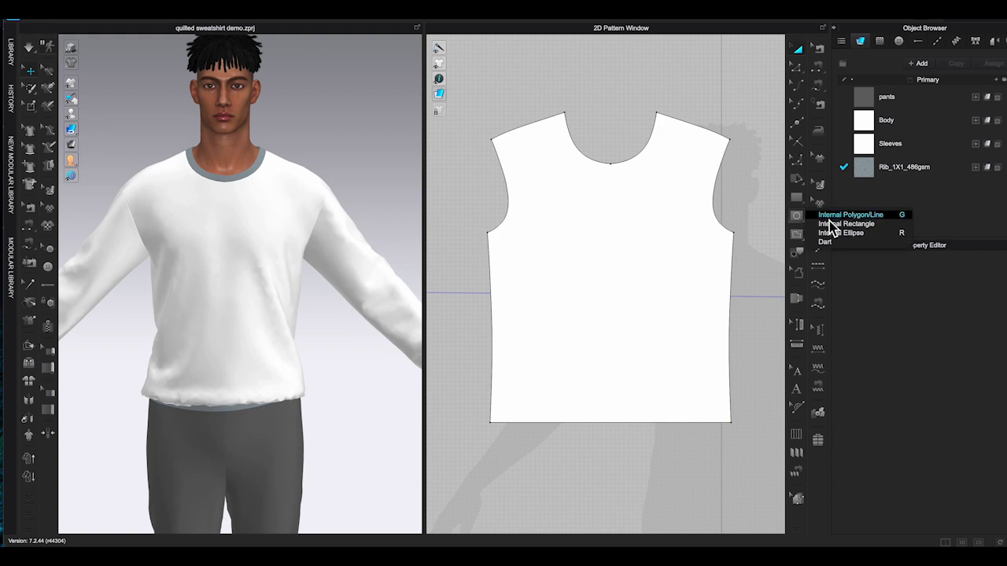
left_click(831, 226)
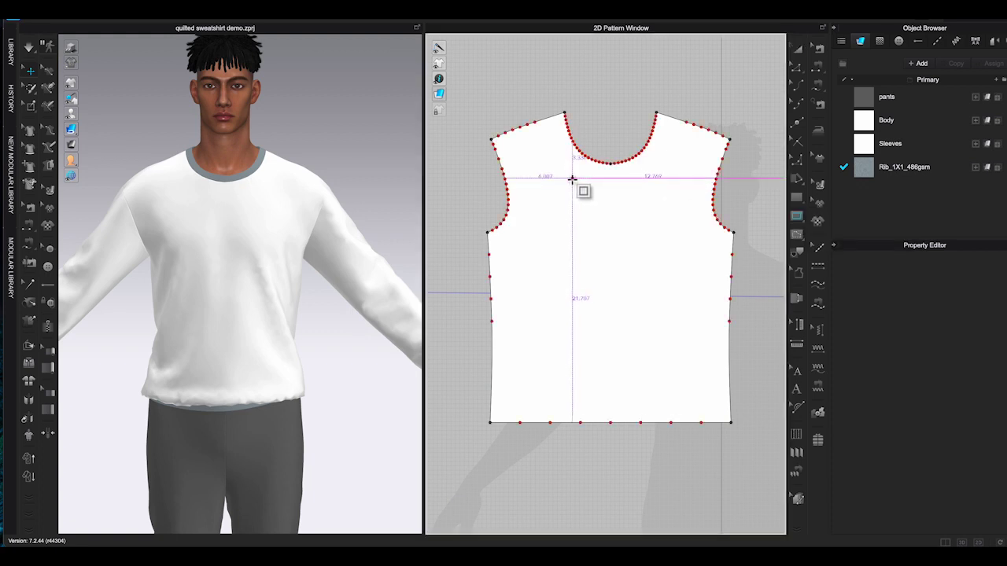
left_click_drag(579, 176, 630, 270)
left_click_drag(548, 169, 598, 212)
left_click_drag(530, 139, 563, 258)
left_click_drag(509, 233, 543, 296)
left_click_drag(516, 170, 539, 149)
mouse_move(556, 247)
left_mouse_down()
mouse_move(588, 370)
mouse_move(612, 378)
left_mouse_up()
left_click_drag(526, 283, 695, 333)
left_click_drag(667, 309, 717, 239)
left_click_drag(647, 258, 682, 183)
left_click_drag(668, 139, 706, 210)
mouse_move(617, 220)
left_mouse_down()
mouse_move(669, 169)
mouse_move(694, 171)
left_mouse_up()
mouse_move(675, 320)
left_mouse_down()
mouse_move(719, 406)
mouse_move(716, 376)
left_mouse_up()
left_click_drag(652, 358, 701, 409)
left_click_drag(584, 309, 636, 360)
left_click_drag(508, 360, 567, 406)
left_click_drag(508, 320, 541, 349)
left_click_drag(557, 390, 620, 416)
left_click_drag(686, 389, 722, 416)
left_click_drag(500, 376, 541, 393)
left_click(449, 263)
- Try to fill the front body pattern by adding a filler layer below it with a quilting distance of 5.00 in
scroll(449, 263, "down", 4)
left_click(818, 441)
left_click(624, 228)
left_click(636, 476)
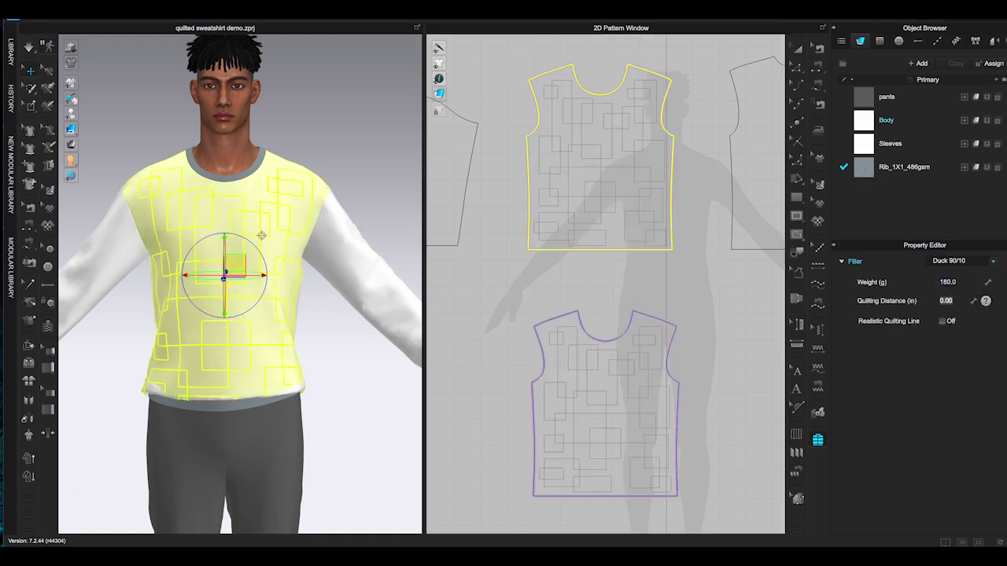
type("5.00")
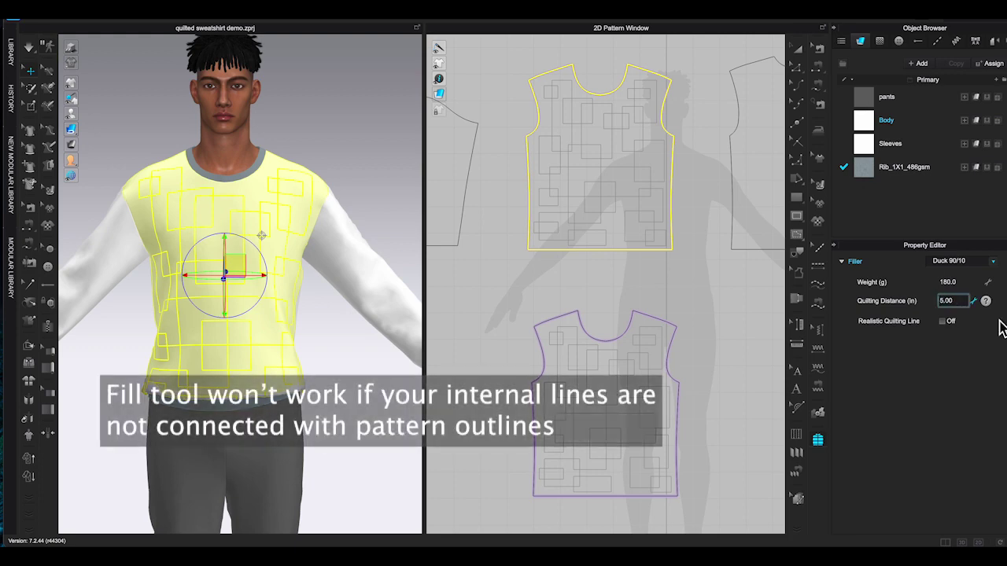
- Simulate the sweatshirt with the filled front and check its shape from the front and side
left_click(380, 360)
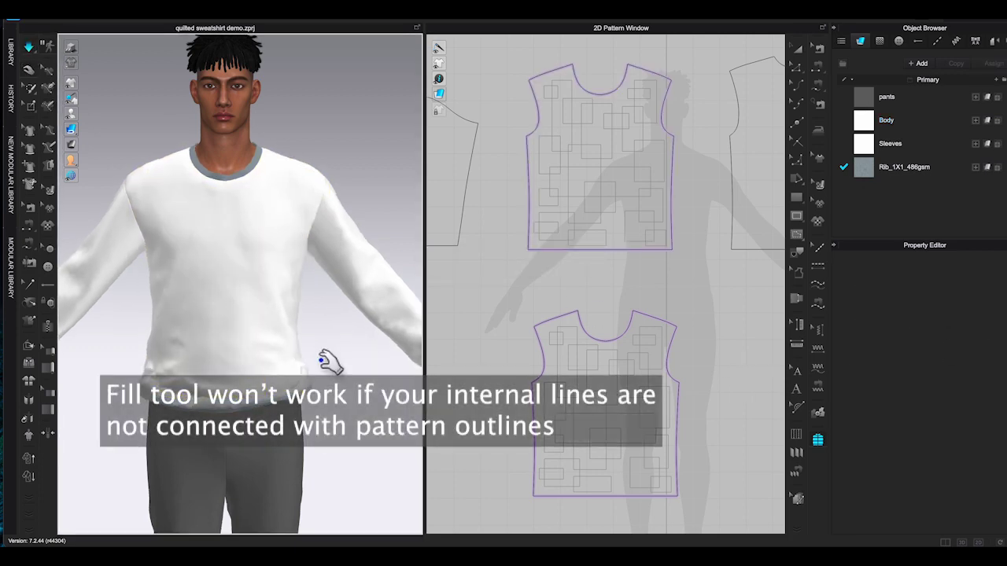
right_click_drag(333, 360, 206, 357)
right_click_drag(365, 362, 259, 359)
left_click_drag(273, 347, 305, 348)
right_click_drag(315, 351, 270, 359)
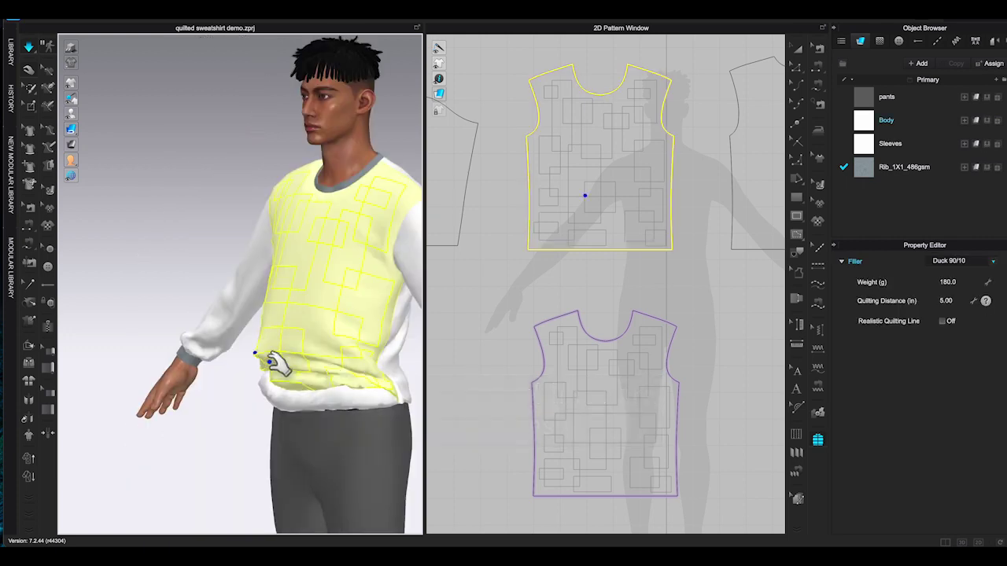
right_click_drag(417, 382, 427, 384)
- Stop the simulation and undo the filler added to the front body pattern
key("space")
key("ctrl+z")
key("ctrl+z")
key("ctrl+z")
middle_click_drag(408, 370, 326, 343)
left_click(681, 419)
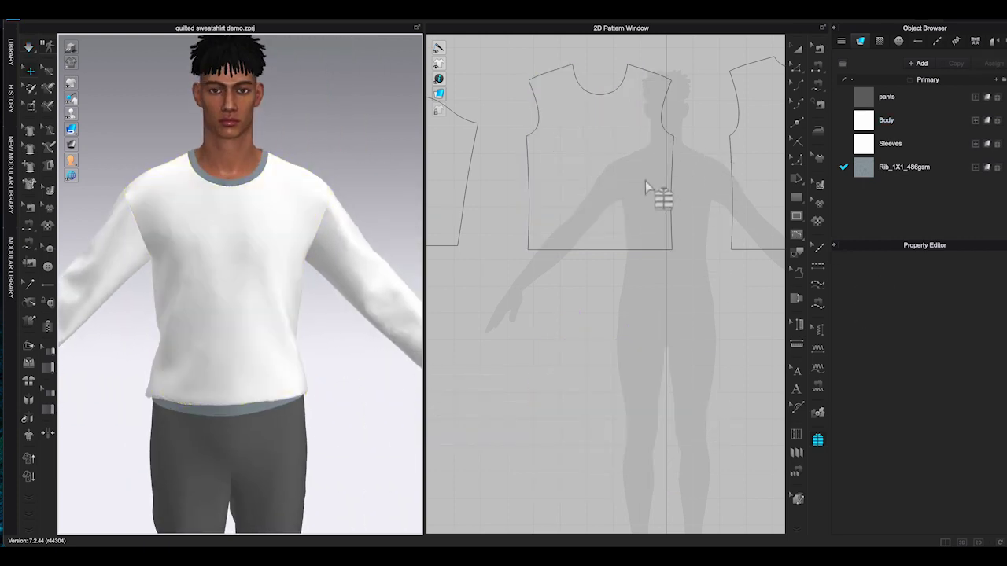
- Make a Layer Clone (Under) of the front body pattern with its rectangles and place it directly below the original
left_click(800, 50)
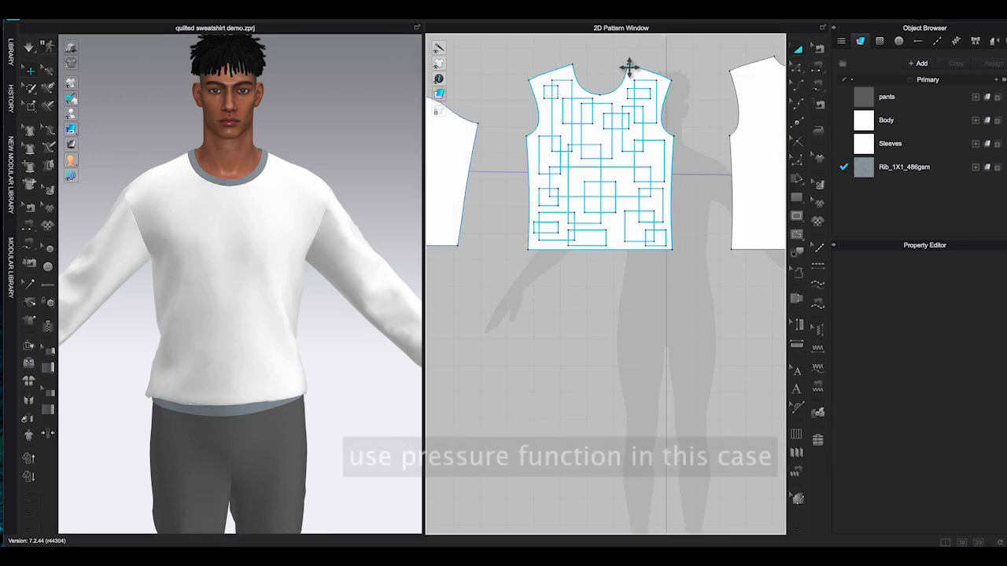
left_click_drag(508, 46, 664, 203)
left_click_drag(677, 238, 693, 297)
right_click(634, 228)
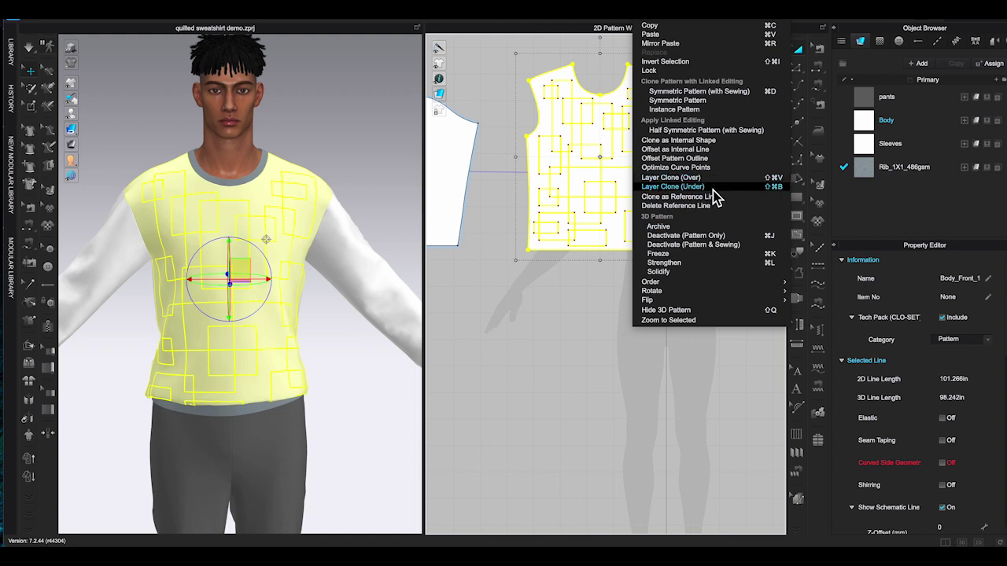
left_click(713, 190)
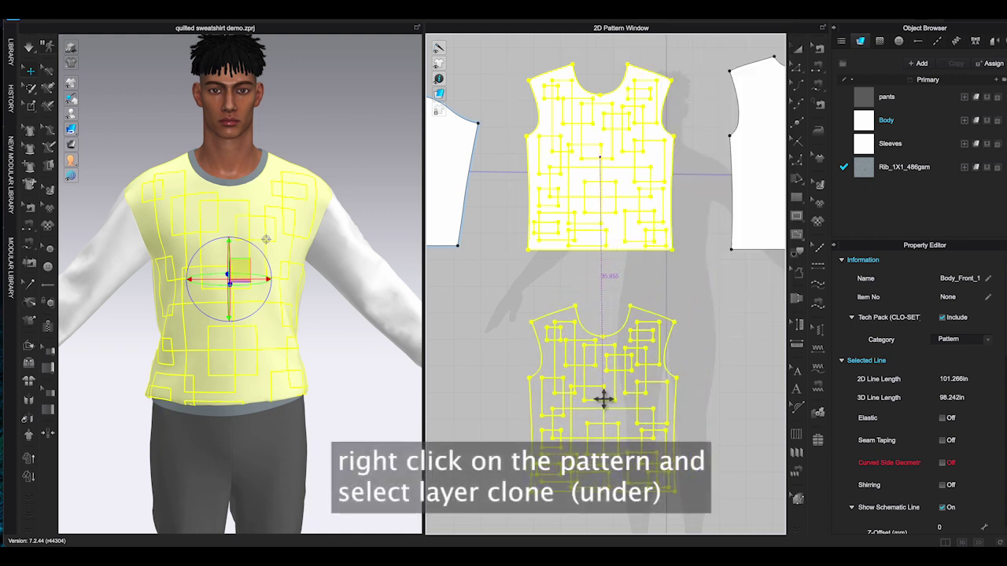
left_click(603, 397)
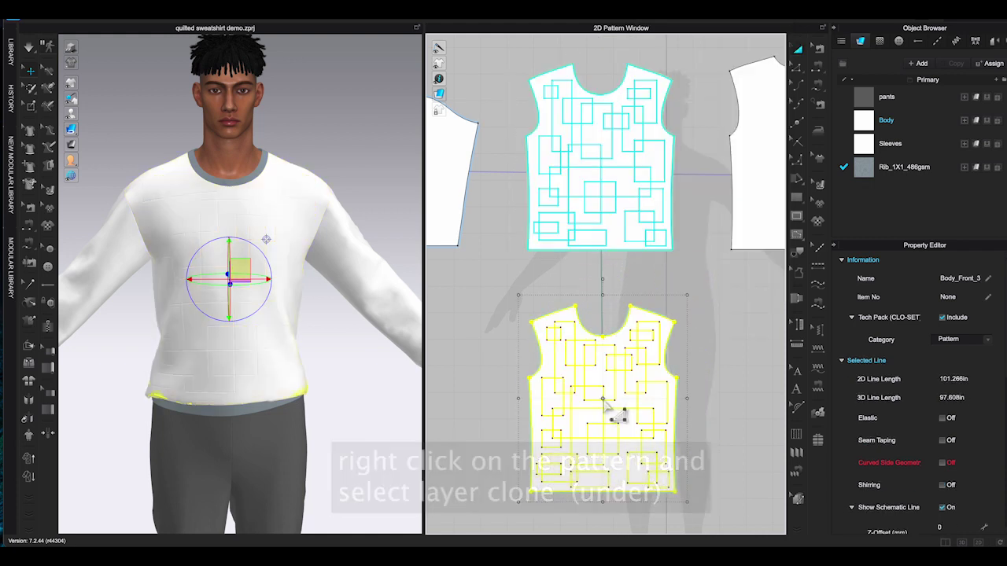
- Set the pressure of the original front body pattern to 10 and that of its cloned under layer to -10
left_click(521, 64)
left_click_drag(691, 270, 688, 276)
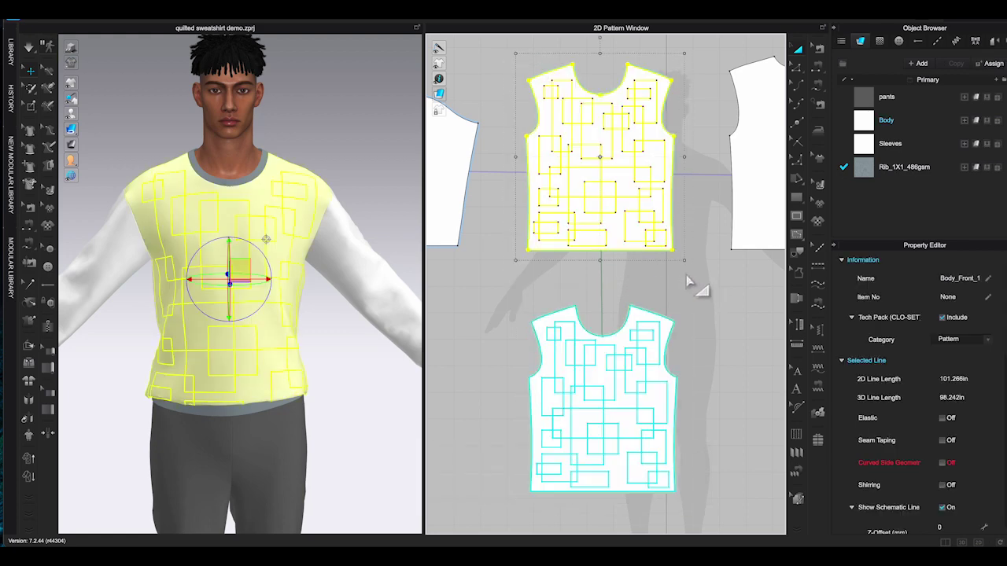
scroll(884, 415, "down", 5)
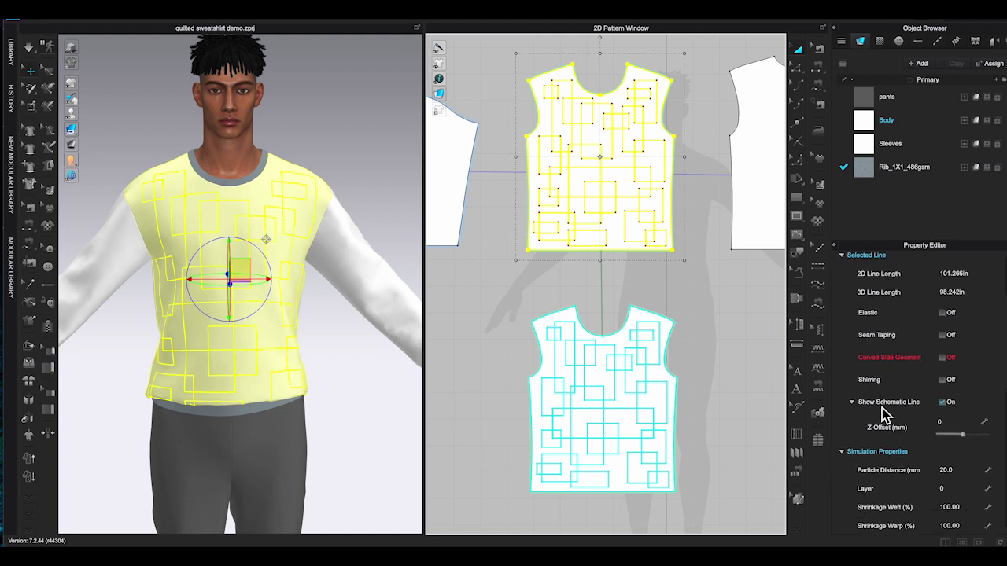
scroll(883, 415, "down", 4)
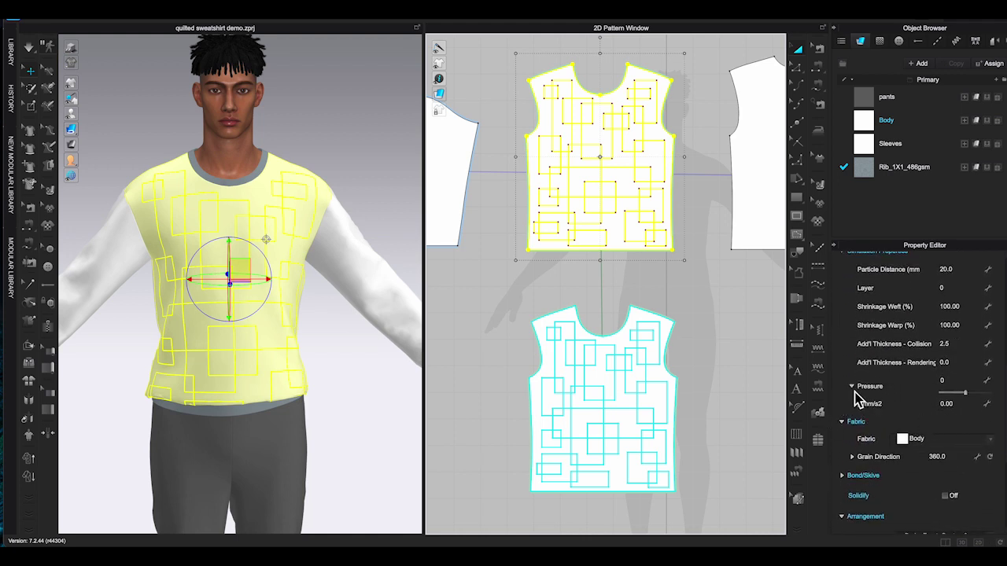
left_click(956, 408)
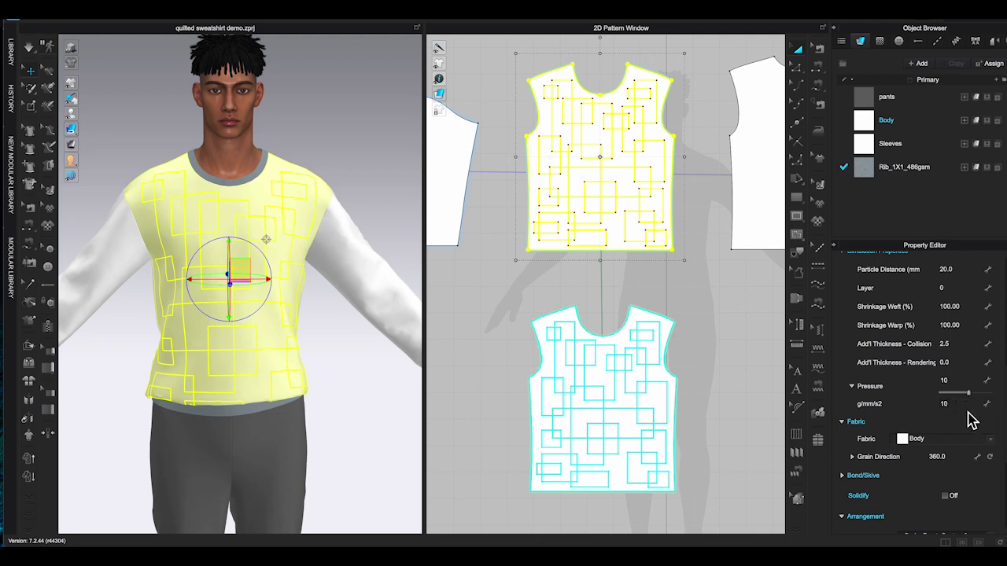
left_click_drag(505, 299, 733, 539)
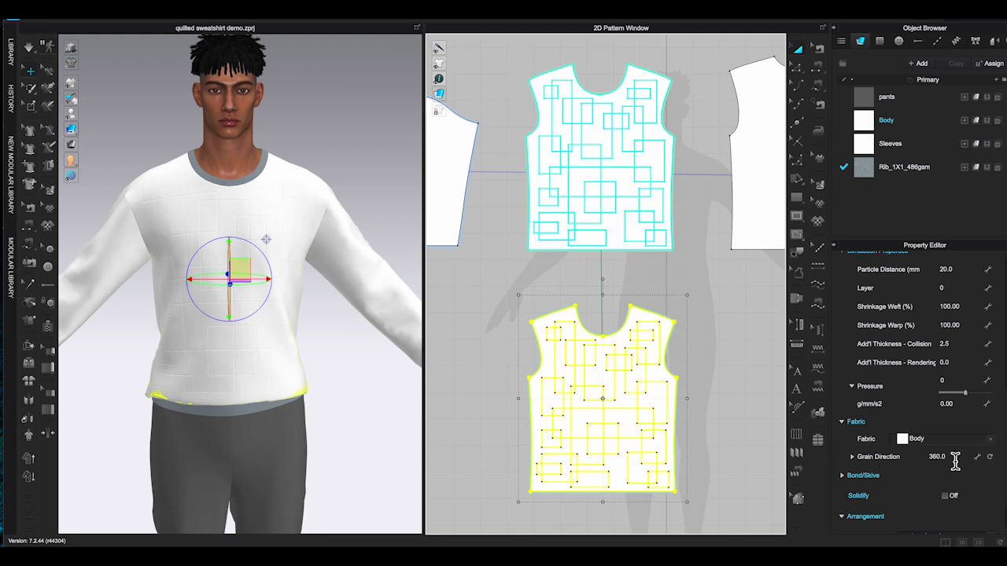
left_click(961, 407)
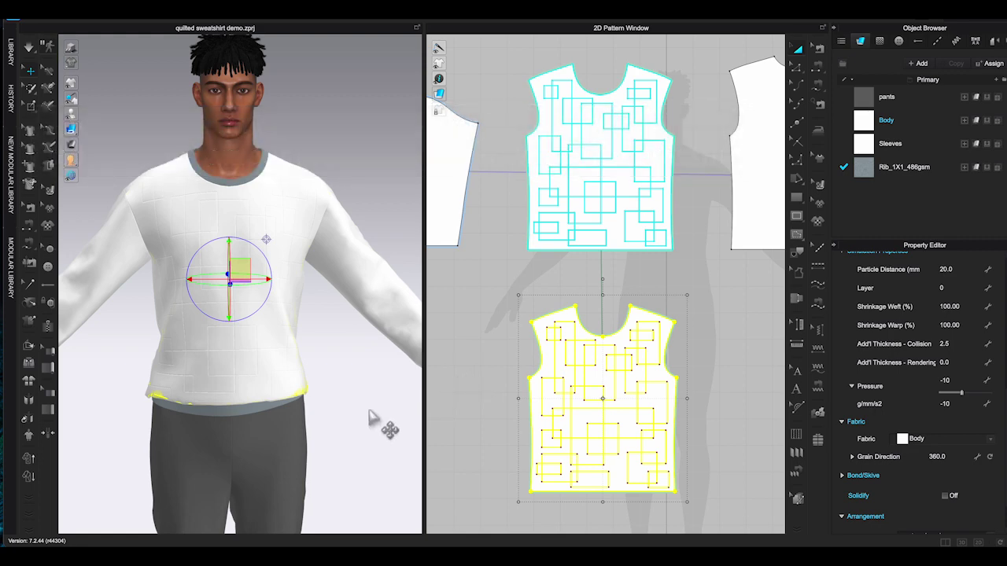
- Simulate the pressurised front layers and inspect the quilted sweatshirt from several angles
left_click(370, 417)
key("space")
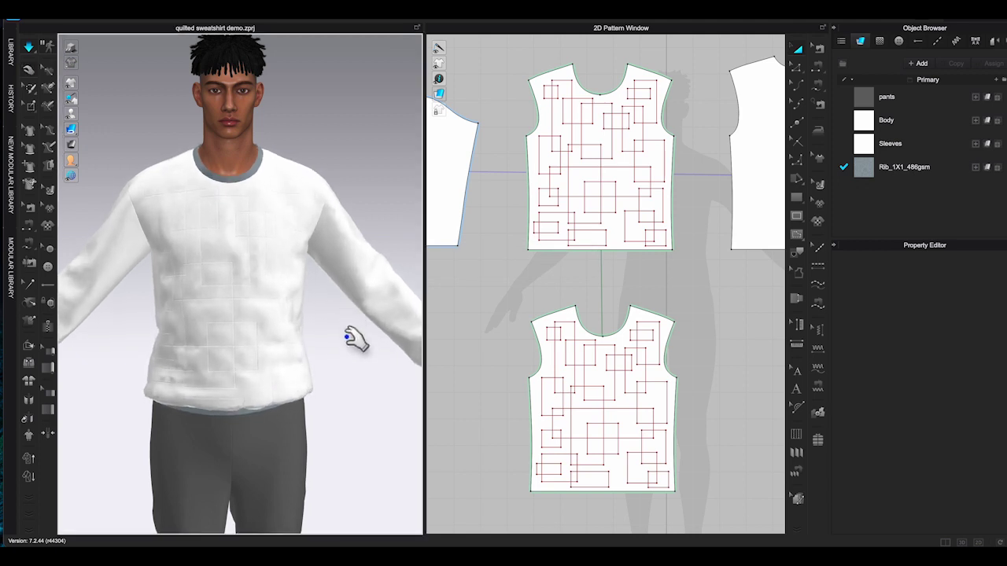
right_click_drag(350, 340, 309, 343)
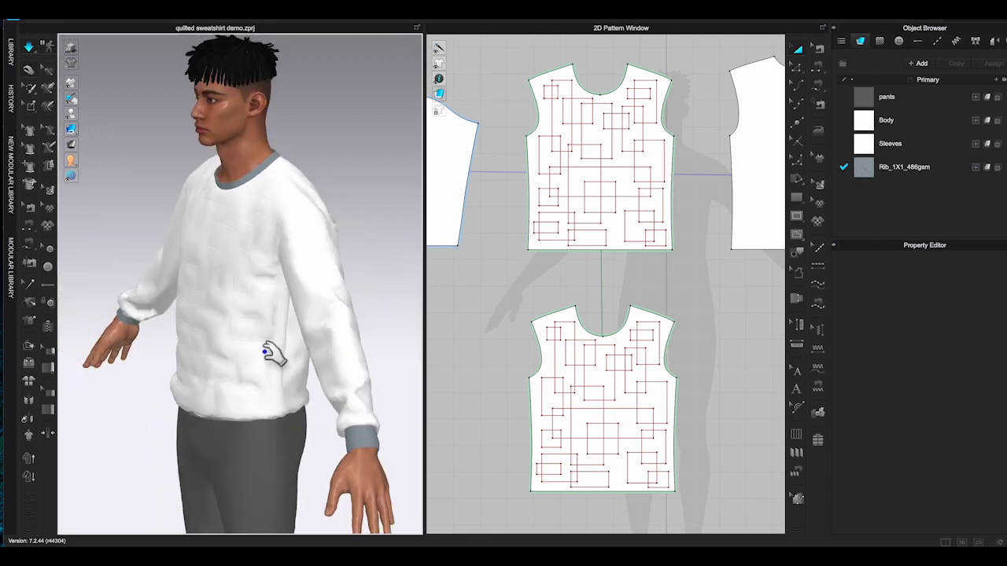
left_click(191, 364)
right_click_drag(262, 422, 314, 364)
left_click(330, 367)
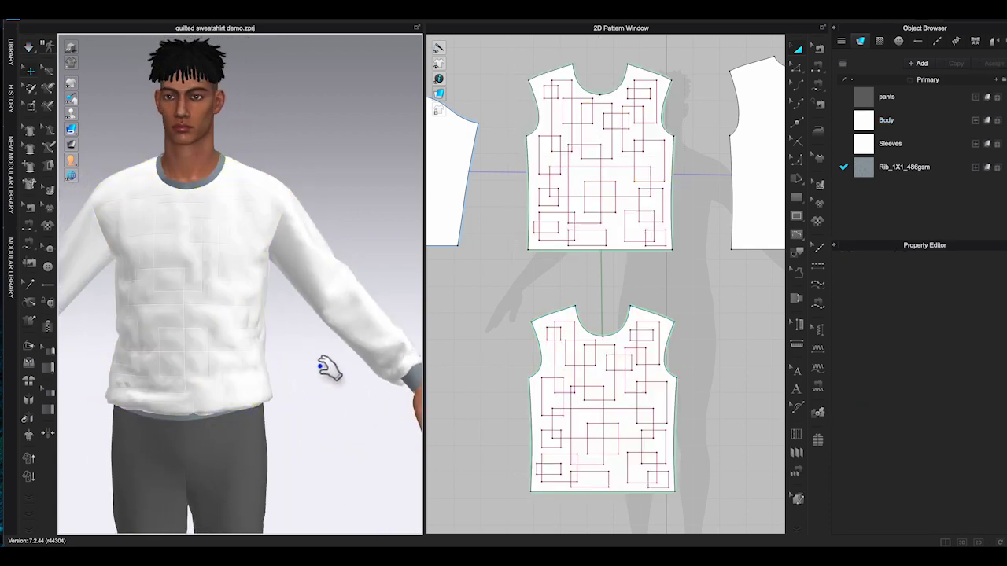
scroll(326, 379, "down", 5)
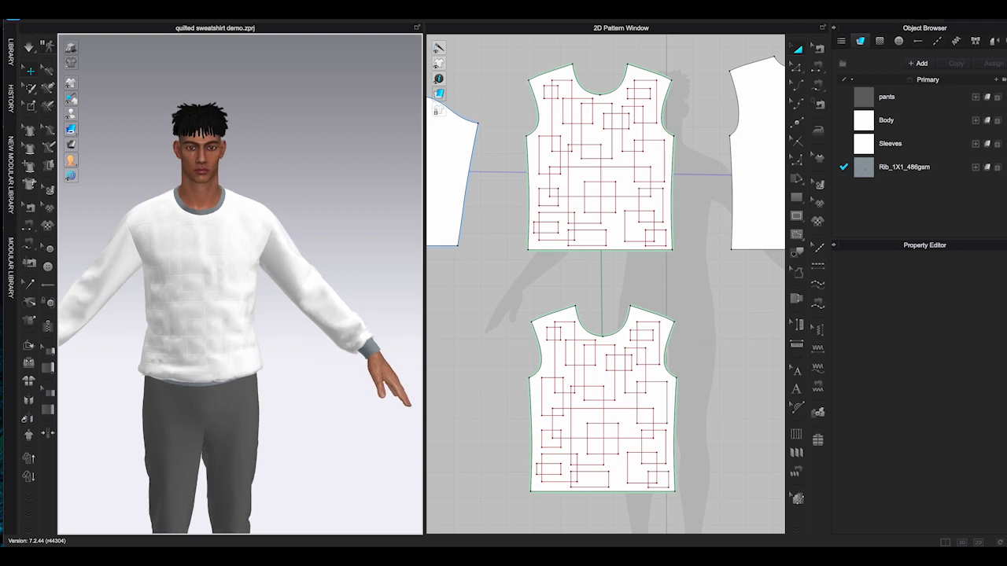
- Set the particle distance of both front body layers to 10 mm
left_click_drag(504, 54, 701, 514)
left_click(966, 270)
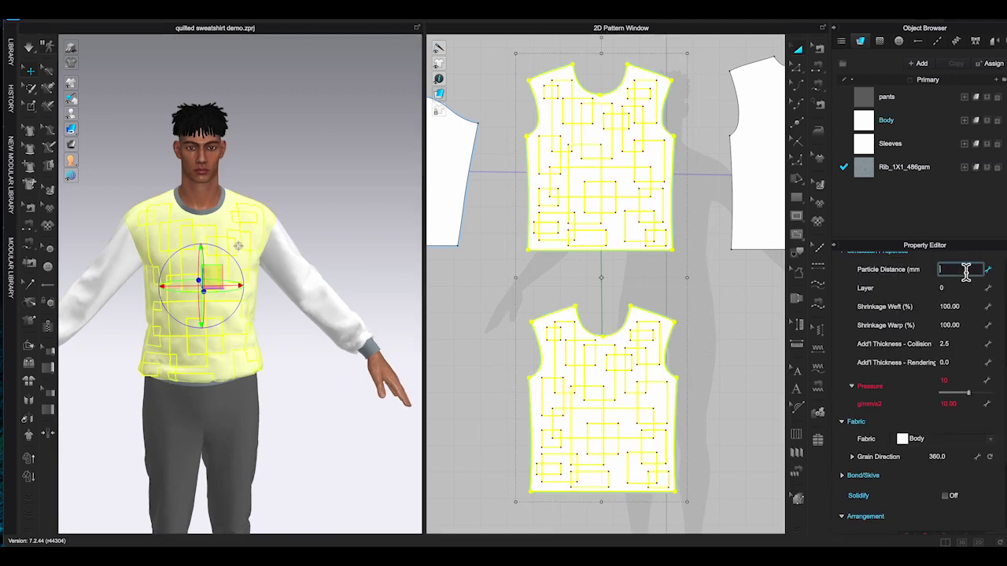
type("10")
key("Return")
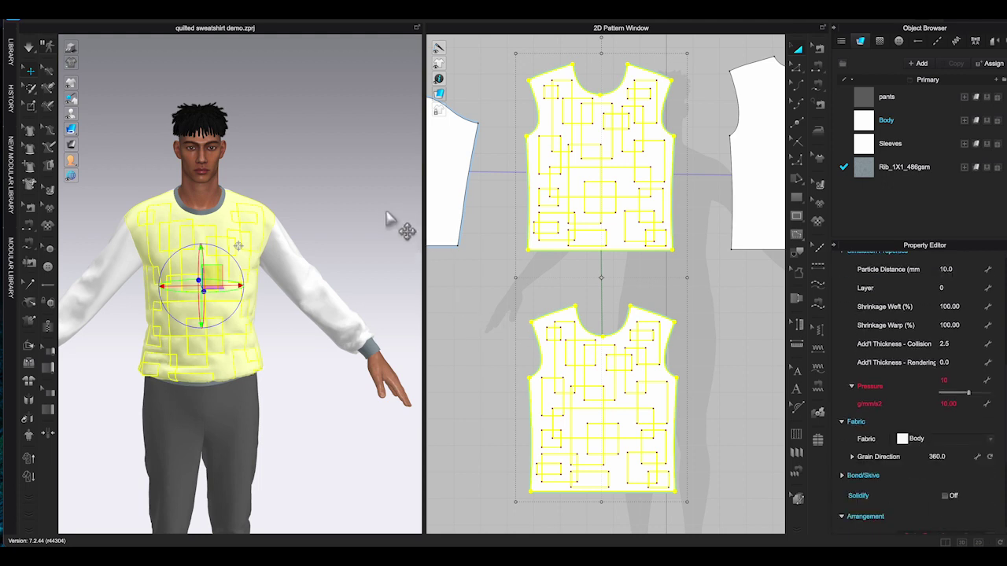
left_click(346, 230)
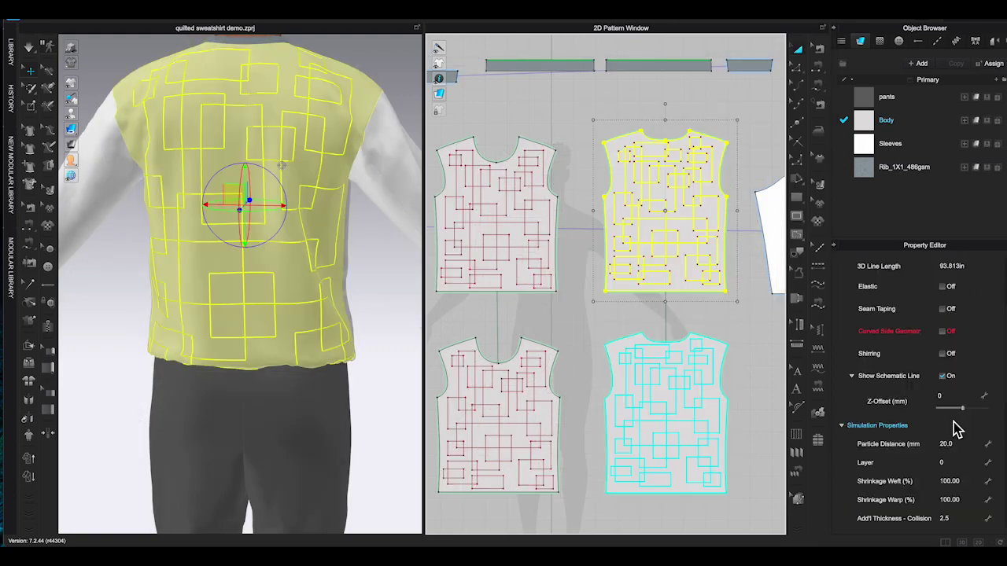
- Inspect the back body pattern's simulation properties and the simulated quilting on the sweatshirt's back
scroll(955, 461, "down", 3)
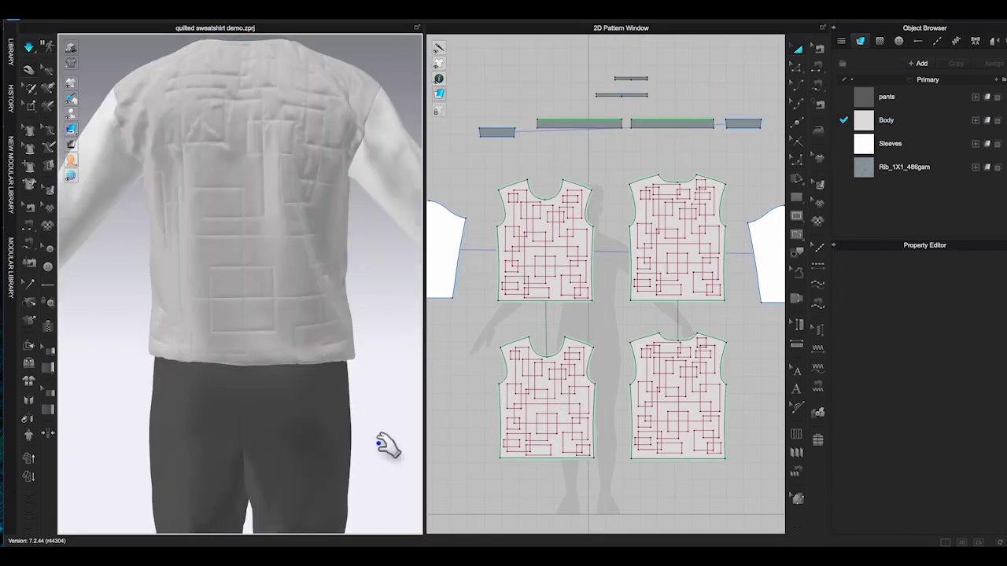
scroll(380, 441, "up", 5)
right_click_drag(97, 49, 348, 270)
scroll(348, 270, "down", 3)
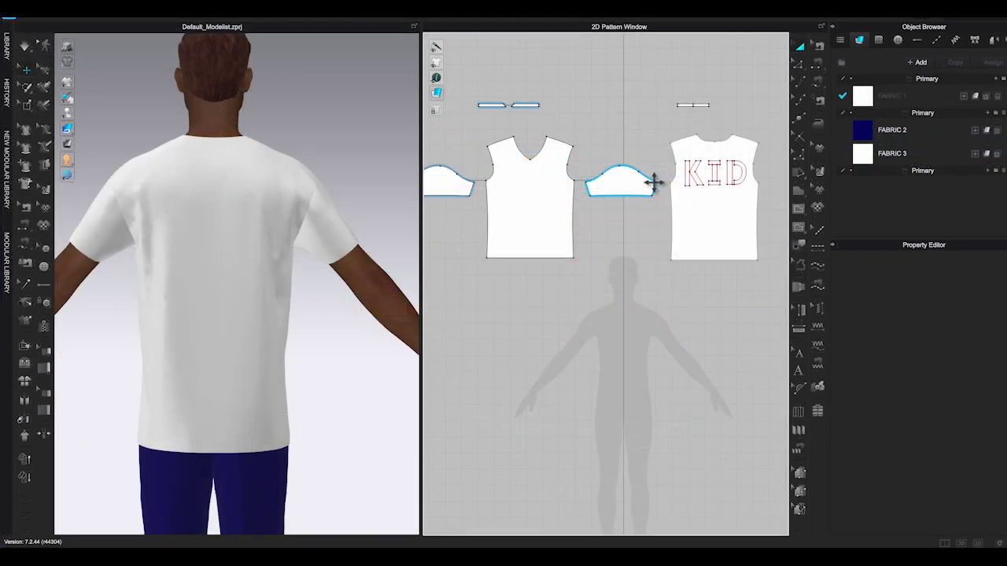
- Briefly simulate the white T-shirt whose back pattern carries the KID lettering
scroll(657, 189, "up", 10)
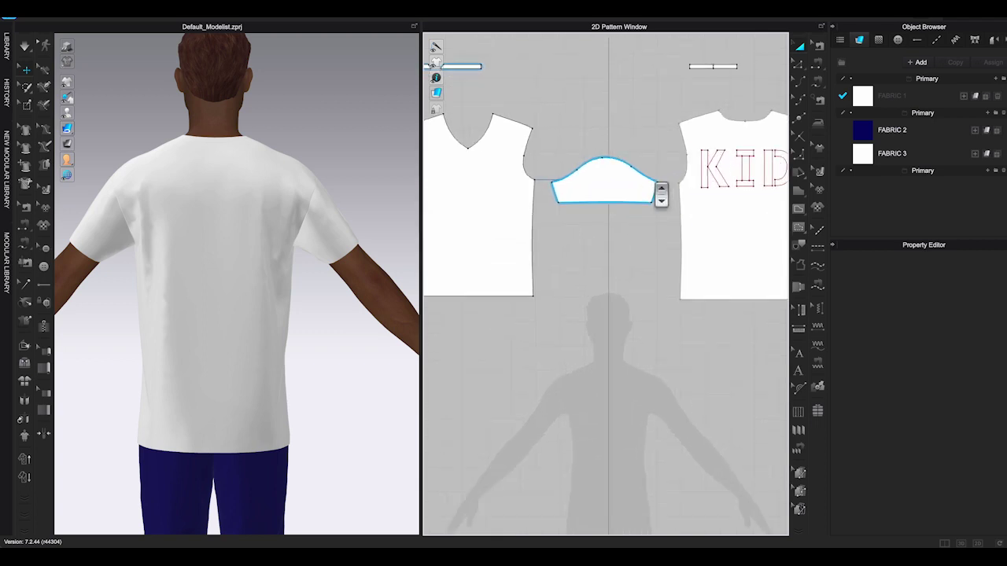
scroll(661, 194, "up", 4)
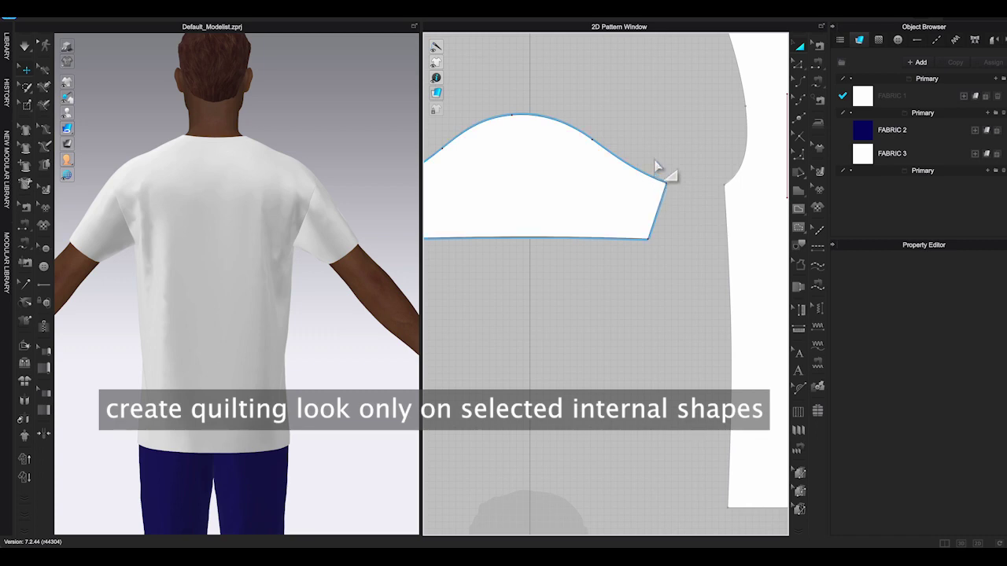
right_click_drag(660, 147, 346, 230)
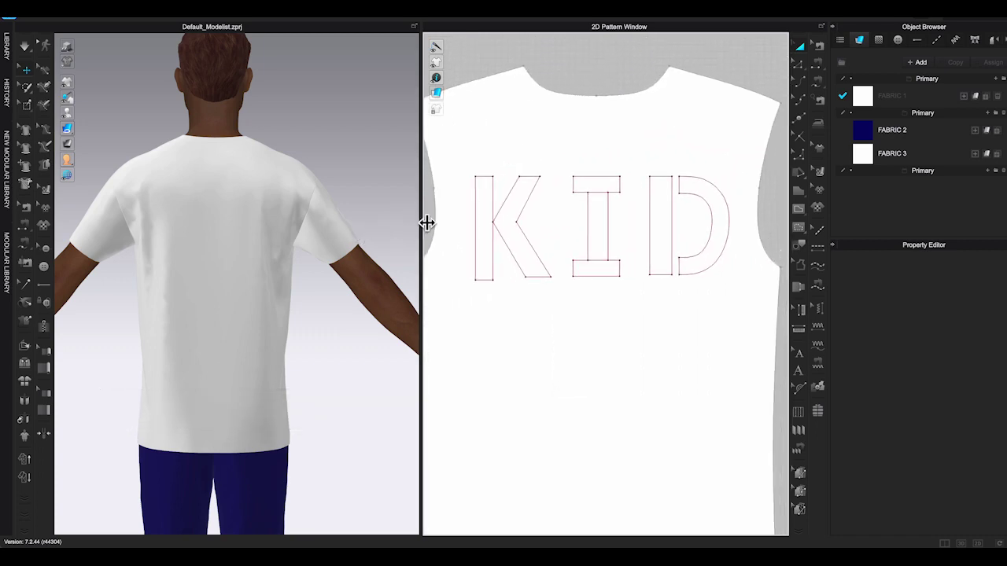
scroll(523, 225, "down", 5)
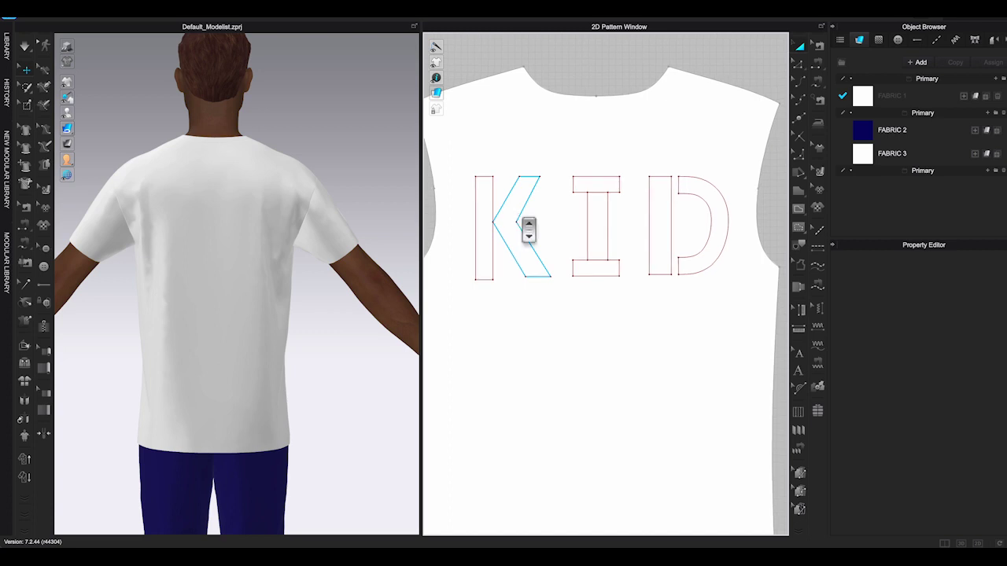
scroll(529, 229, "down", 2)
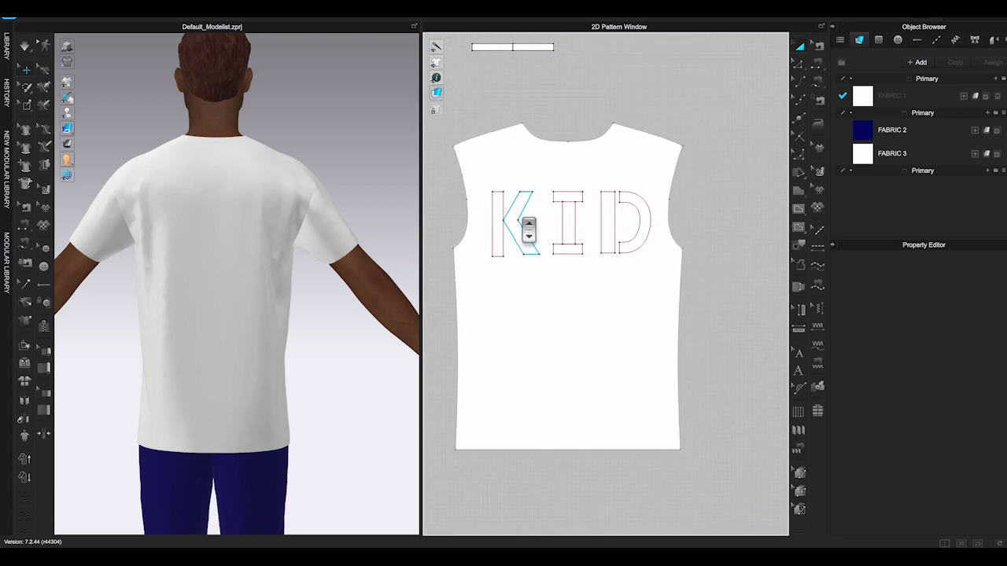
middle_click_drag(706, 224, 713, 223)
key("space")
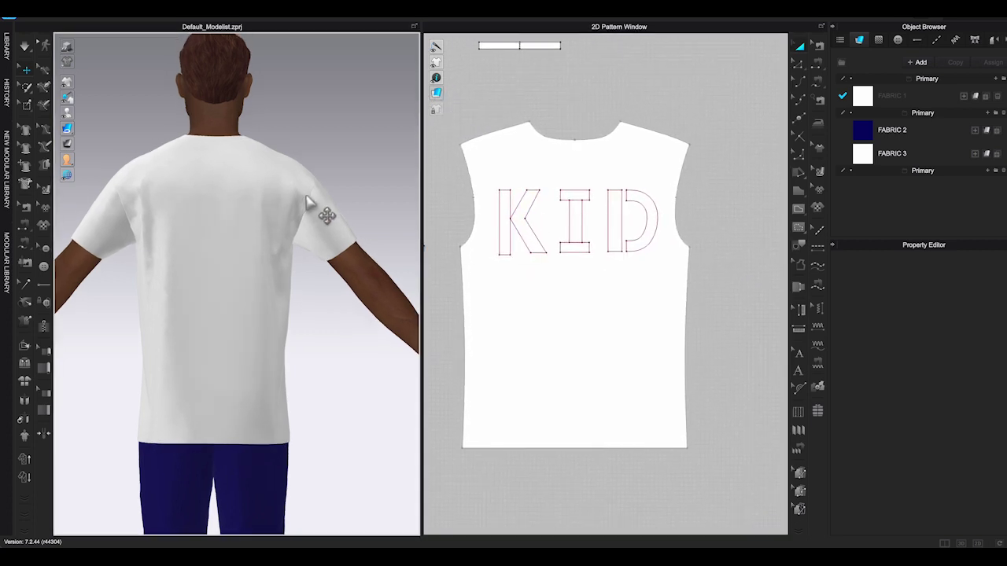
key("space")
- Clone the KID internal lines on the back pattern as separate patterns and place them below its hem
left_click(798, 66)
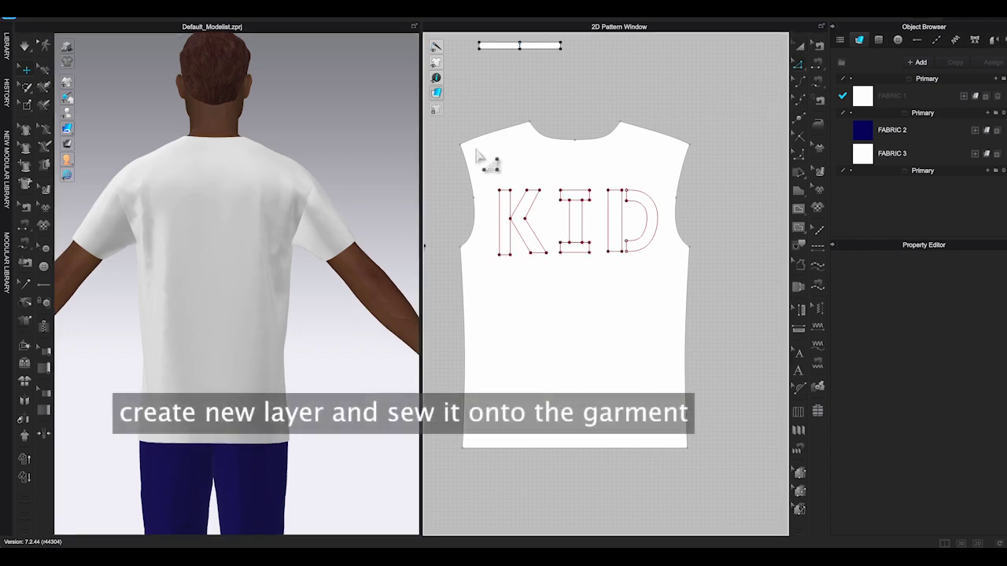
left_click_drag(548, 206, 662, 277)
left_click(799, 45)
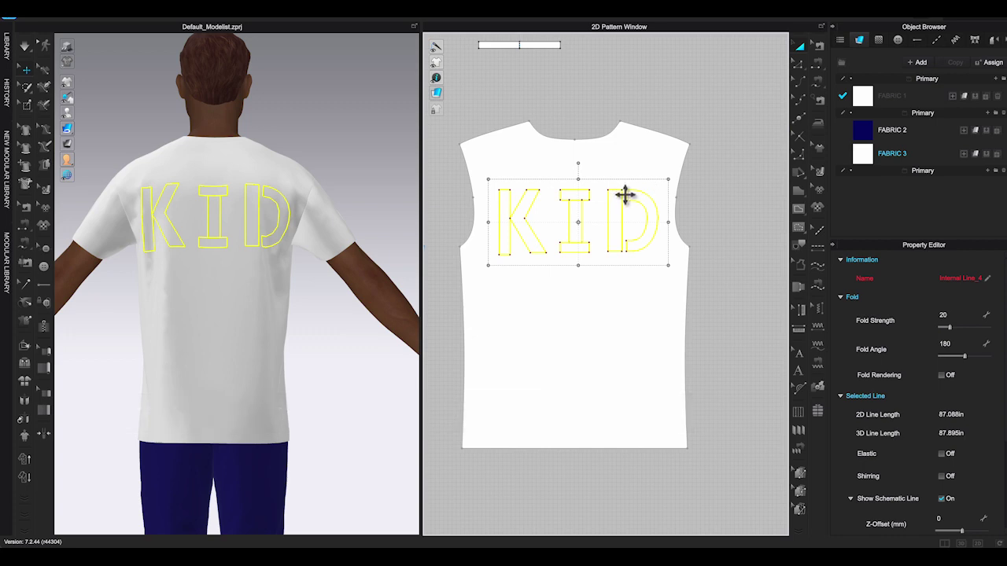
right_click(621, 192)
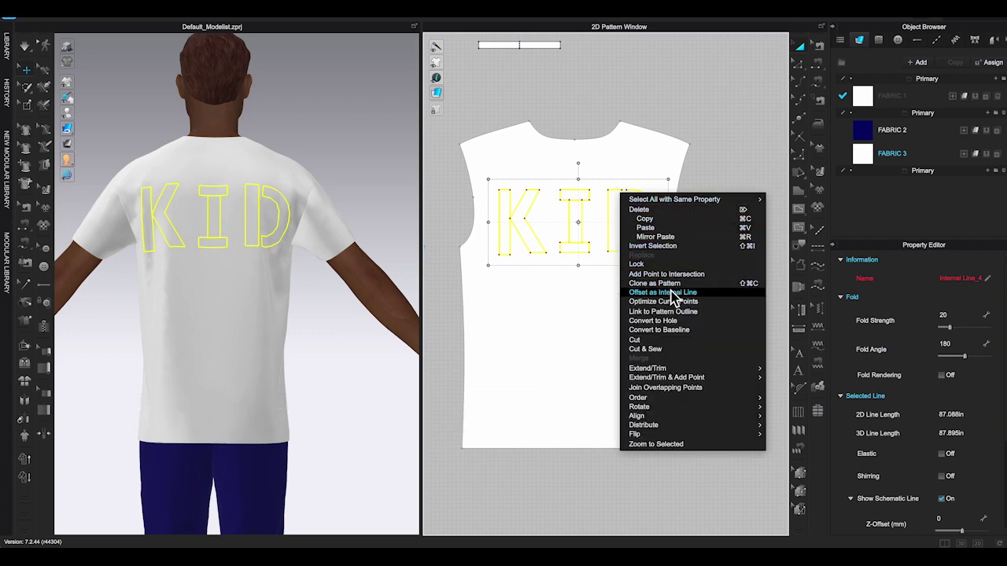
left_click(674, 290)
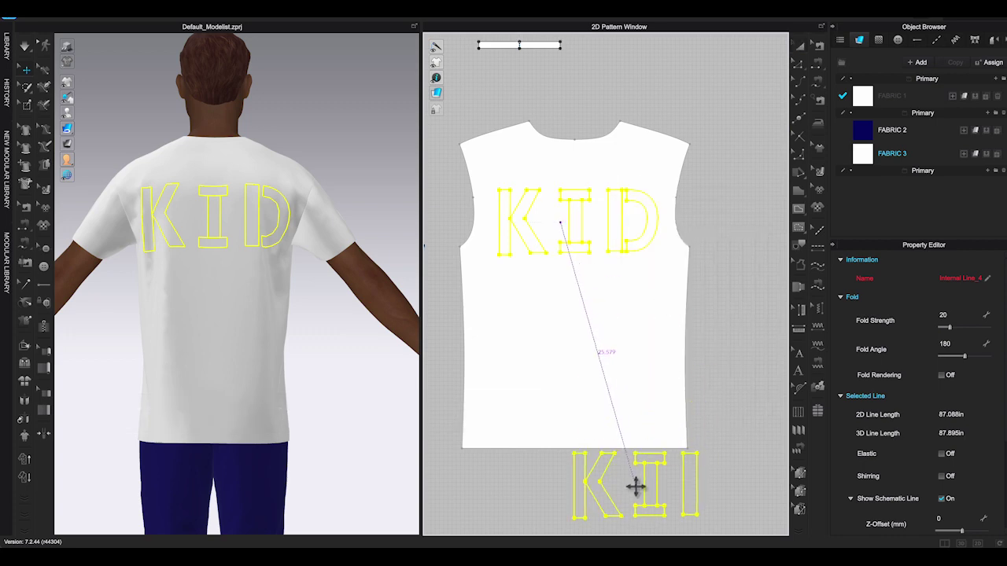
left_click(580, 512)
left_click(738, 300)
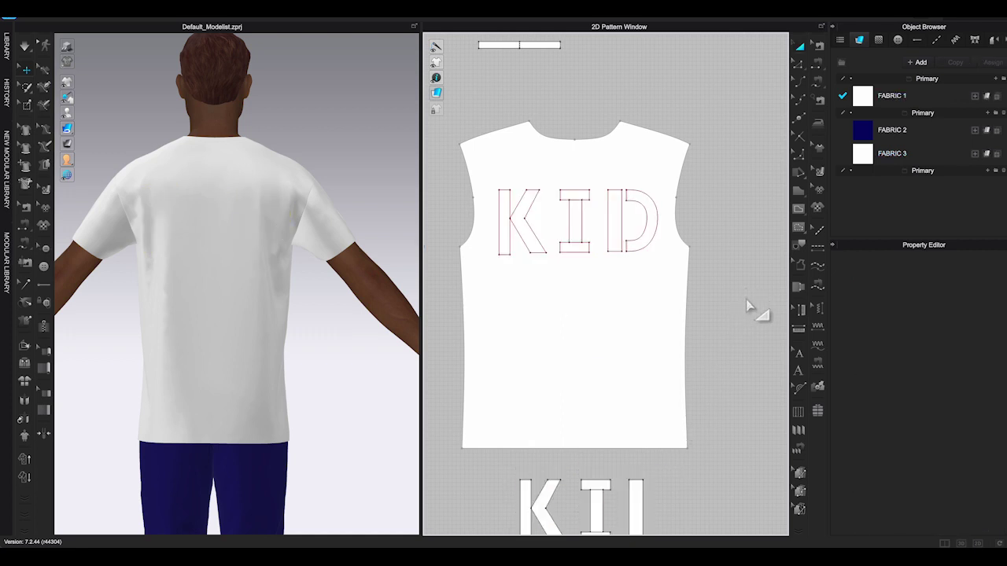
- Duplicate FABRIC 3 and give the copy a medium blue colour from the colour palette
middle_click_drag(749, 342, 750, 219)
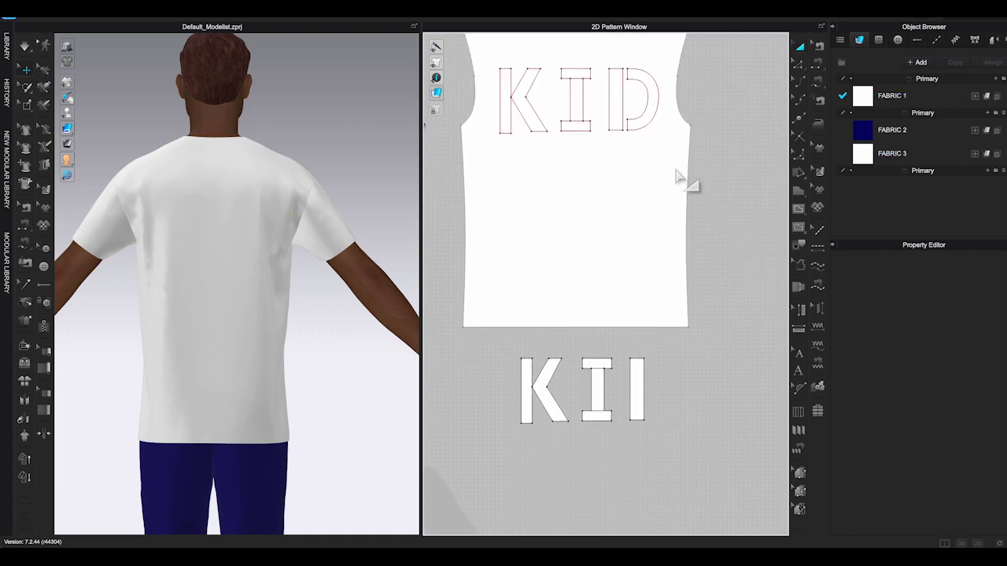
scroll(676, 174, "up", 1)
left_click(867, 157)
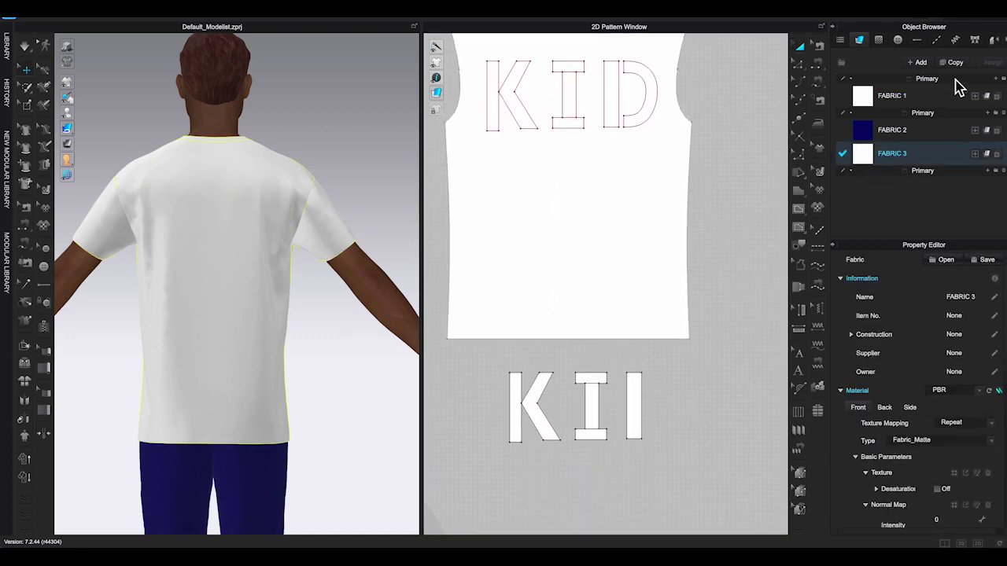
left_click(955, 62)
scroll(987, 441, "down", 10)
left_click(988, 347)
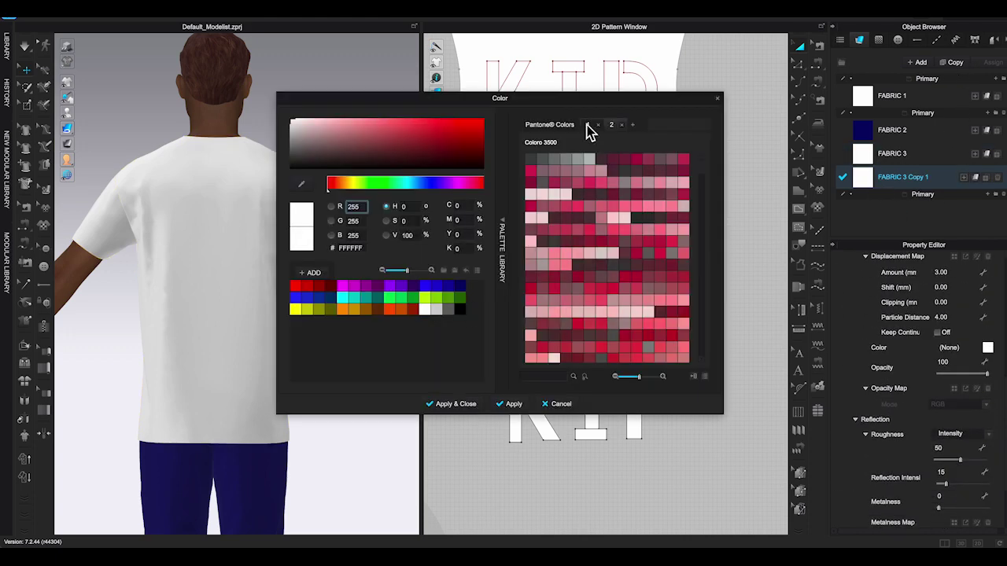
left_click(588, 126)
left_click(609, 216)
left_click(577, 330)
left_click(451, 403)
- Assign FABRIC 3 Copy 1 to the cloned letter patterns below the back pattern
left_click_drag(675, 464, 482, 361)
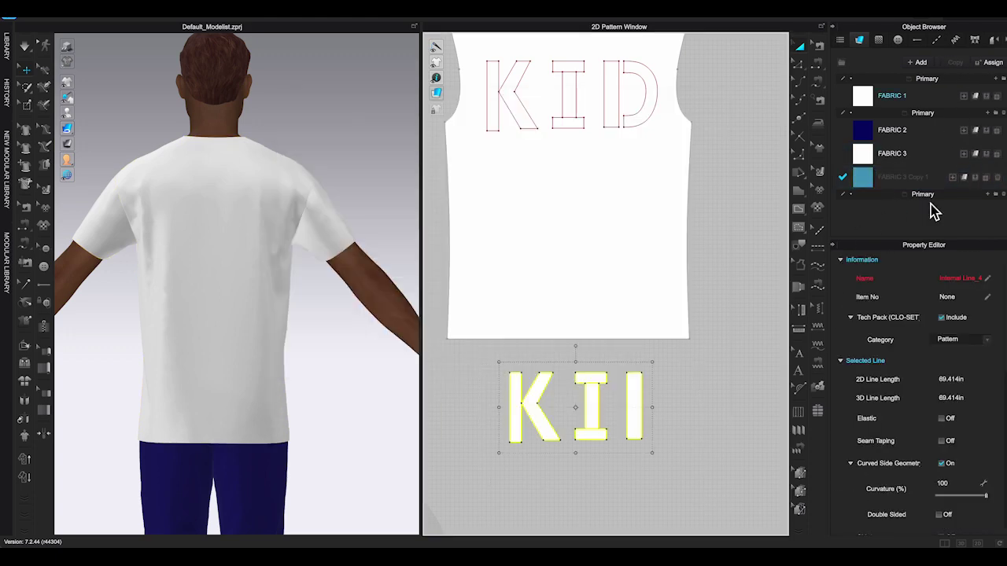
left_click(976, 178)
left_click(726, 251)
- Trace the curved part of the letter D as a pattern and place it beside the cloned D stem
scroll(659, 62, "up", 3)
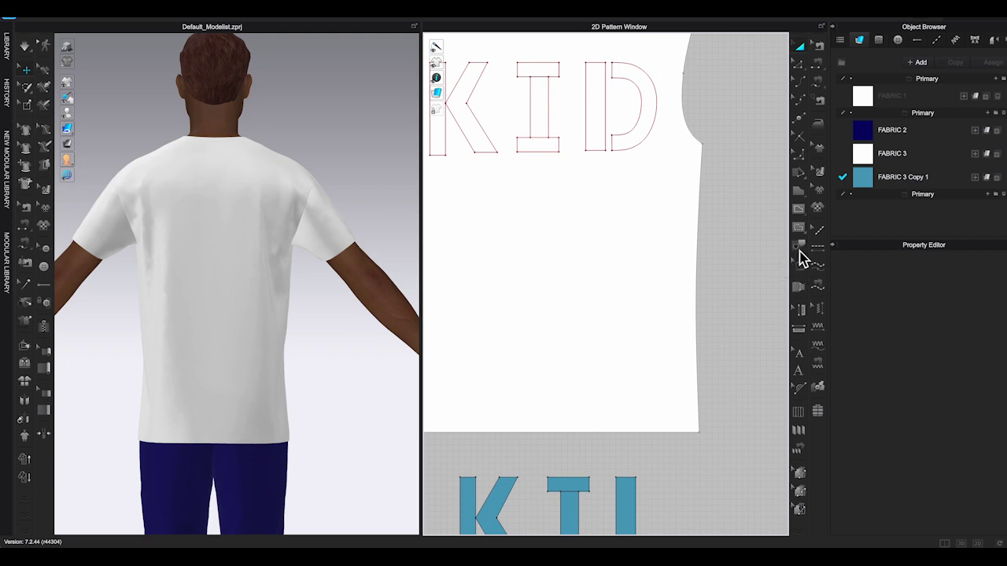
left_click(799, 247)
left_click(613, 73)
left_click(633, 68, "shift")
left_click(633, 84, "shift")
right_click(614, 147)
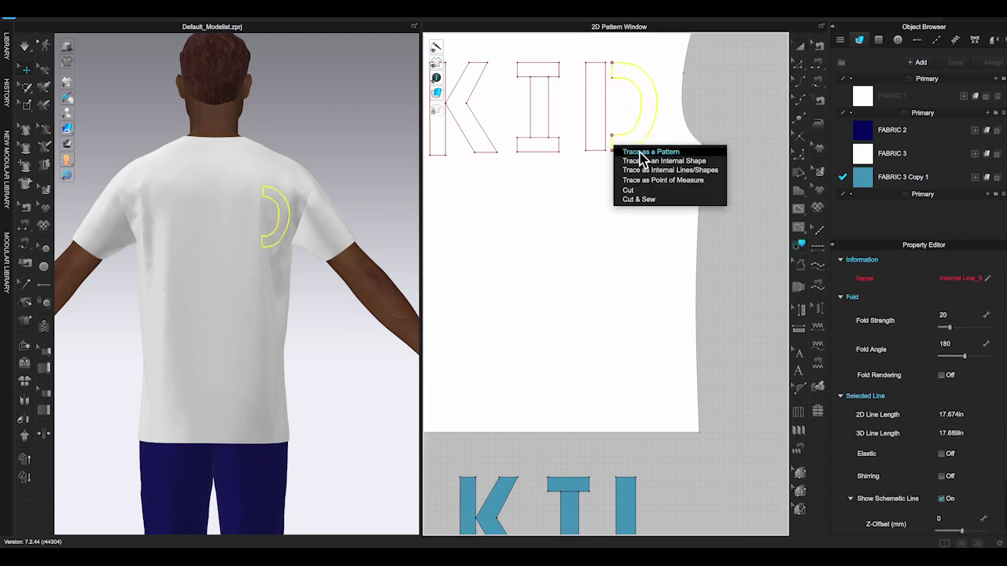
left_click(641, 153)
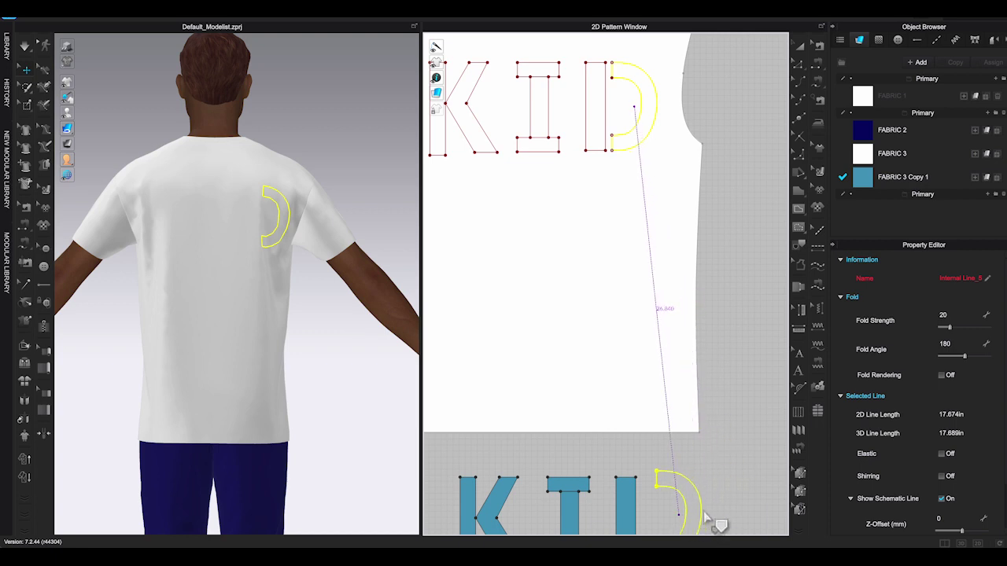
left_click(679, 516)
left_click(734, 503)
- Sew both pieces of the letter K to their matching outlines on the back pattern with free sewing
mouse_move(735, 503)
middle_mouse_down()
mouse_move(747, 383)
mouse_move(748, 432)
middle_mouse_up()
scroll(748, 381, "down", 3)
left_click_drag(747, 431, 793, 228)
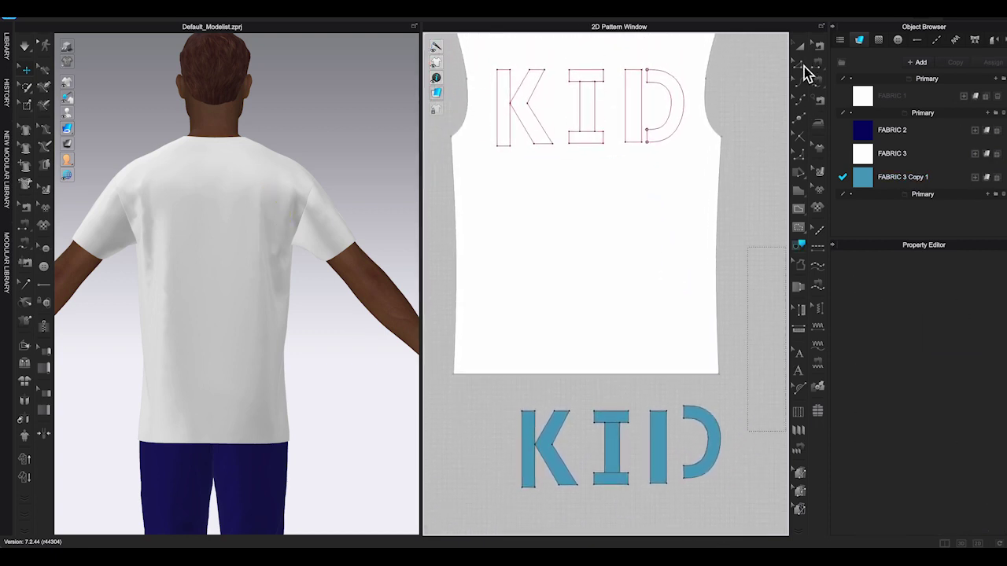
left_click(821, 71)
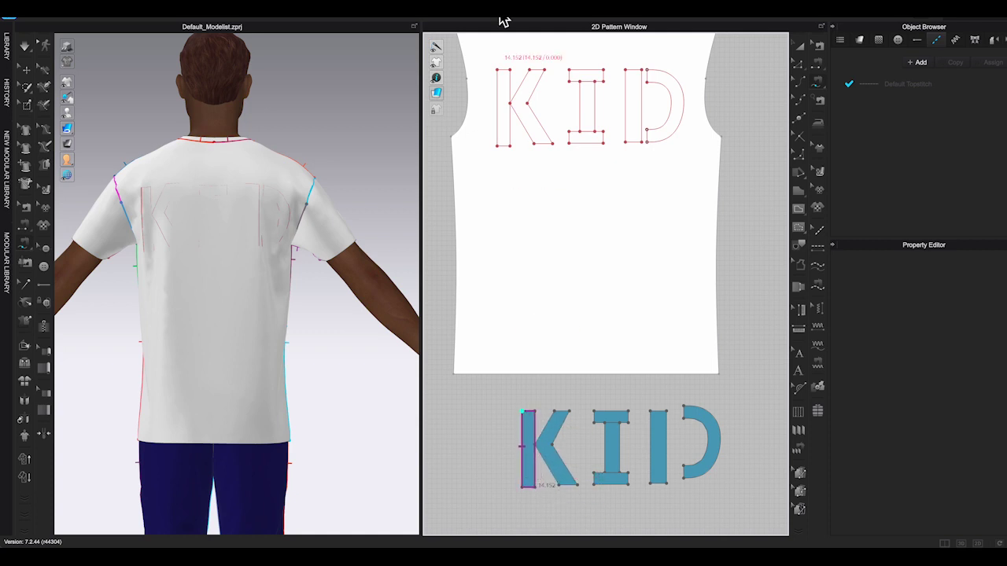
left_click(508, 78)
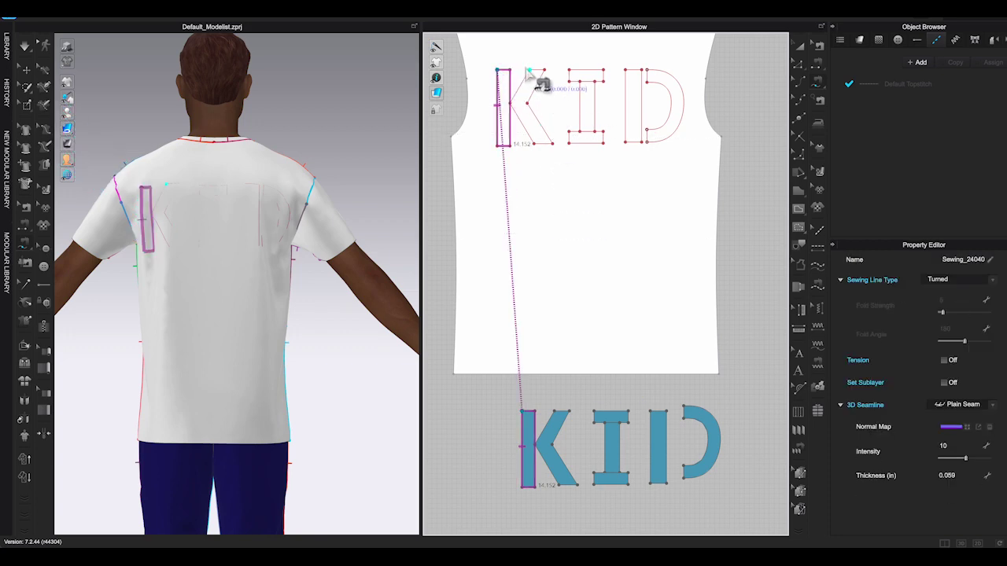
left_click(530, 70)
left_click(530, 70)
left_click(555, 411)
left_click(554, 411)
- Sew the top bar, stem and bottom bar of the letter I to their outlines on the back pattern
left_click(595, 410)
left_click(606, 412)
left_click(586, 72)
left_click(605, 444)
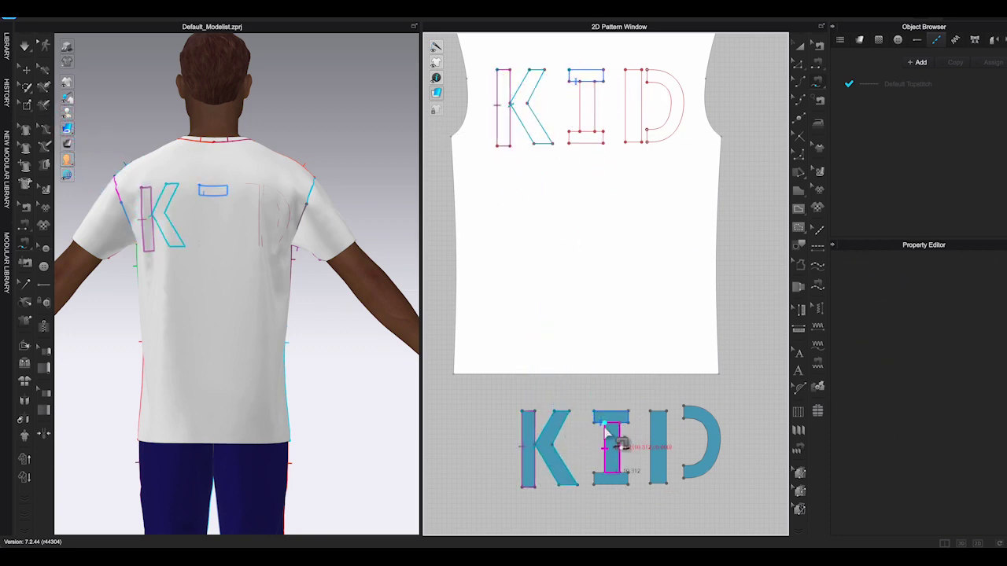
left_click(604, 140)
left_click(610, 476)
left_click(584, 141)
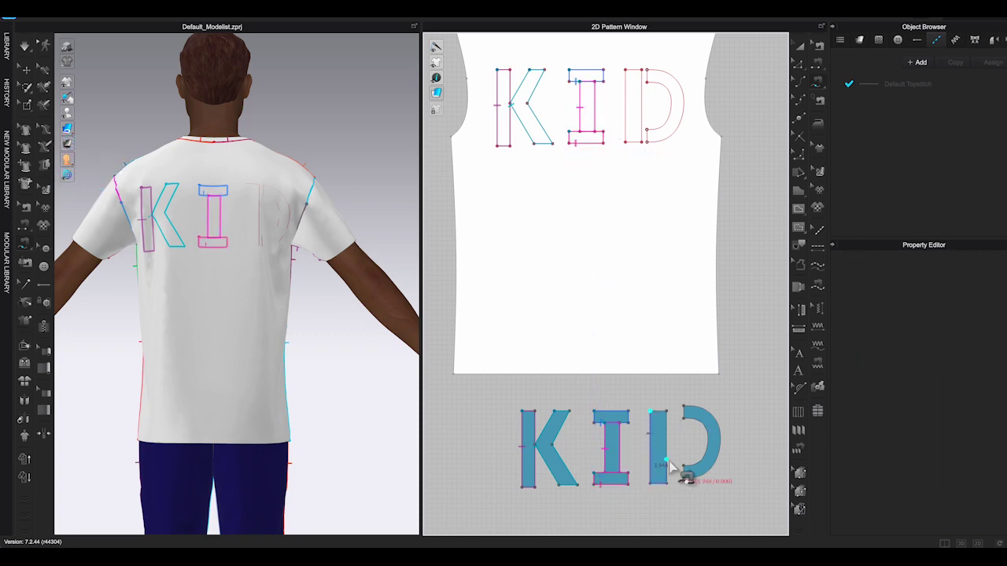
- Sew the straight stem of the letter D to its outline on the back pattern
left_click(651, 411)
scroll(623, 104, "up", 1)
left_click(626, 70)
left_click(625, 70)
- Sew the curved D piece to the back pattern with segment sewing, matching its outer arc, inner arc and both ends
key("n")
left_click(710, 421)
left_click(677, 83)
left_click(666, 89)
left_click(701, 430)
left_click(685, 419)
left_click(648, 73)
left_click(648, 136)
left_click(685, 478)
- Select all KID letter patterns and superimpose them over the back of the T-shirt
scroll(299, 398, "down", 5)
key("2")
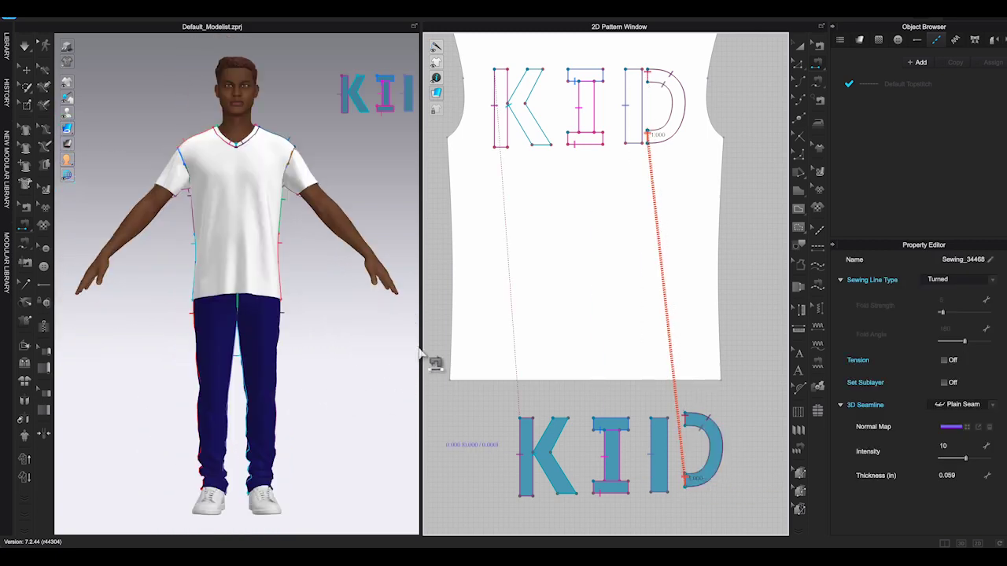
middle_click_drag(385, 354, 333, 454)
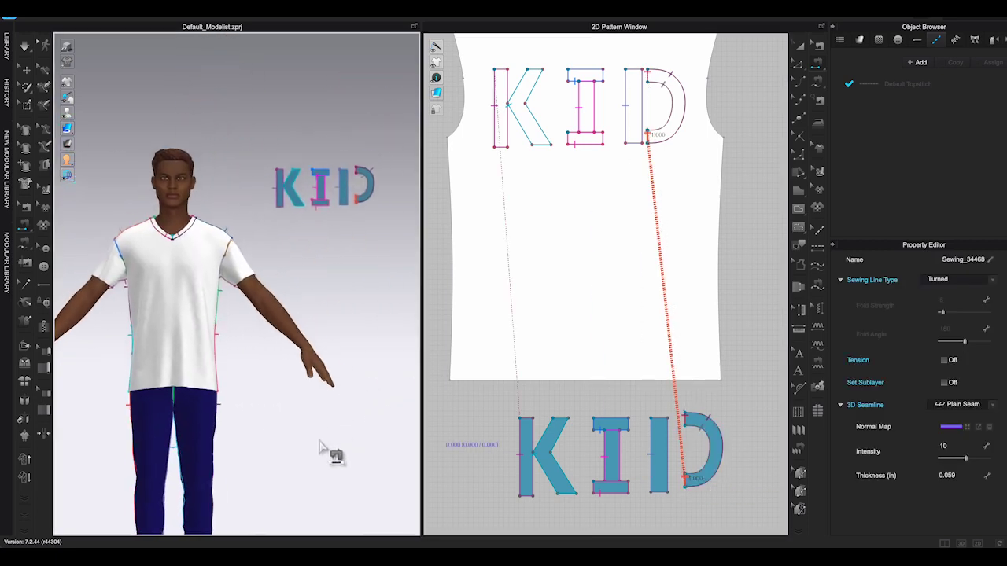
left_click(801, 46)
left_click_drag(737, 426, 736, 423)
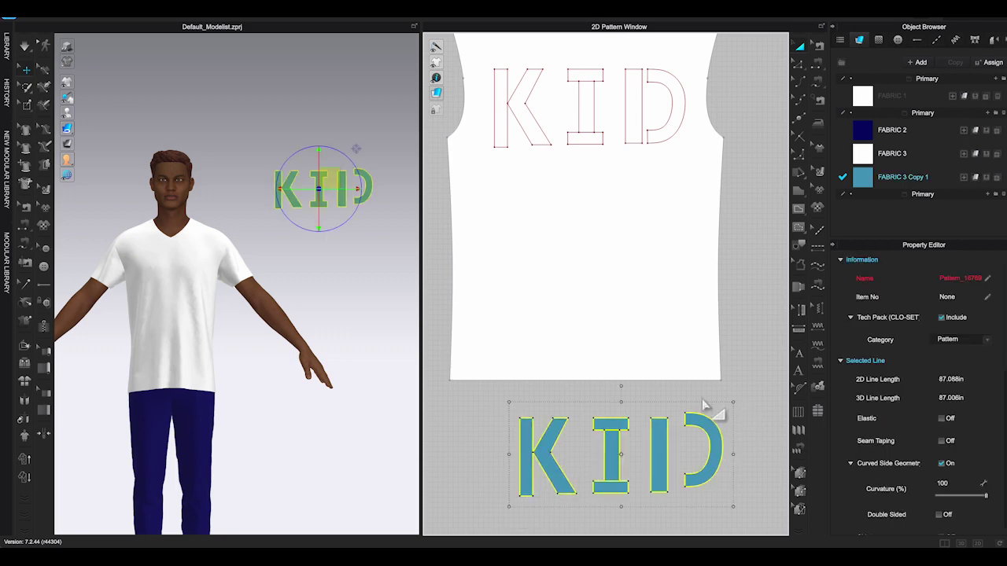
right_click(321, 193)
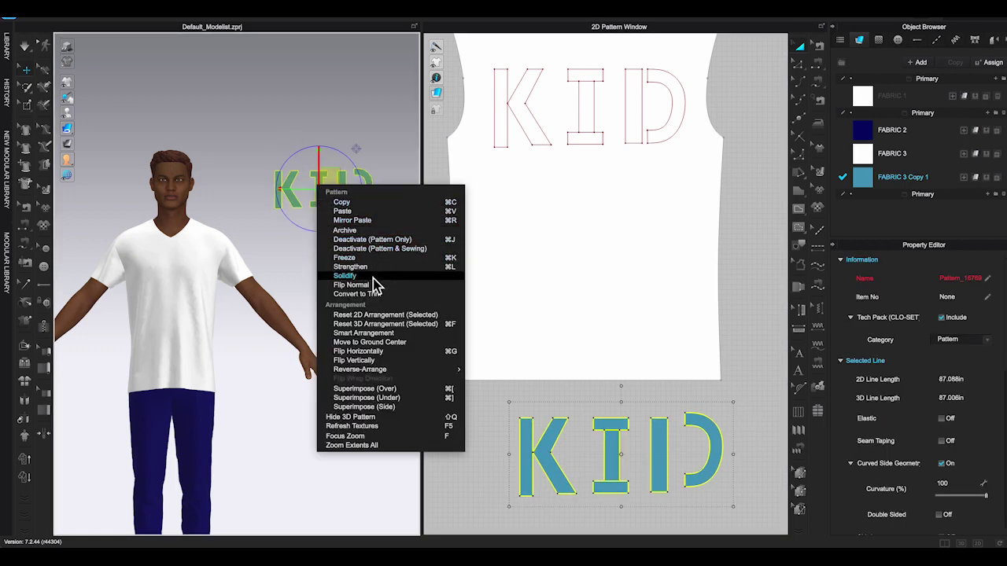
left_click(398, 389)
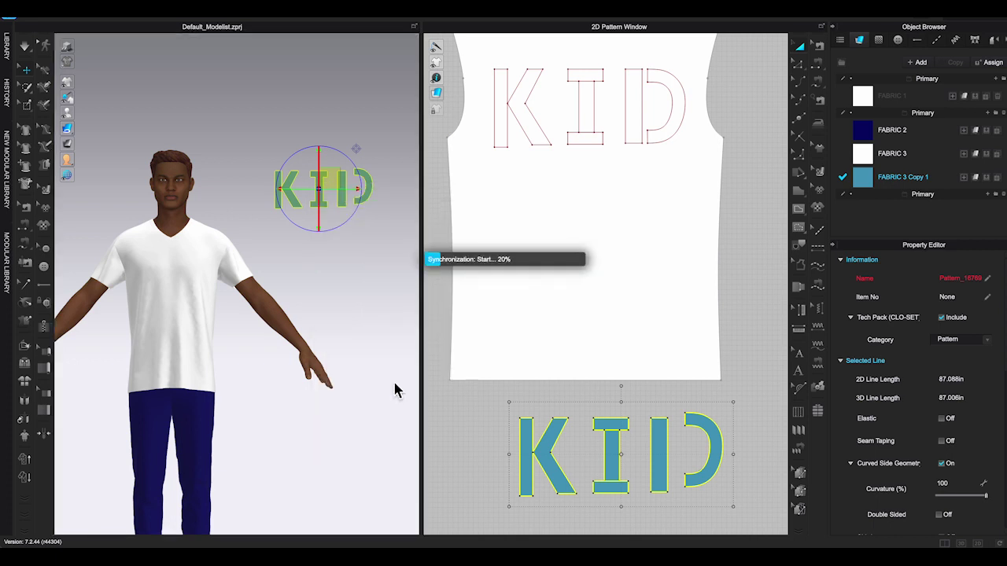
- Simulate the T-shirt with the attached KID letters and check the fit from behind
key("8")
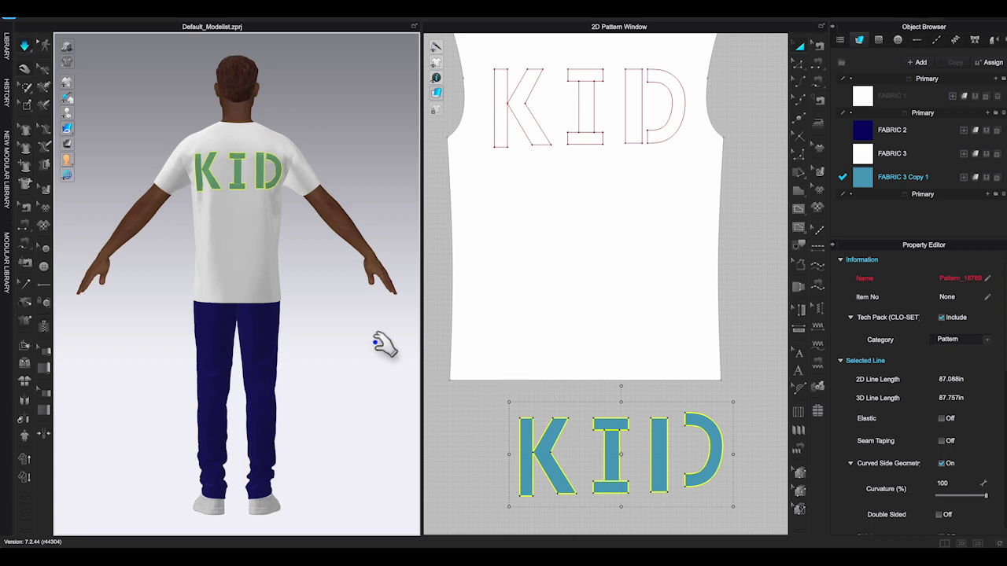
scroll(321, 338, "up", 5)
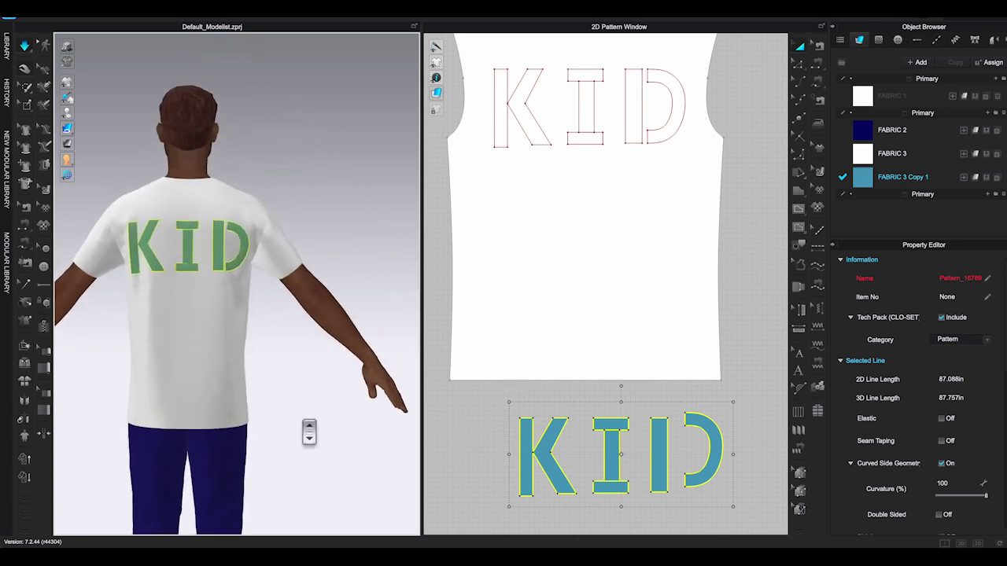
scroll(315, 425, "up", 5)
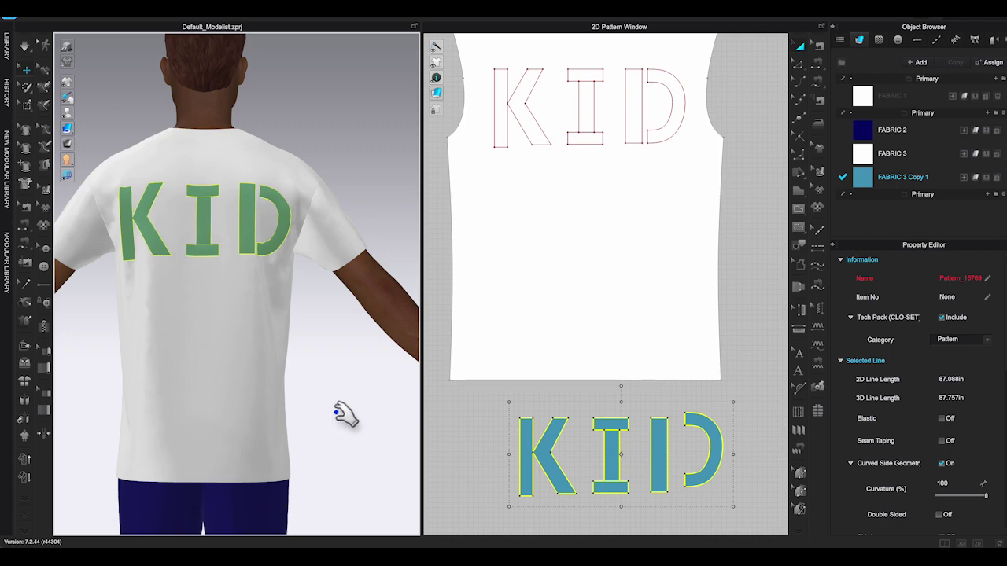
scroll(539, 344, "down", 6)
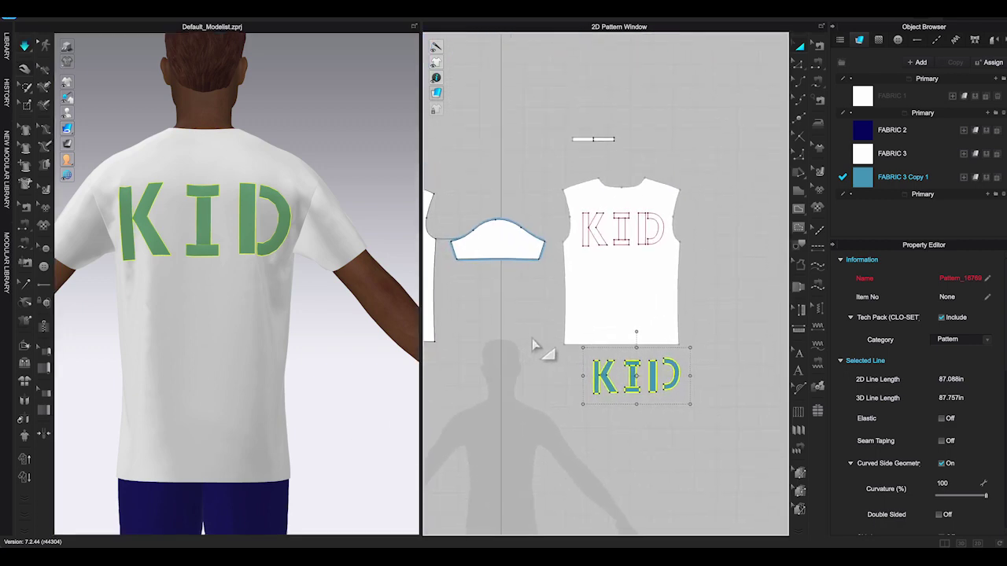
scroll(648, 346, "down", 2)
key("space")
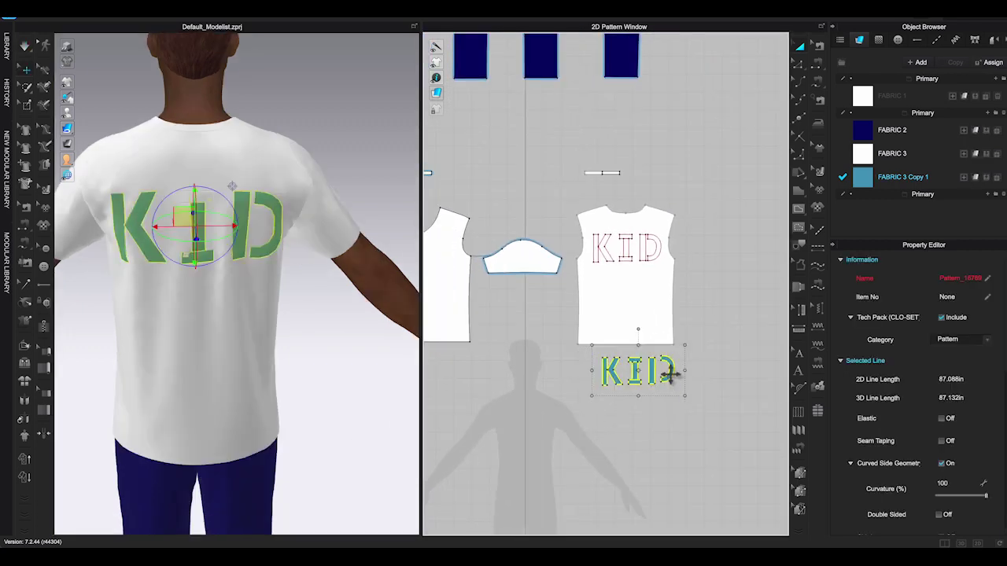
- Create a layer clone of the KID letter patterns, place it below the originals, and simulate the doubled letters
right_click(669, 375)
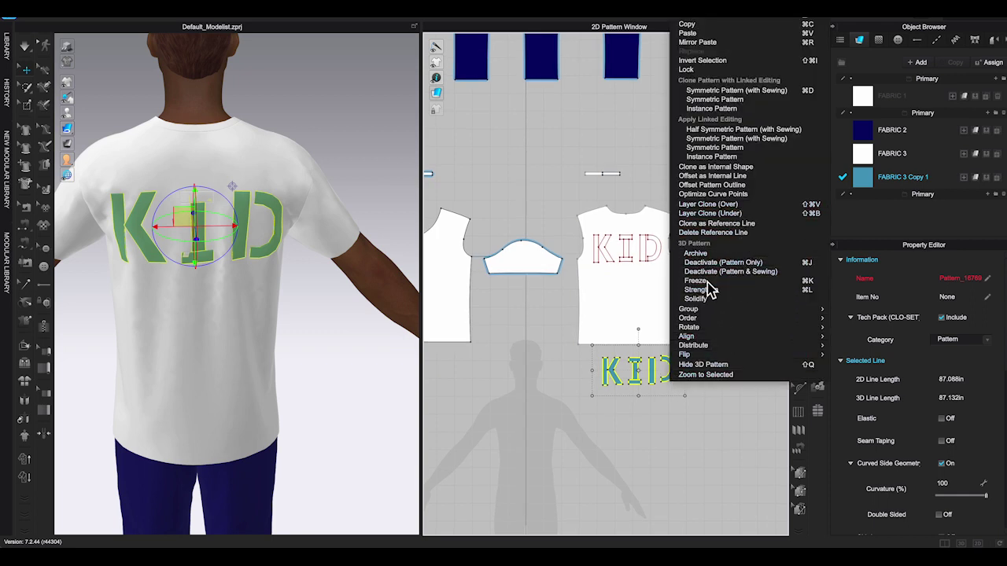
left_click(649, 439)
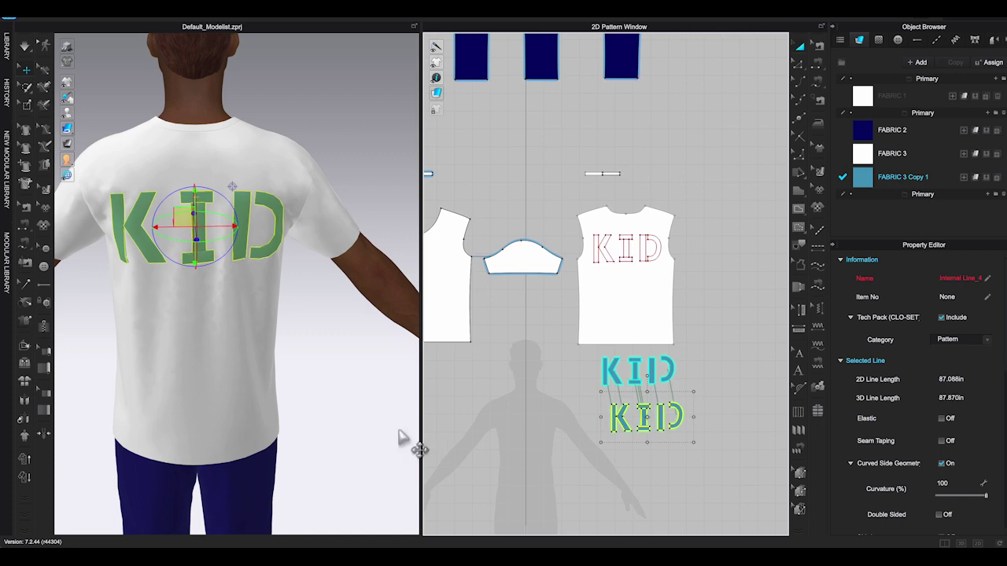
left_click(342, 423)
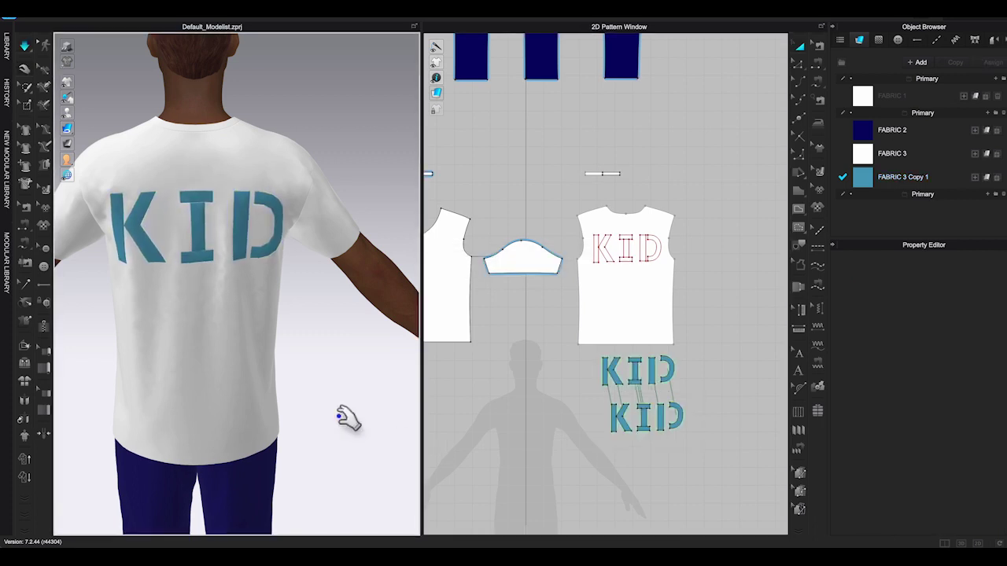
mouse_move(343, 416)
right_mouse_down()
mouse_move(319, 416)
mouse_move(341, 404)
right_mouse_up()
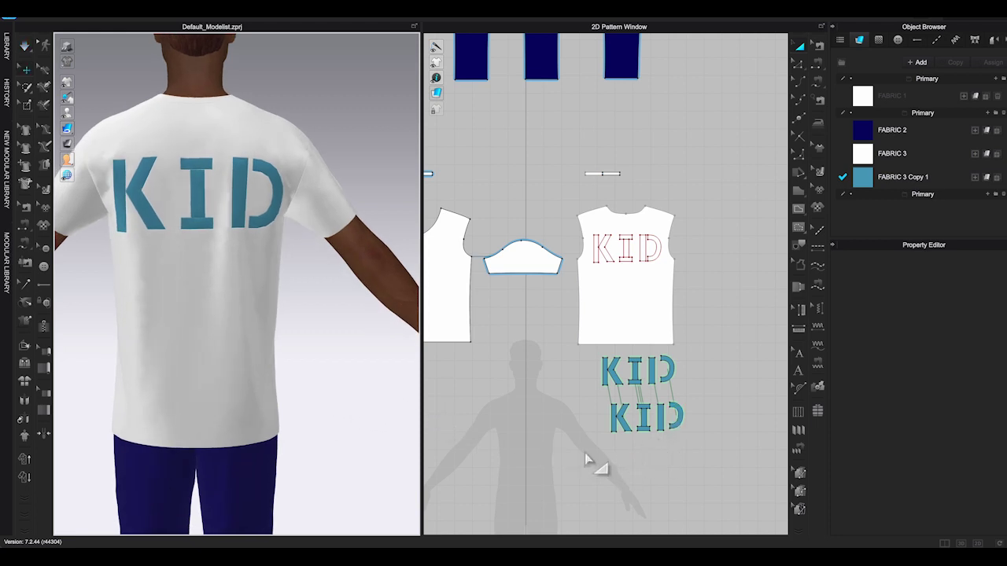
- Set the pressure of the layer-cloned KID letter patterns to 20
left_click_drag(591, 452, 731, 405)
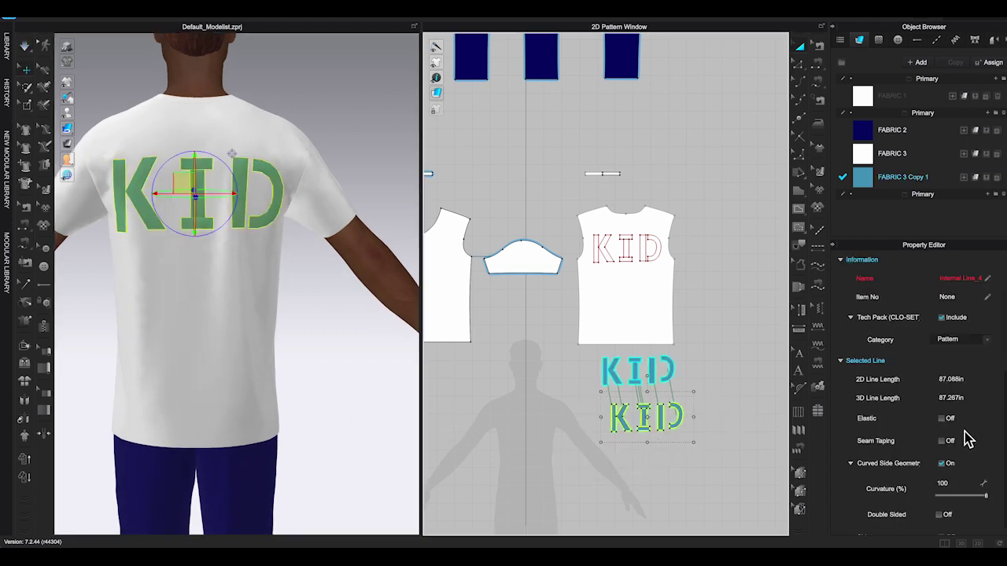
scroll(961, 426, "down", 10)
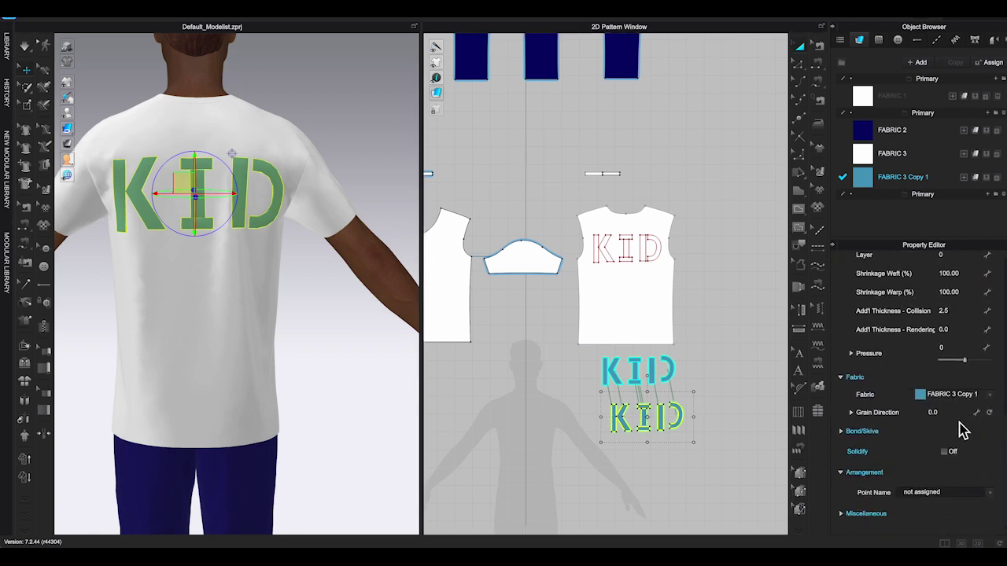
left_click(852, 354)
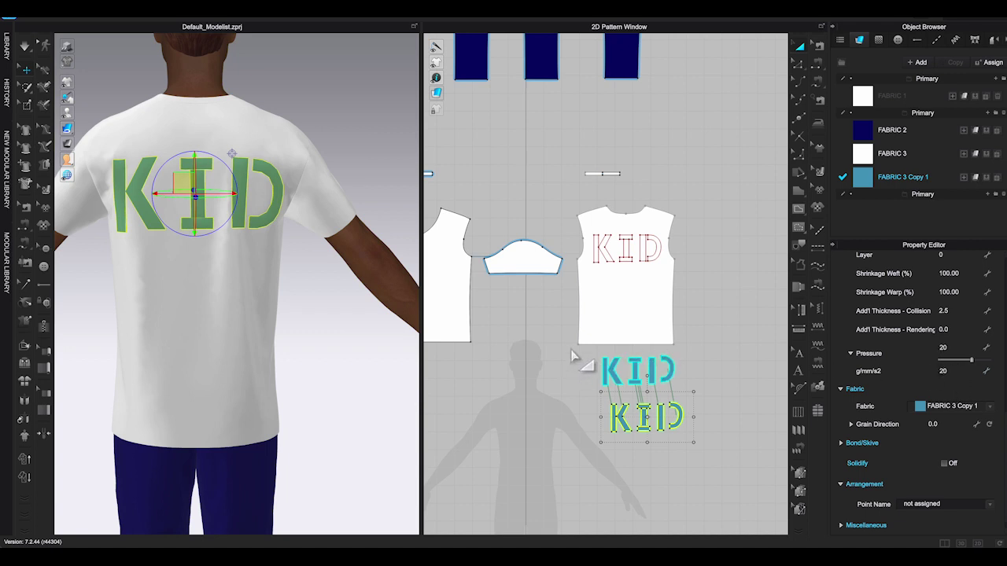
- Set the pressure of the original KID letter patterns to -20 and simulate the puffed letters
left_click_drag(574, 356, 700, 400)
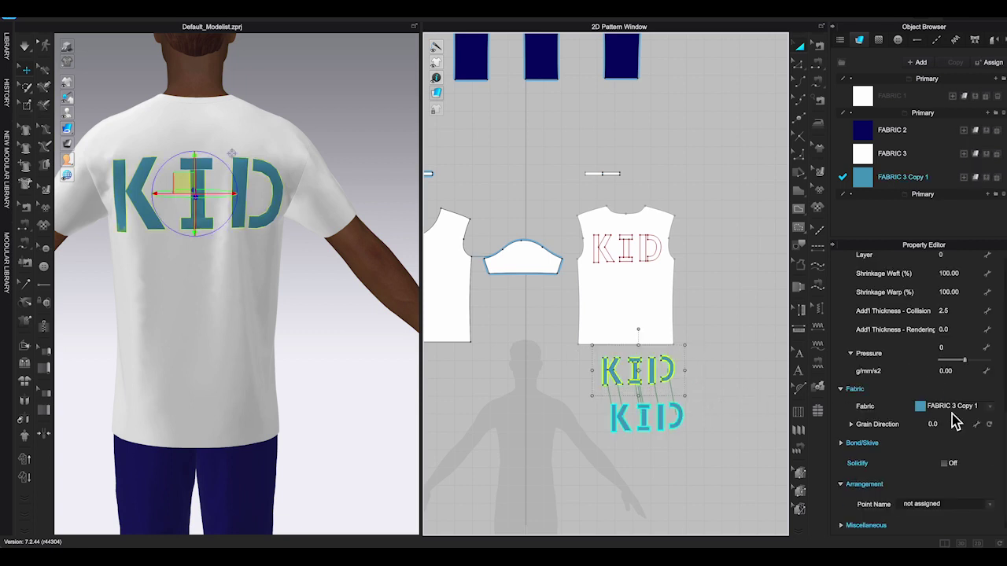
left_click(960, 375)
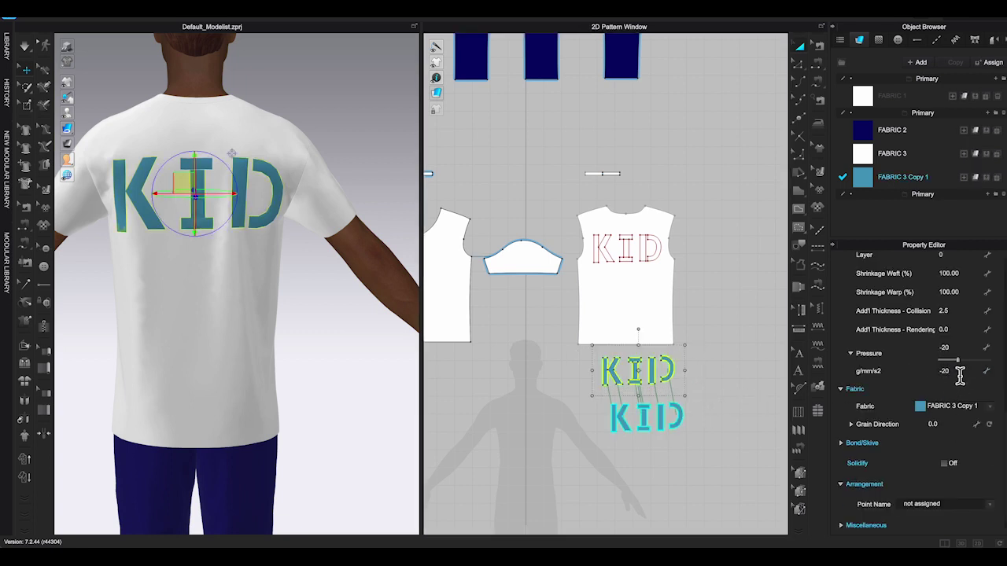
left_click(344, 389)
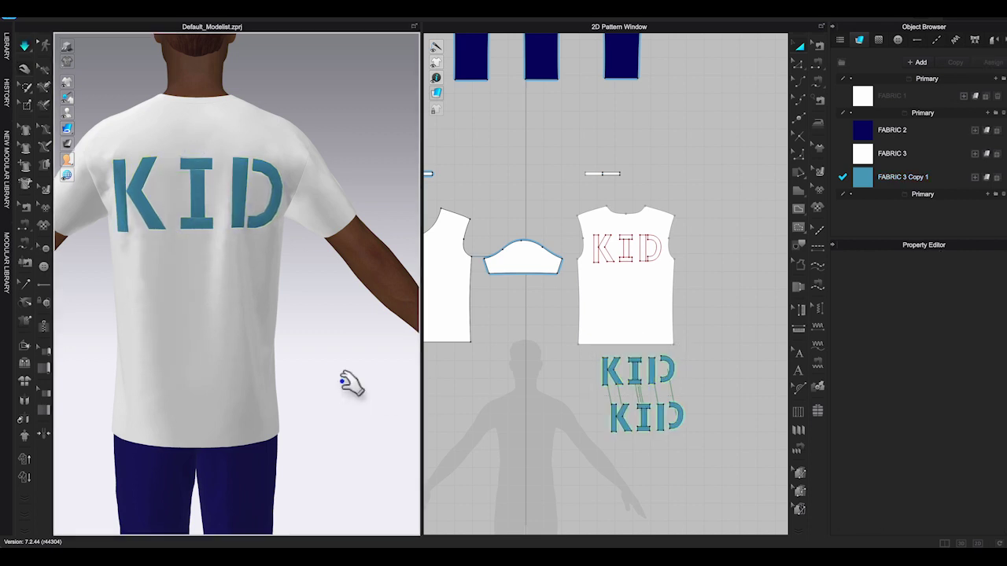
right_click_drag(339, 385, 378, 402)
scroll(374, 402, "up", 3)
left_click(321, 287)
right_click_drag(321, 286, 351, 361)
left_click(350, 360)
left_click_drag(571, 222, 718, 463)
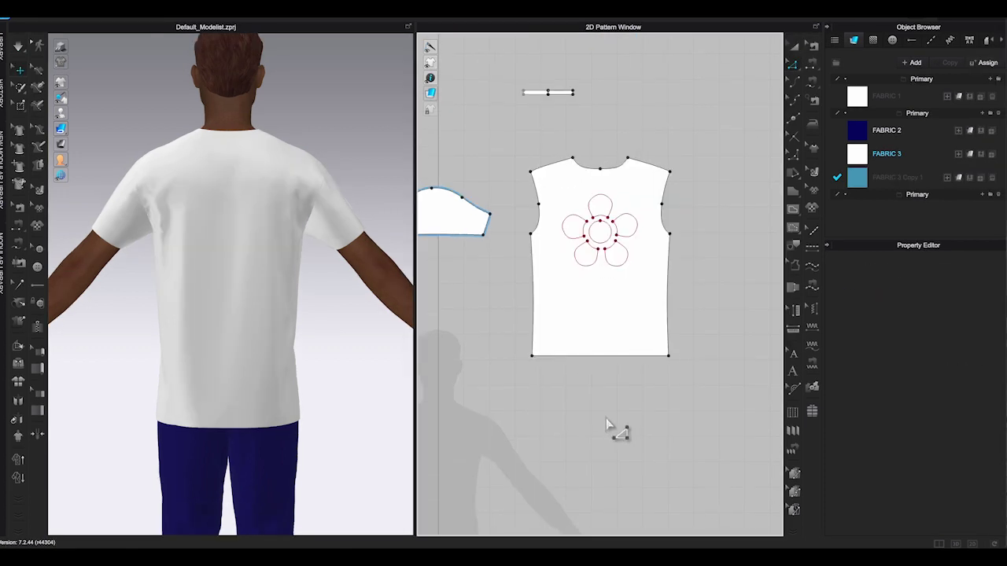
- Select all flower internal lines on the back of the T-shirt and apply Cut & Sew to them
scroll(613, 442, "up", 2)
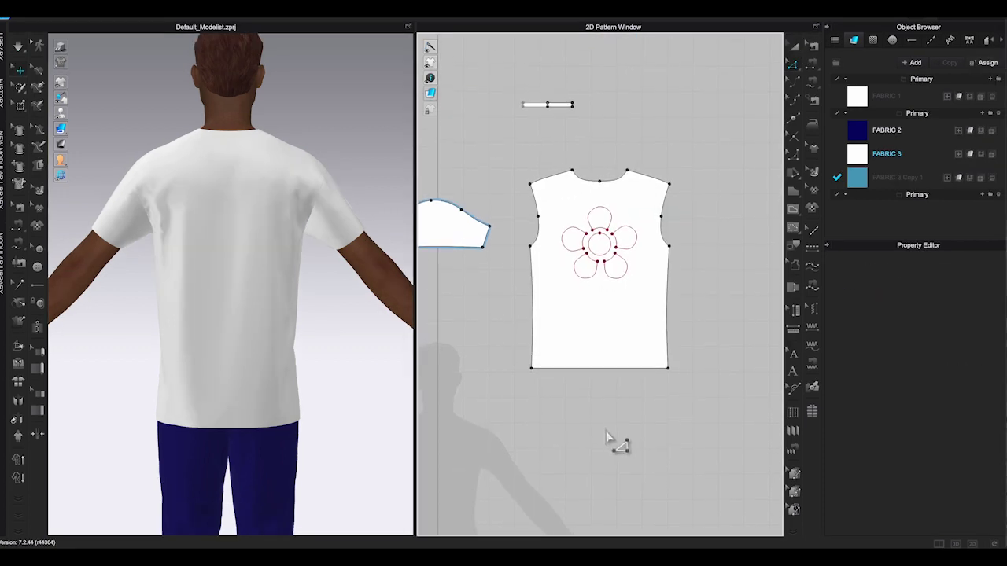
scroll(613, 442, "up", 4)
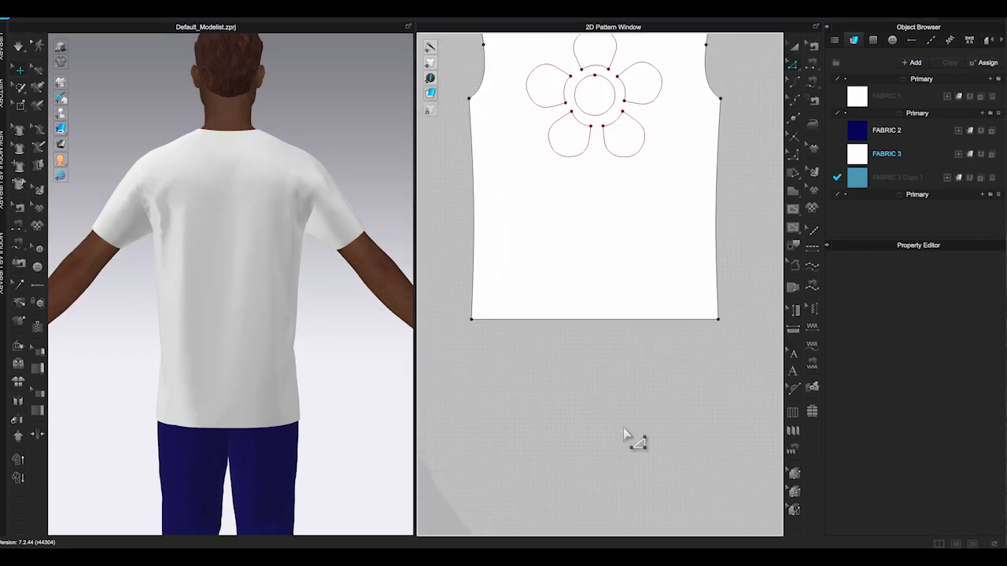
scroll(749, 203, "up", 3)
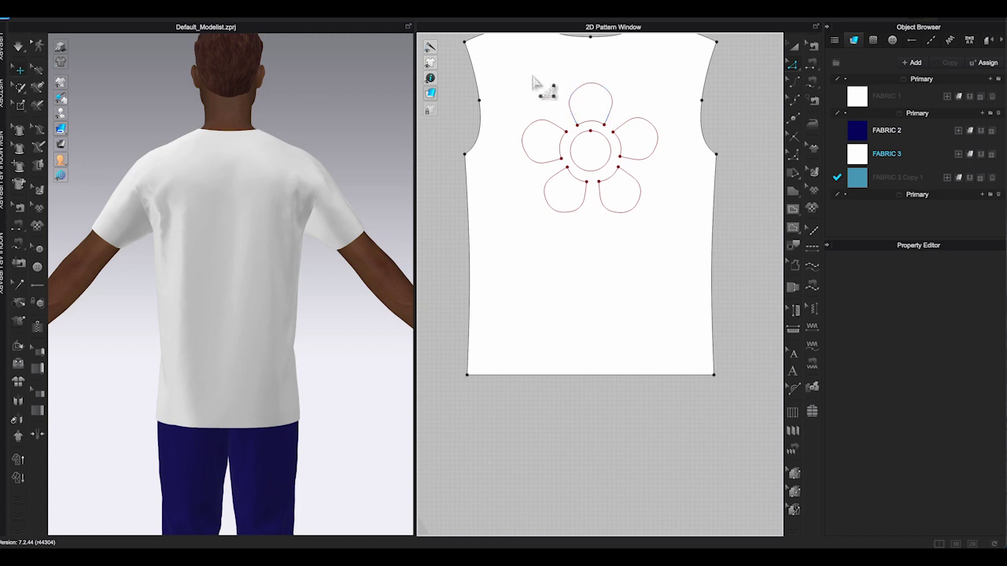
left_click_drag(523, 78, 670, 231)
right_click(645, 160)
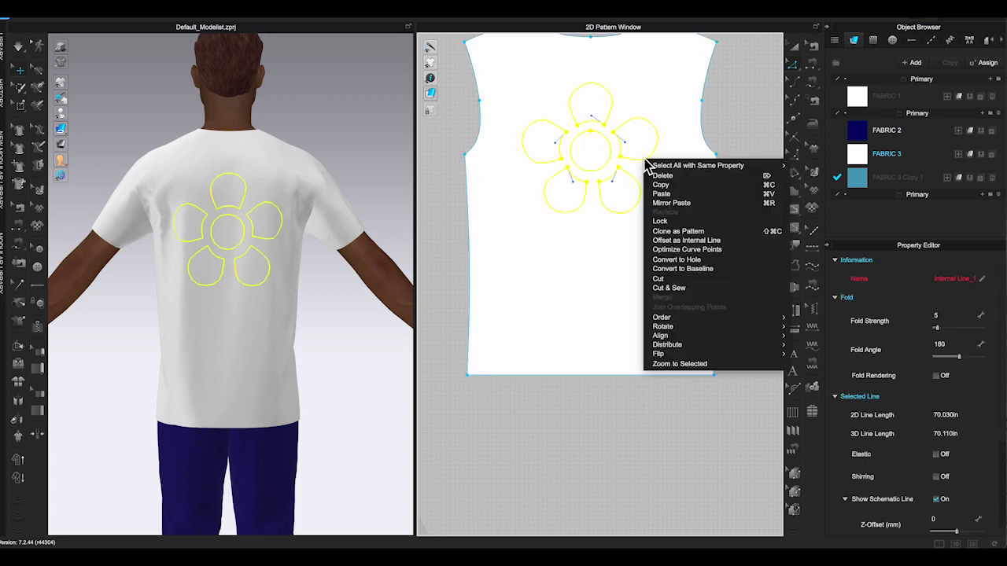
left_click(669, 288)
scroll(622, 225, "down", 2)
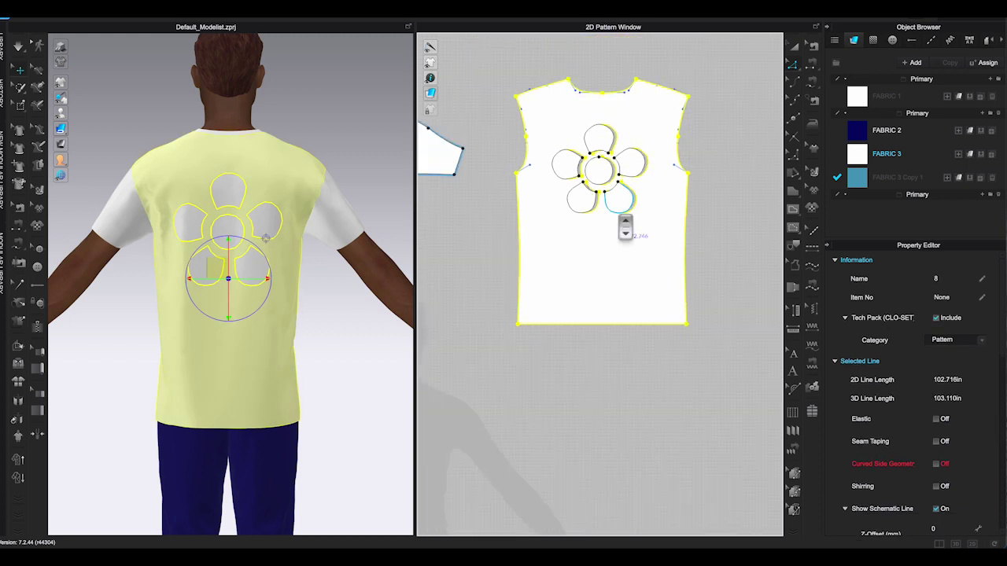
- Move the cut petals and center circle out of the back pattern and arrange them as a flower below it
left_click(753, 134)
left_click_drag(622, 201, 665, 423)
left_click_drag(586, 206, 576, 431)
left_click(602, 180)
left_click_drag(603, 181, 621, 413)
left_click_drag(568, 167, 571, 379)
- Assign FABRIC 3 Copy 1 to all flower patterns and simulate the T-shirt
left_click_drag(531, 449, 699, 339)
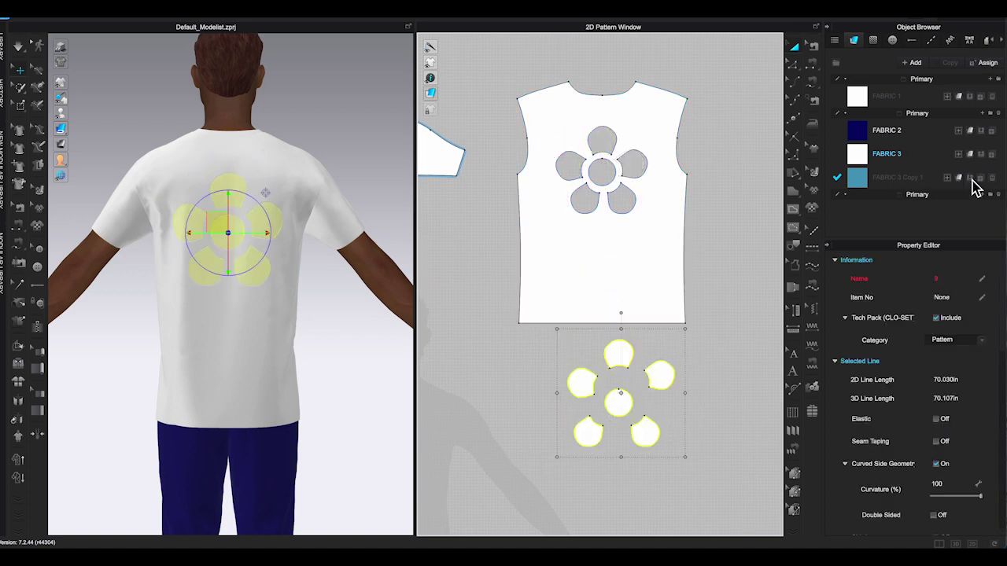
left_click(970, 178)
left_click(354, 349)
key("space")
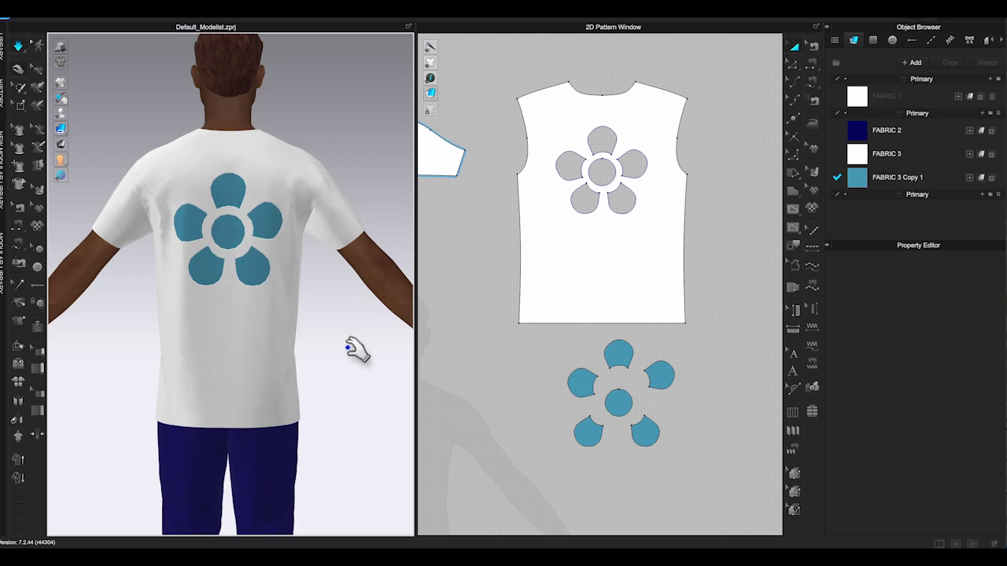
- Create a Layer Clone (Under) of all flower patterns, place it beside the originals, and simulate the doubled flower
scroll(652, 353, "down", 5)
middle_click_drag(652, 353, 624, 320)
scroll(613, 330, "up", 1)
left_click_drag(508, 339, 621, 260)
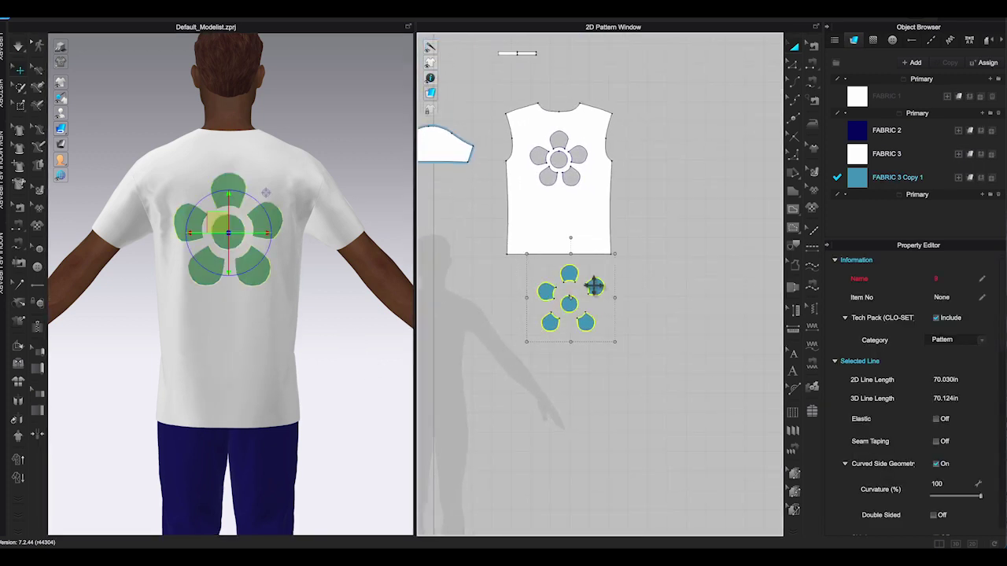
right_click(593, 285)
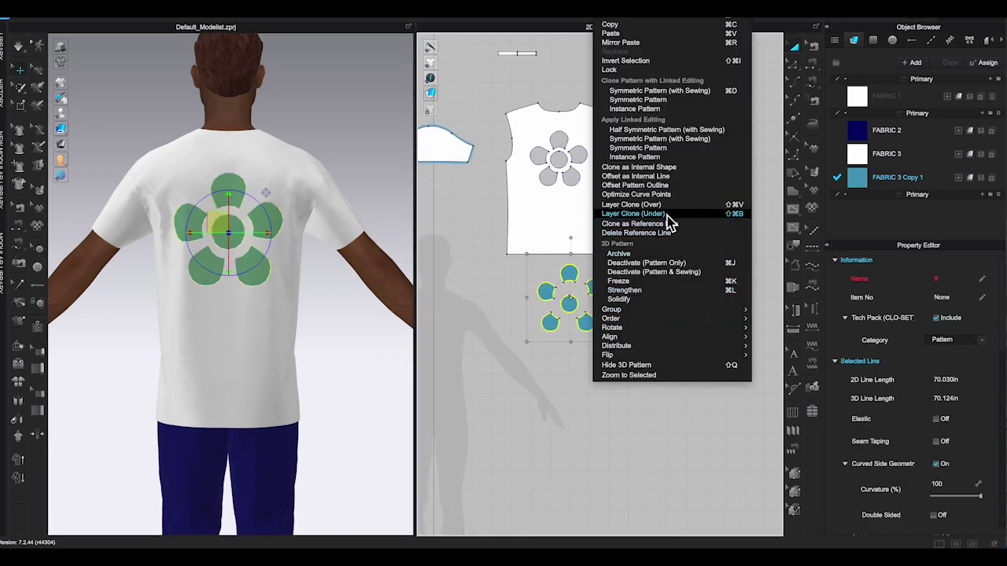
left_click(667, 214)
left_click(673, 297)
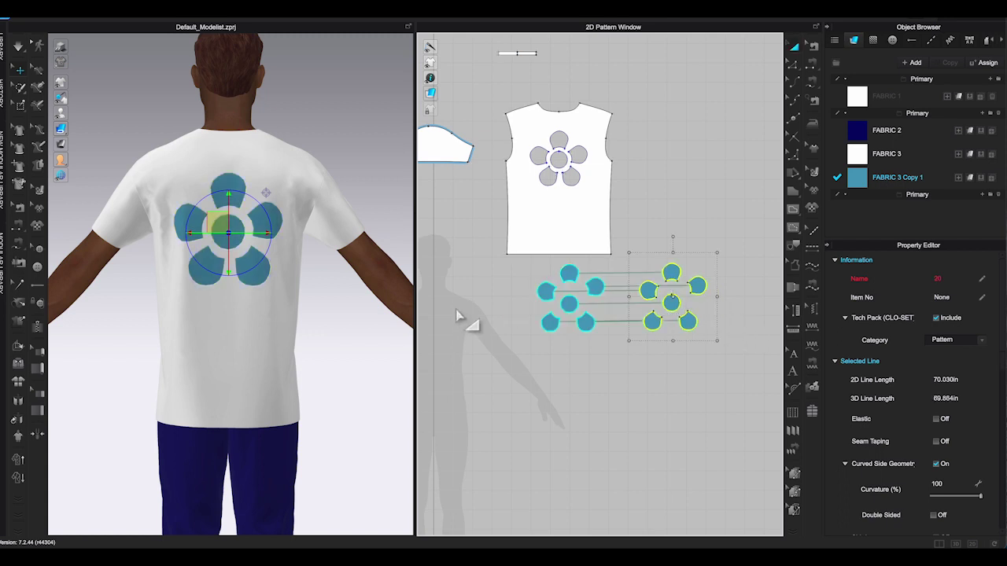
left_click(398, 341)
key("space")
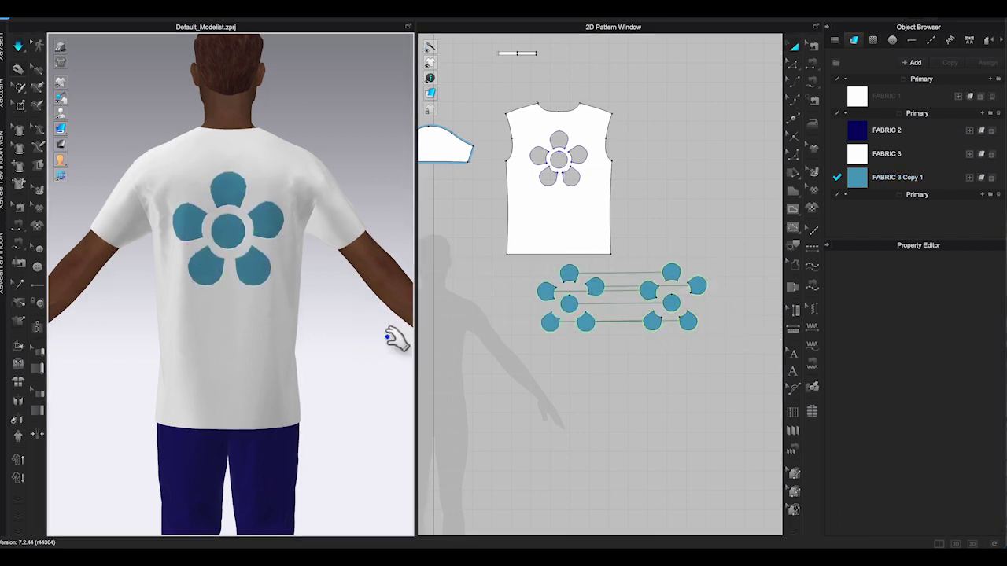
right_click_drag(387, 337, 365, 337)
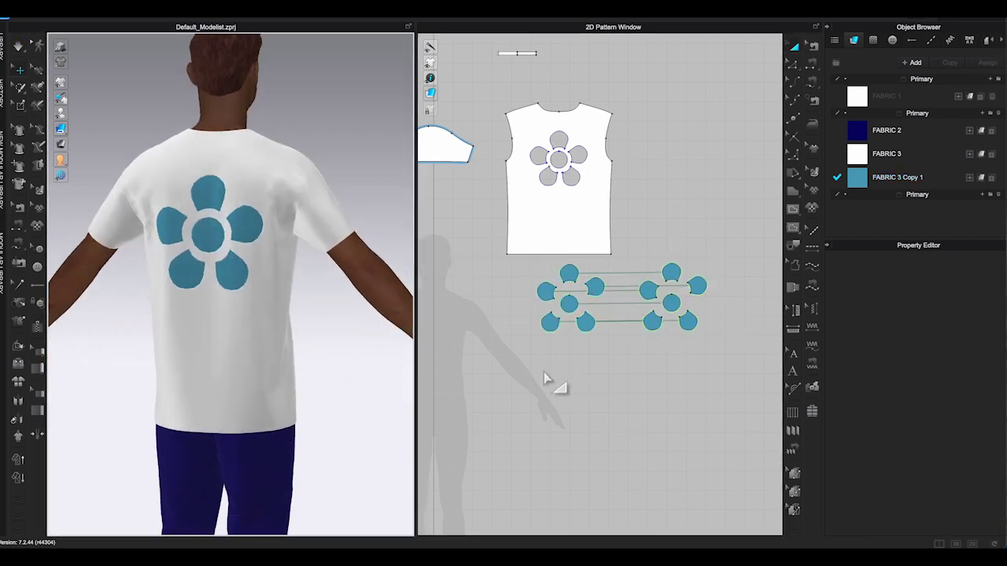
- Apply opposing pressures to the original and layer-cloned flower patterns, using -20 for one set, and simulate the puffed flower
left_click_drag(525, 364, 615, 272)
scroll(949, 450, "down", 5)
scroll(949, 450, "down", 2)
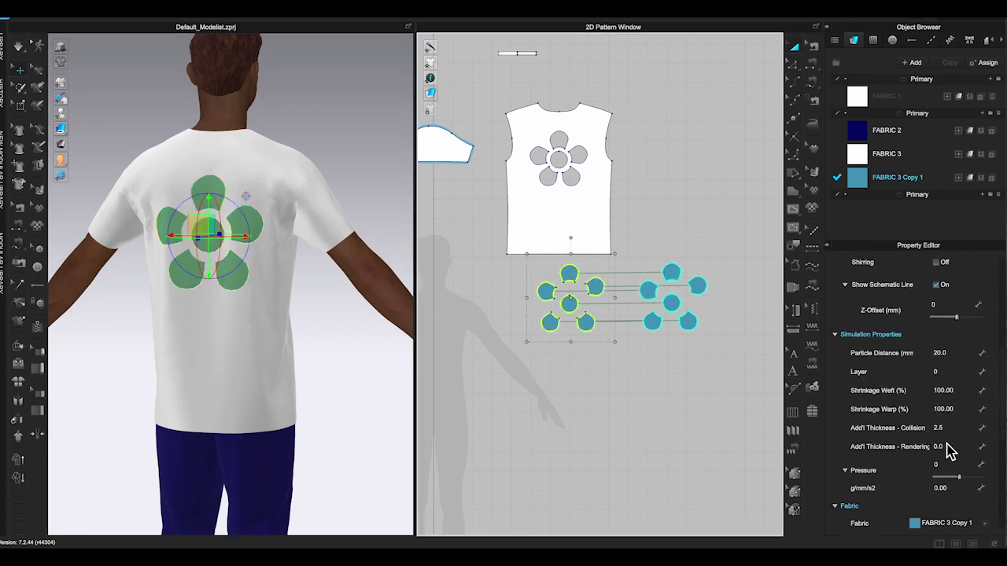
left_click(953, 489)
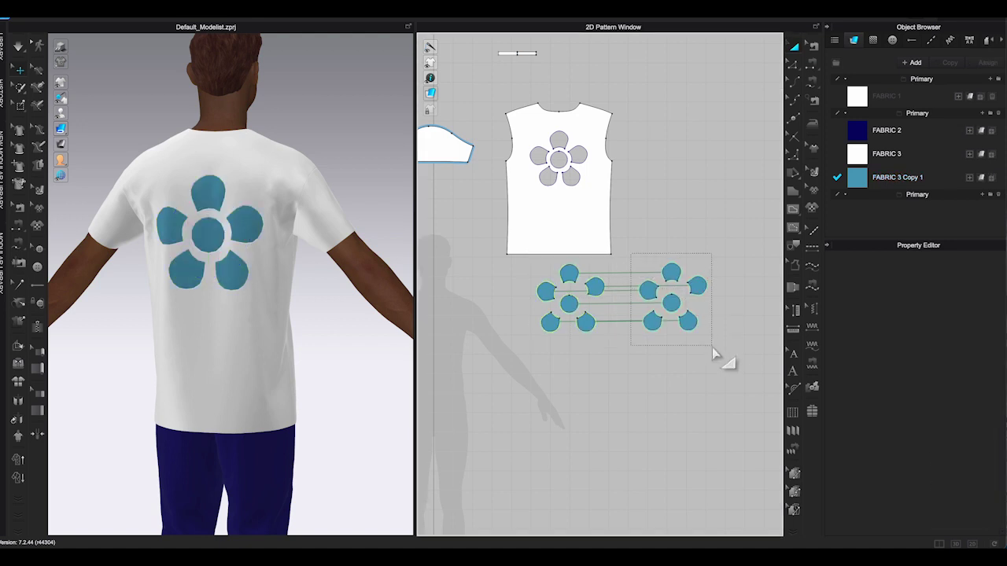
left_click_drag(716, 359, 716, 360)
left_click(950, 488)
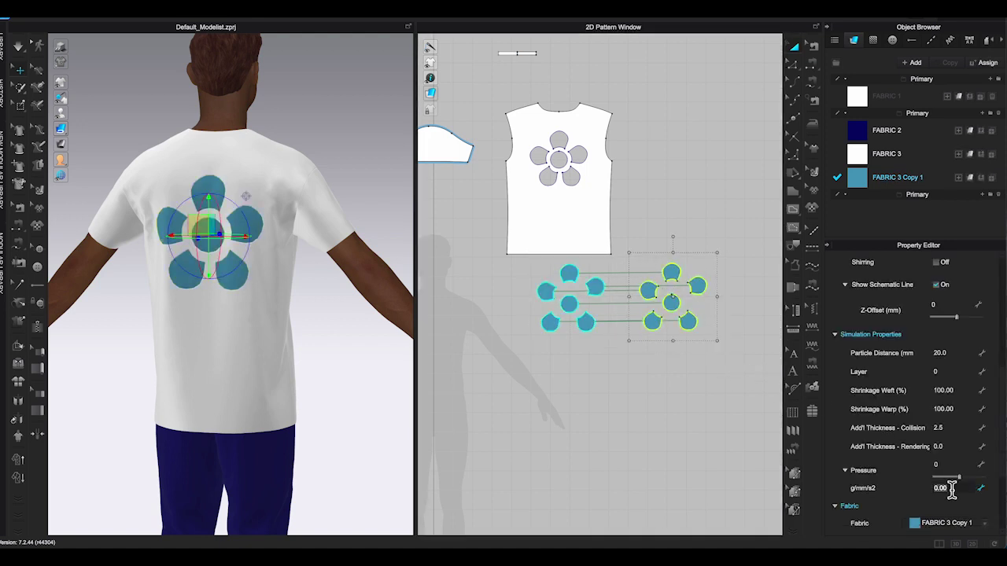
left_click(359, 417)
mouse_move(333, 360)
right_mouse_down()
mouse_move(394, 367)
mouse_move(285, 370)
mouse_move(343, 367)
right_mouse_up()
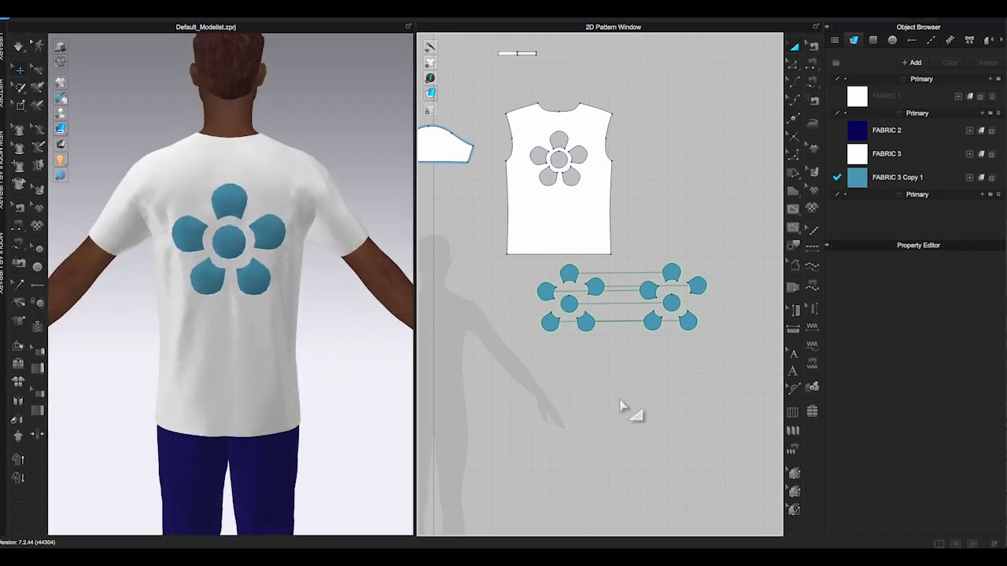
- Lower the particle distance of the back and all flower patterns together, simulate, and check the puffed flower from behind
left_click_drag(705, 313, 707, 314)
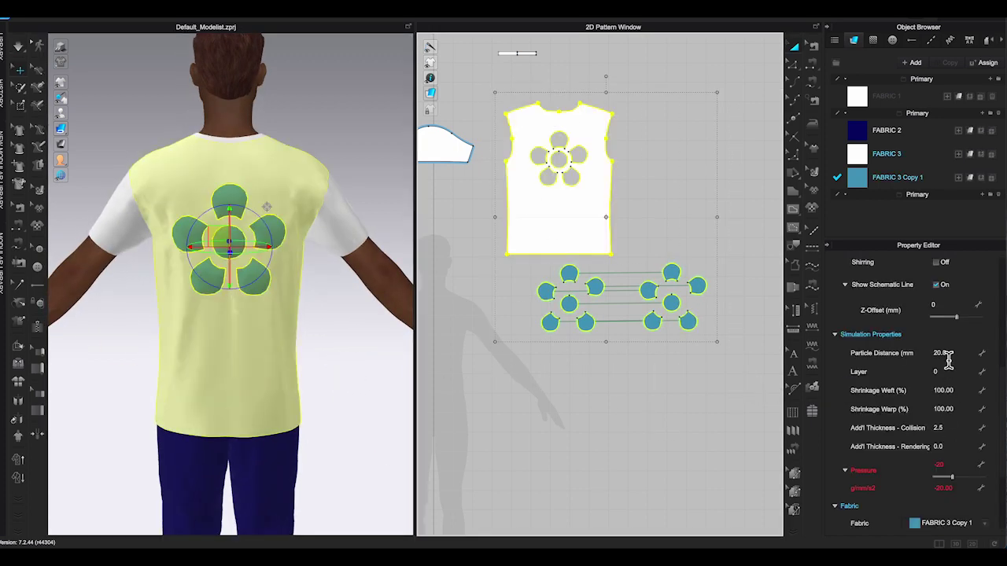
left_click(953, 354)
key("Return")
left_click(385, 371)
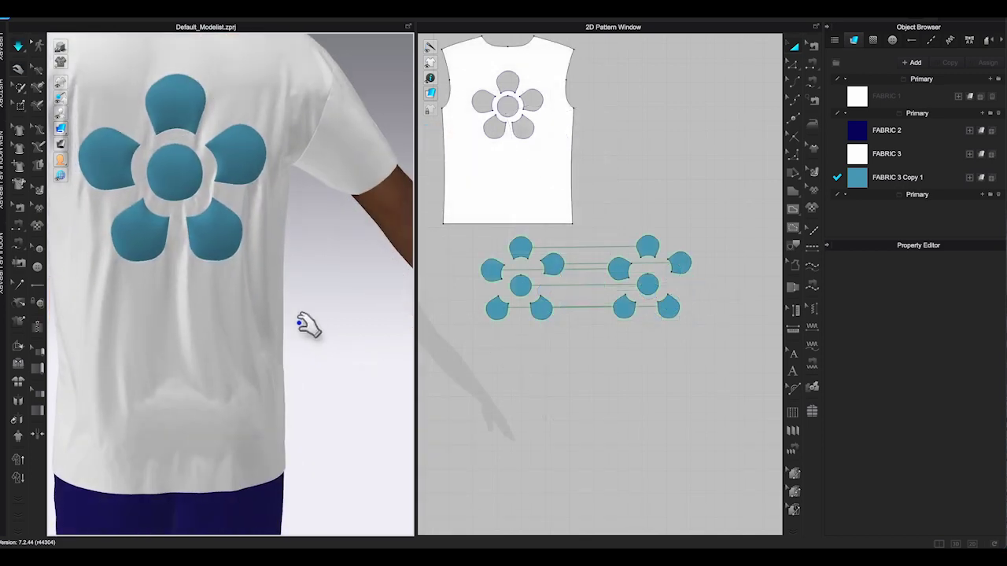
scroll(318, 330, "down", 5)
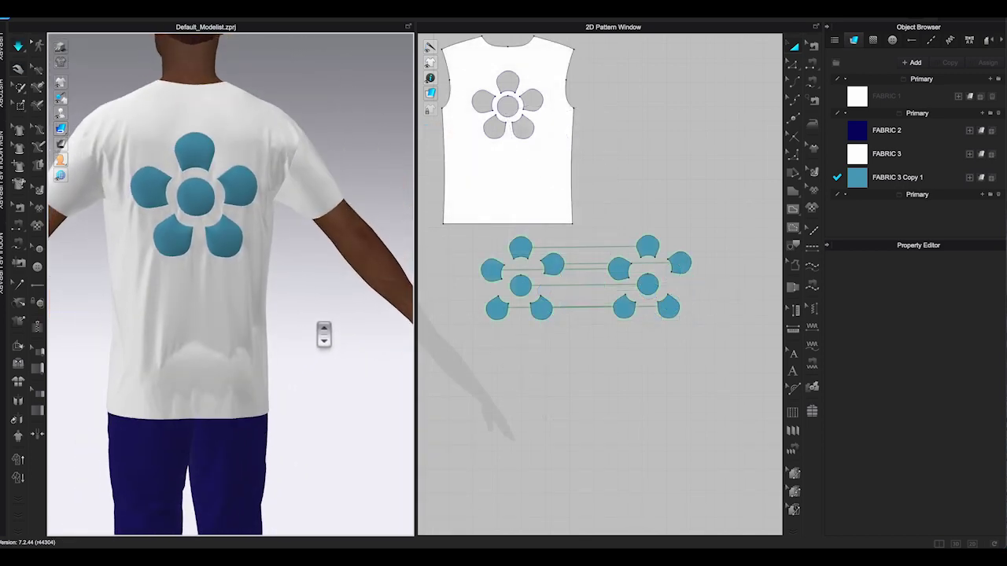
mouse_move(328, 333)
right_mouse_down()
mouse_move(386, 337)
mouse_move(314, 330)
right_mouse_up()
scroll(323, 332, "up", 2)
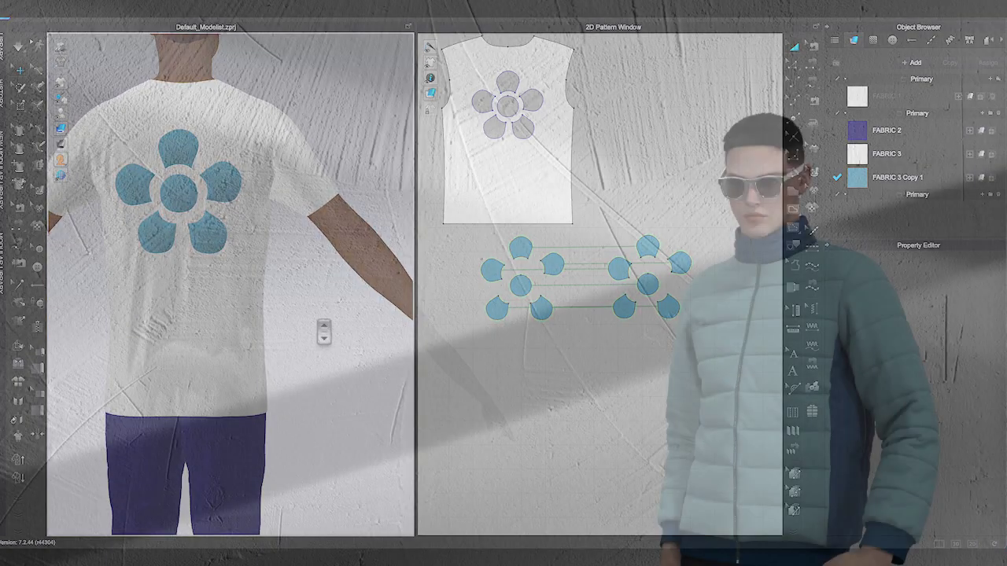